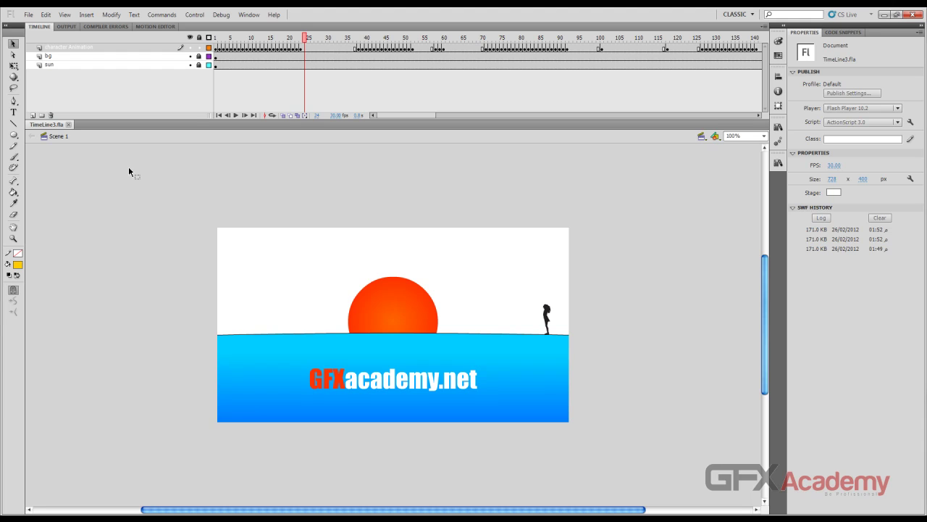
# - Create a new ActionScript 3.0 document with a frame rate of 30 fps
pyautogui.hotkey('ctrl', 'n')
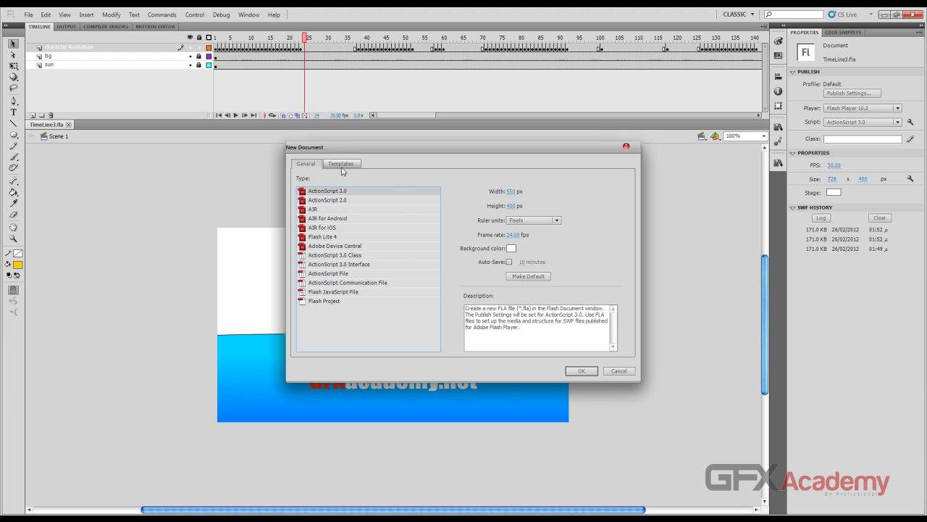
pyautogui.click(338, 163)
pyautogui.click(315, 166)
pyautogui.click(512, 236)
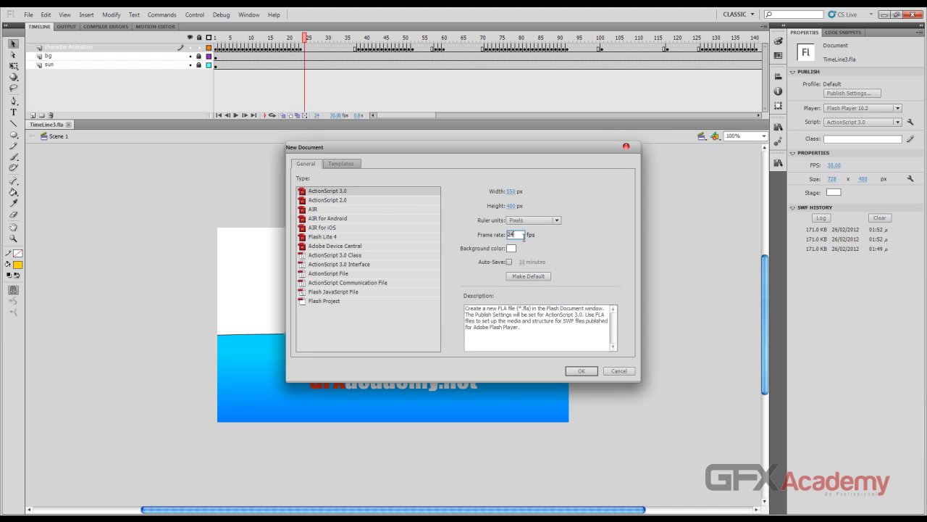
pyautogui.write('30')
pyautogui.press('Return')
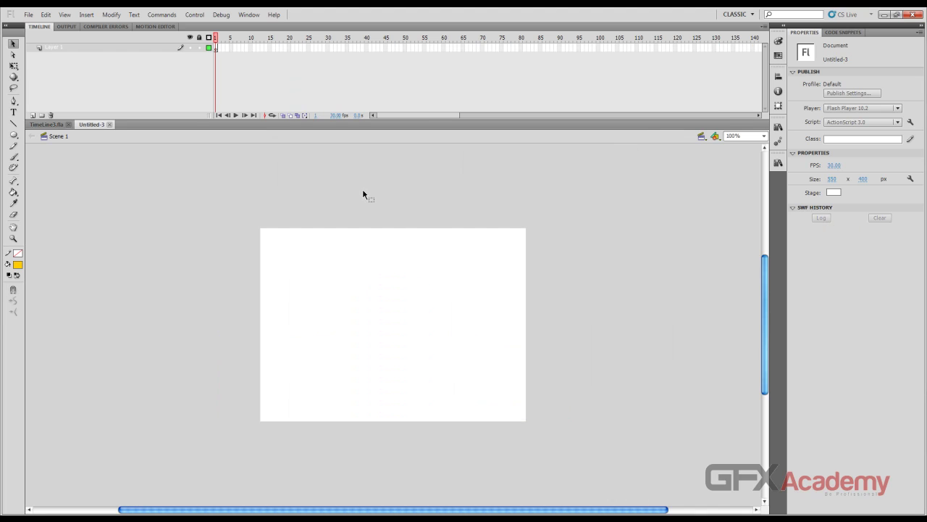
# - Import the athletics_hurdles_mousepad JPEG from the Desktop to the stage and reposition it to about X 77, Y 8
pyautogui.hotkey('ctrl', '=')
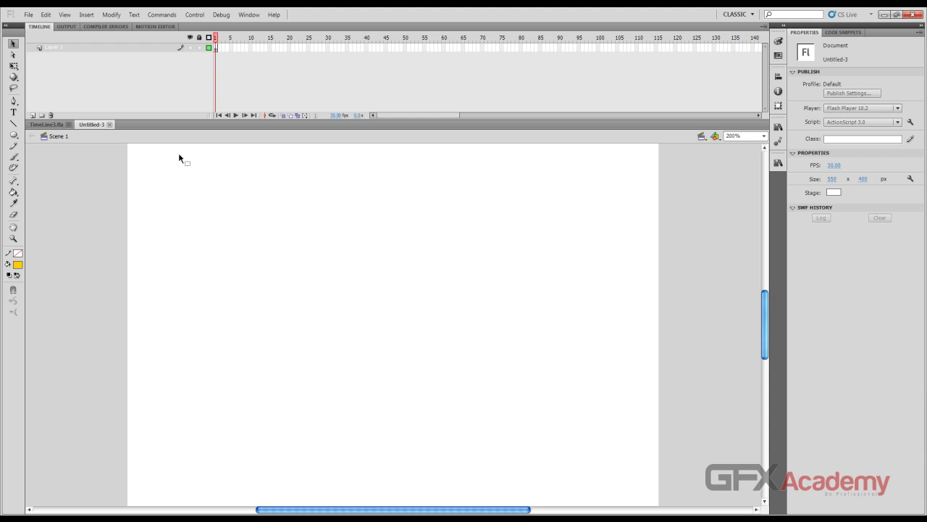
pyautogui.click(29, 16)
pyautogui.moveTo(116, 174)
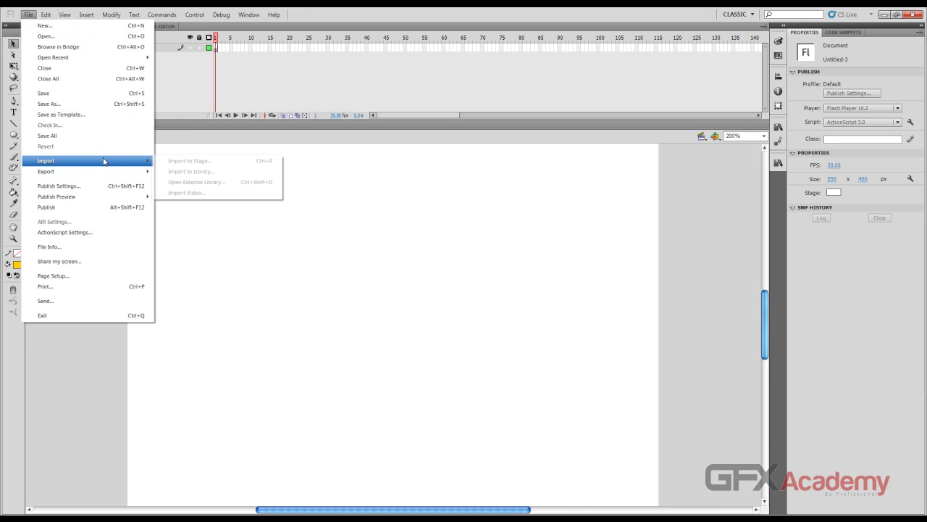
pyautogui.click(193, 162)
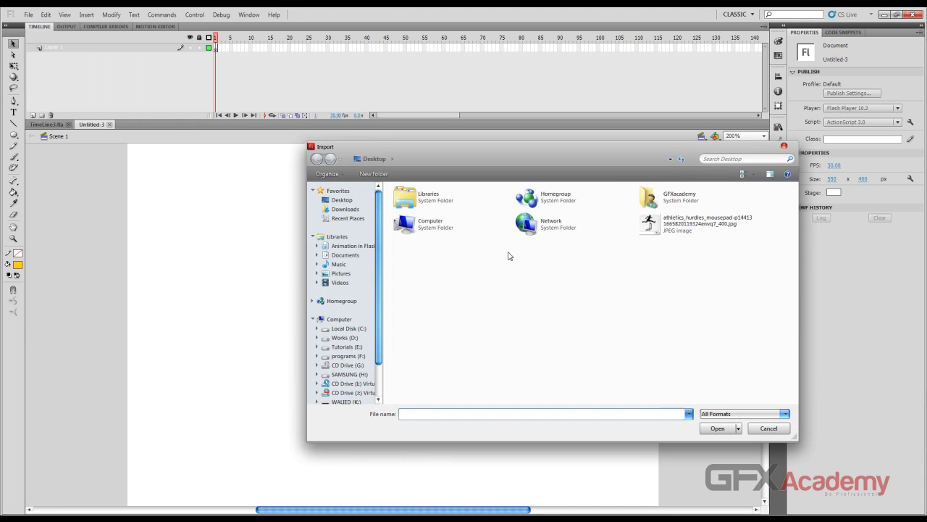
pyautogui.doubleClick(658, 224)
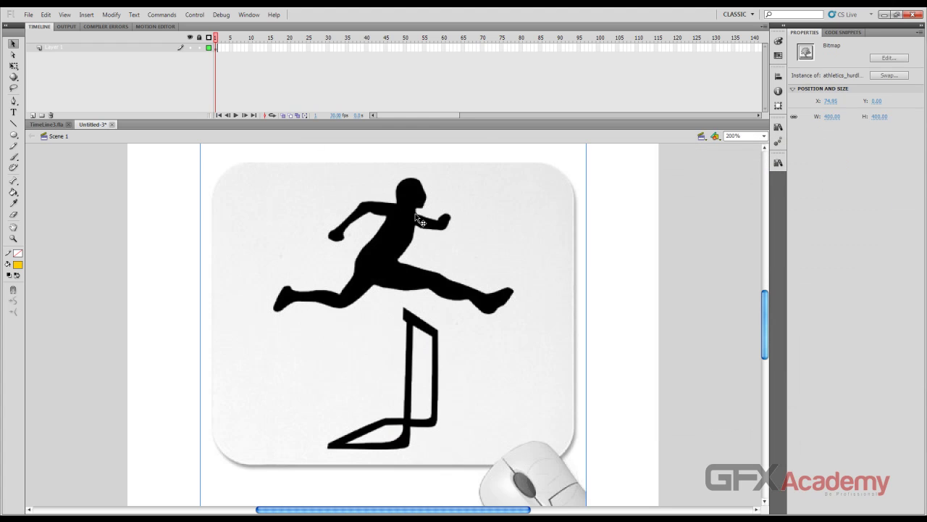
pyautogui.moveTo(421, 221); pyautogui.dragTo(423, 229)
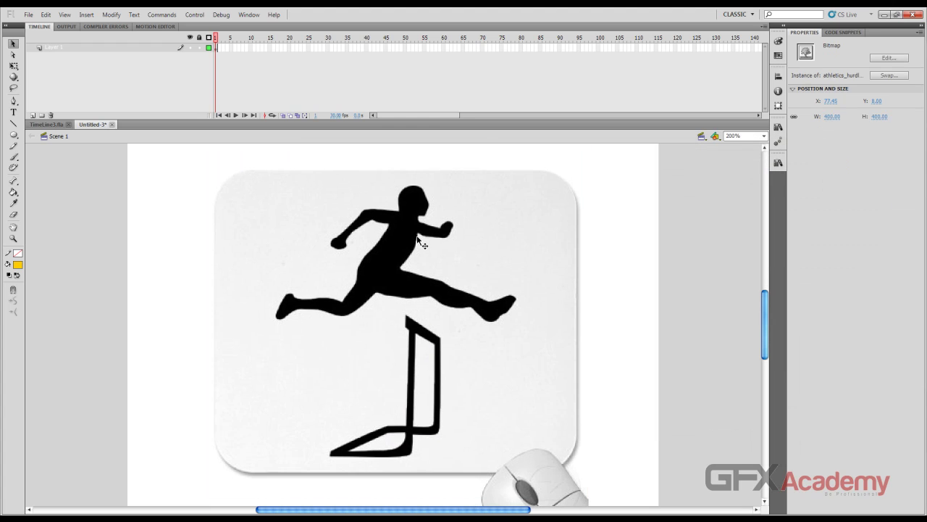
# - Lock the layer holding the reference image and add a new layer above it
pyautogui.click(199, 47)
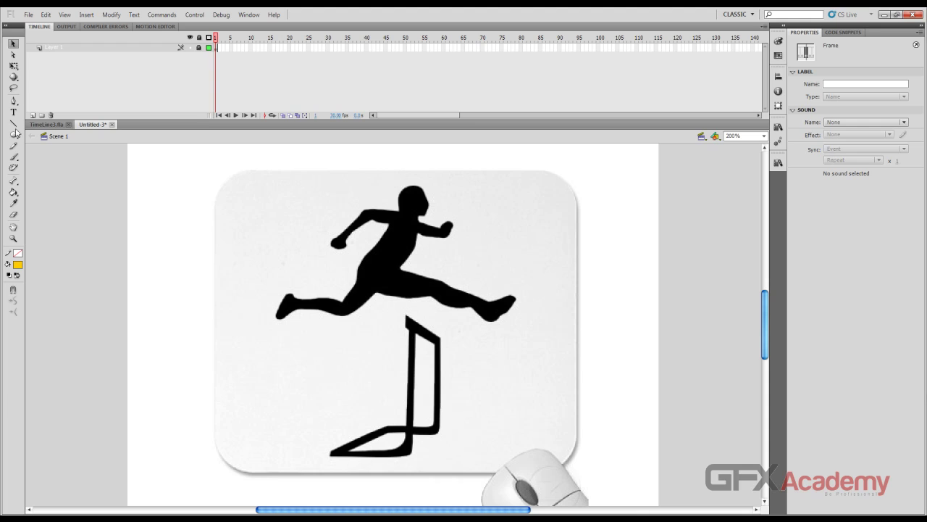
pyautogui.click(31, 115)
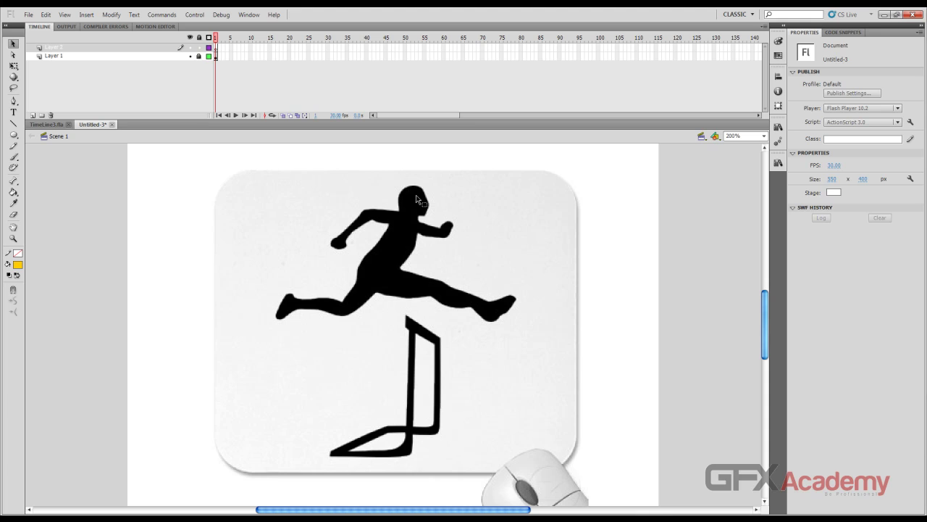
# - Draw a yellow circle about 33 px wide without a stroke and align it over the runner's head
pyautogui.click(13, 134)
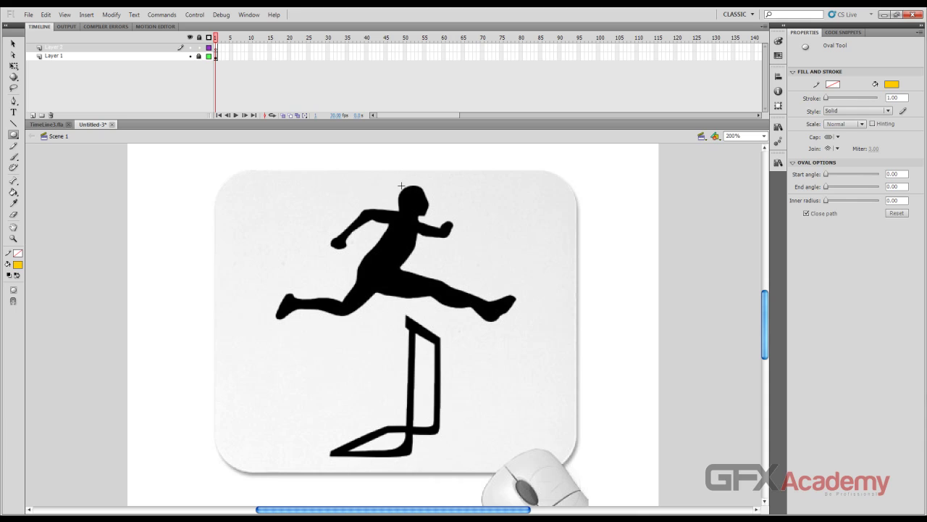
pyautogui.moveTo(402, 187); pyautogui.dragTo(434, 218)
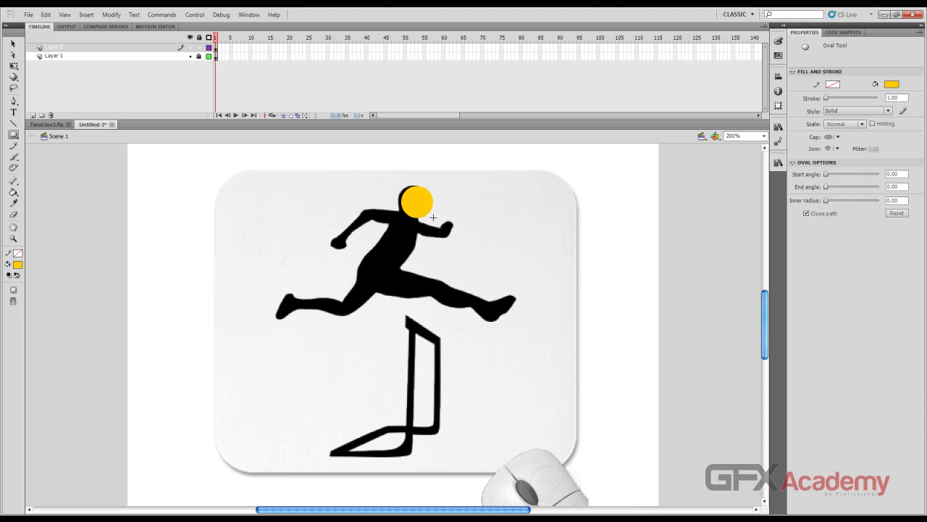
pyautogui.press('v')
pyautogui.click(423, 211)
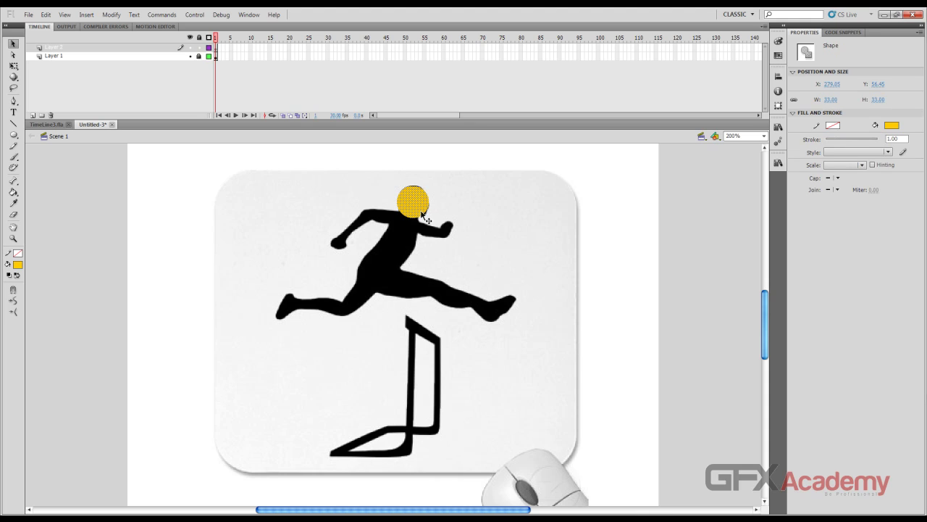
# - Draw a yellow rectangle about 20 by 45 px over the runner's torso
pyautogui.click(13, 135)
pyautogui.click(58, 136)
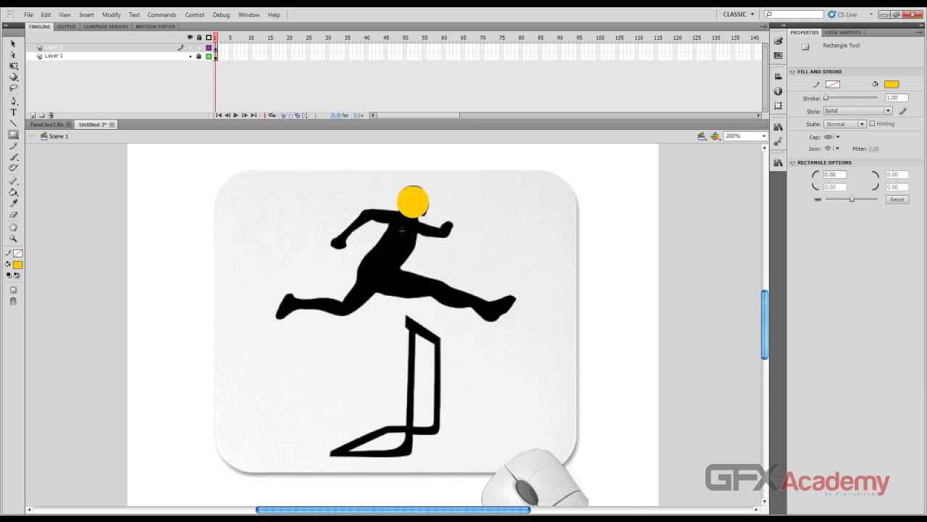
pyautogui.moveTo(402, 230); pyautogui.dragTo(382, 271)
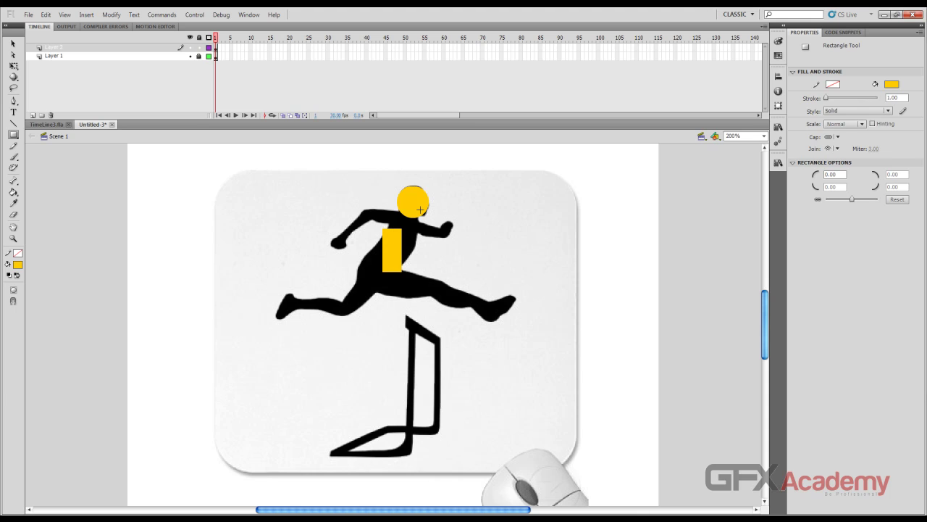
# - Move the torso rectangle beneath the head and rotate it clockwise to match the runner's forward lean
pyautogui.press('v')
pyautogui.click(398, 270)
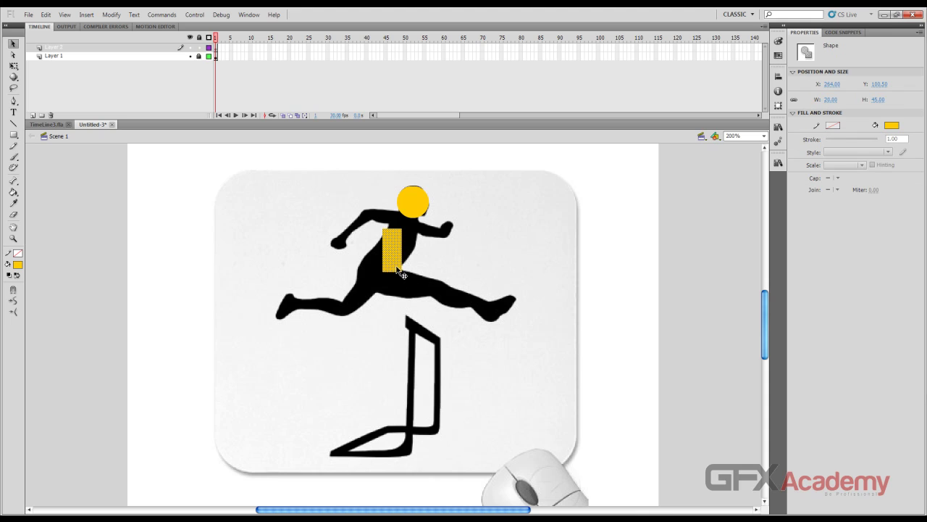
pyautogui.moveTo(398, 270); pyautogui.dragTo(408, 265)
pyautogui.press('q')
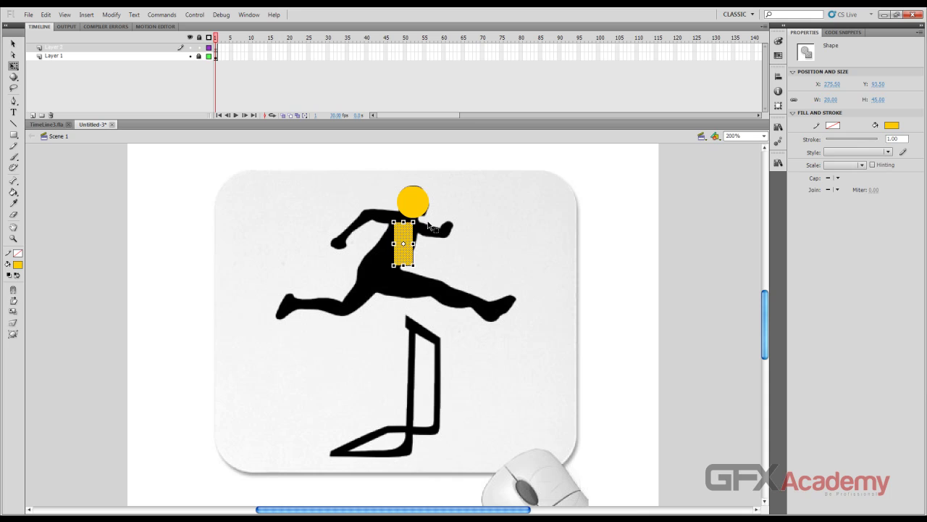
pyautogui.moveTo(422, 217); pyautogui.dragTo(433, 225)
pyautogui.hotkey('ctrl', '=')
pyautogui.hotkey('ctrl', '=')
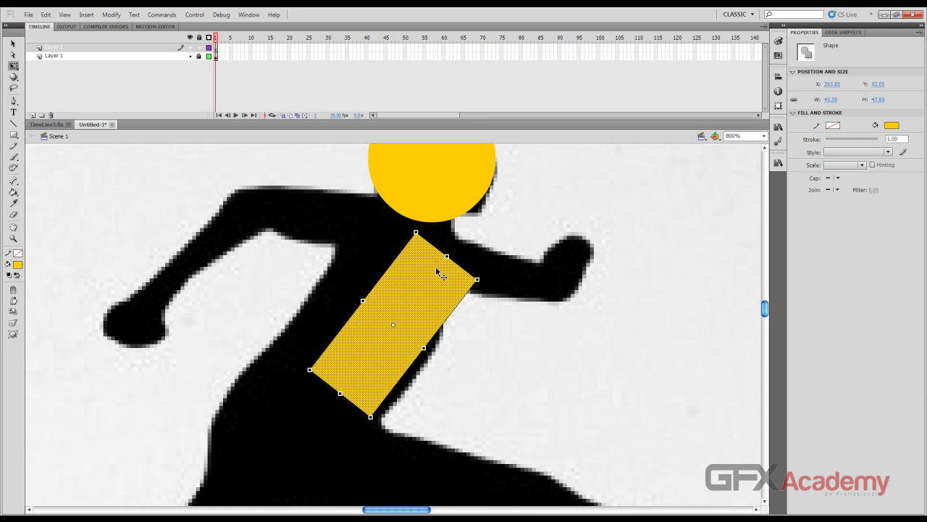
pyautogui.moveTo(439, 269); pyautogui.dragTo(400, 256)
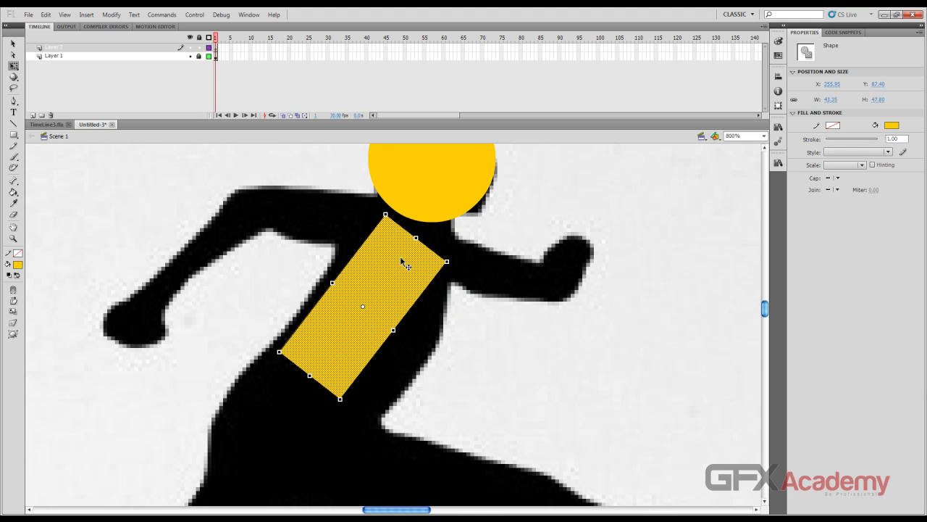
pyautogui.moveTo(456, 263); pyautogui.dragTo(454, 258)
pyautogui.press('v')
pyautogui.click(457, 258)
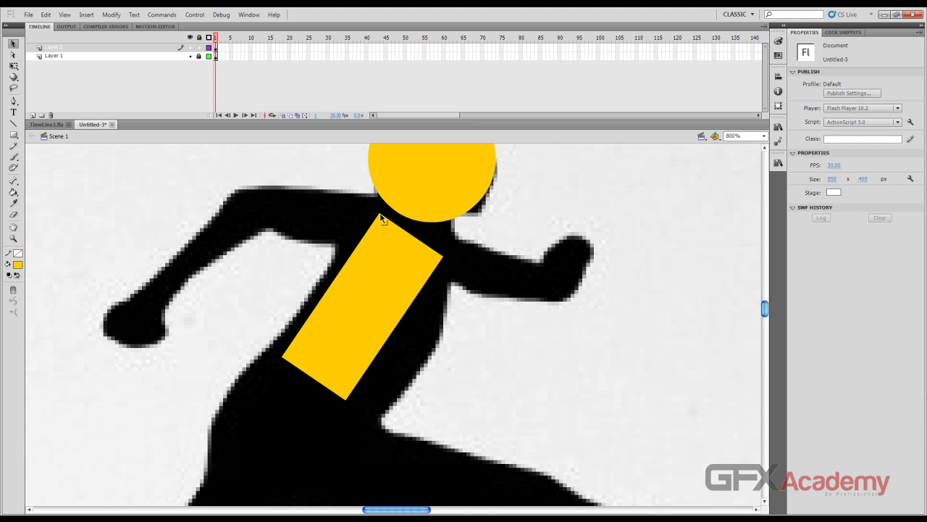
# - Extend the torso's upper corners into the head to form the neck, and pull its front edge out towards the front elbow
pyautogui.moveTo(380, 215); pyautogui.dragTo(377, 190)
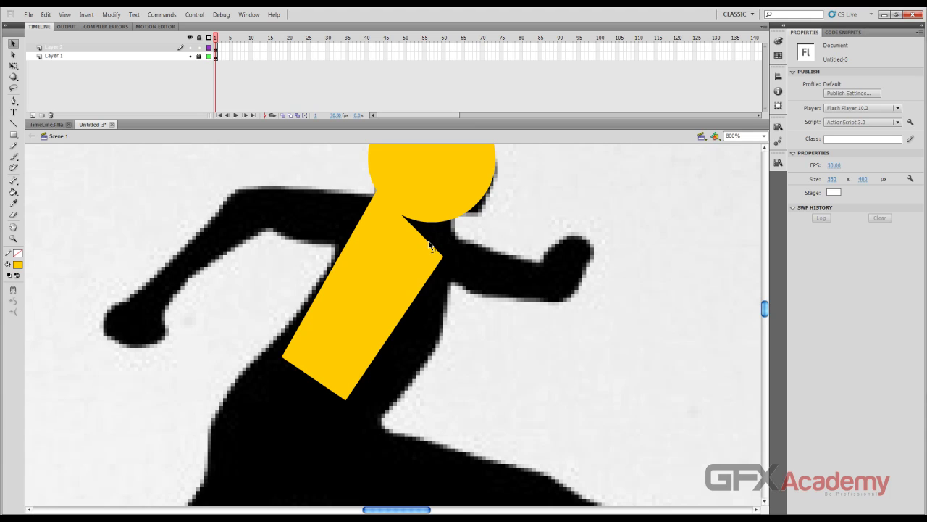
pyautogui.moveTo(433, 248); pyautogui.dragTo(450, 222)
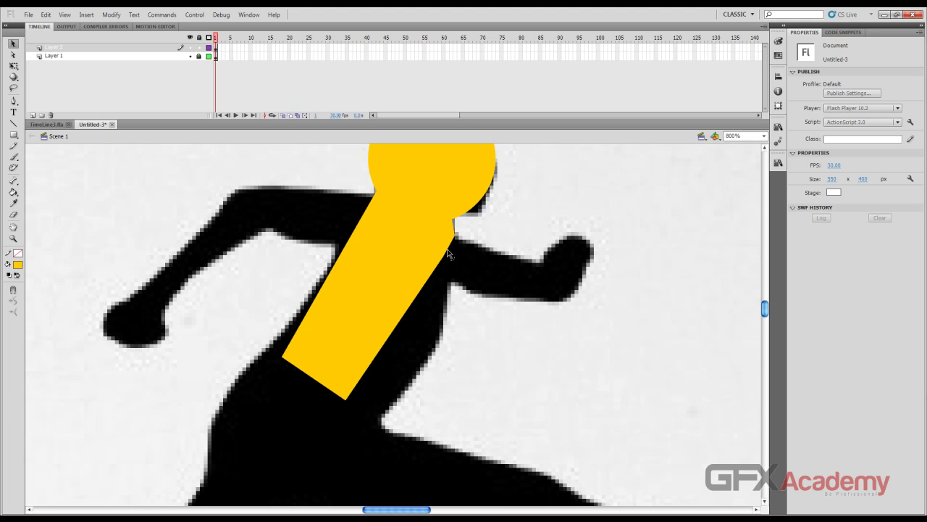
pyautogui.click(447, 258)
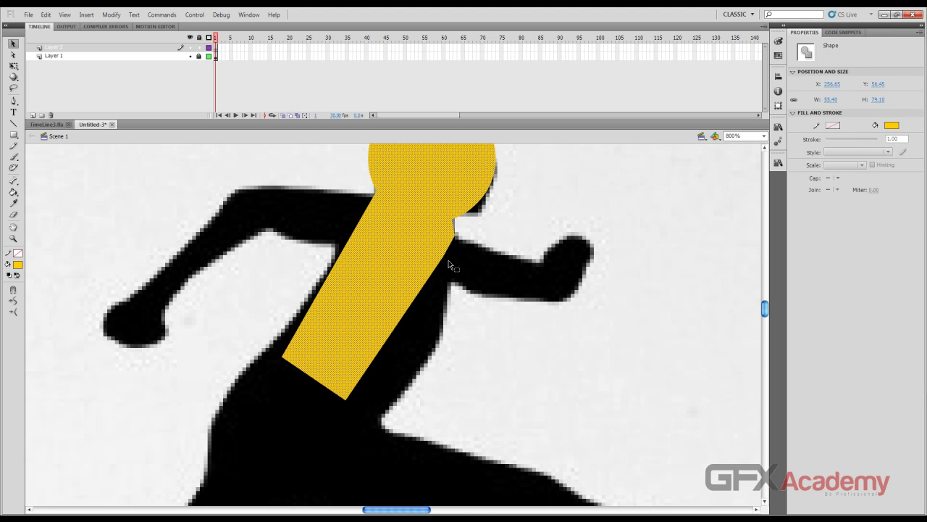
pyautogui.click(445, 260)
pyautogui.moveTo(445, 259); pyautogui.dragTo(543, 264)
pyautogui.moveTo(484, 248); pyautogui.dragTo(534, 297)
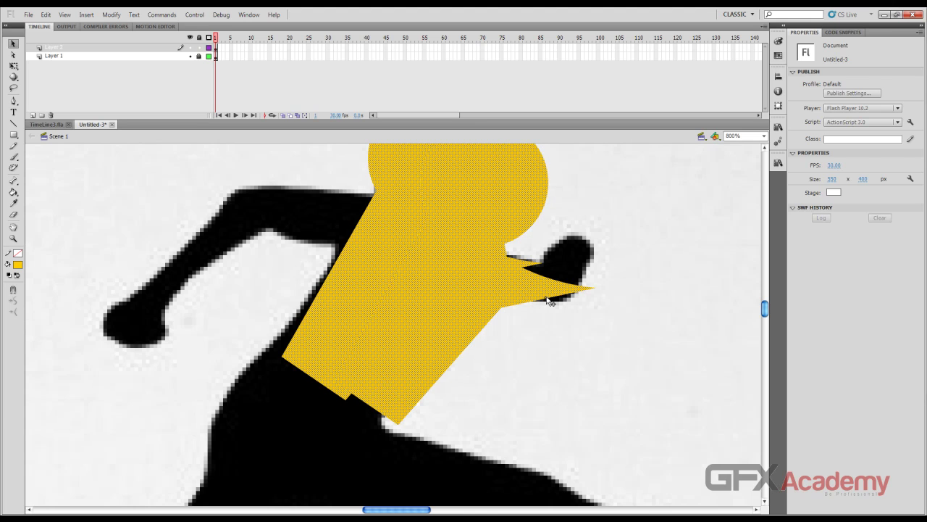
pyautogui.hotkey('ctrl', 'z')
pyautogui.hotkey('ctrl', 'z')
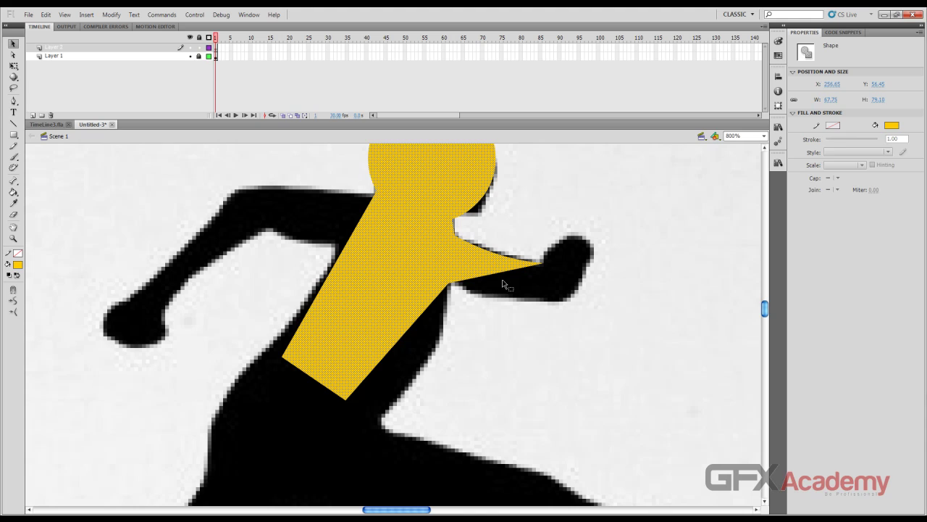
# - Reshape the tip of the front arm to cover the elbow, forearm and fist, curving its edges along the silhouette
pyautogui.click(489, 278)
pyautogui.moveTo(543, 263); pyautogui.dragTo(565, 299)
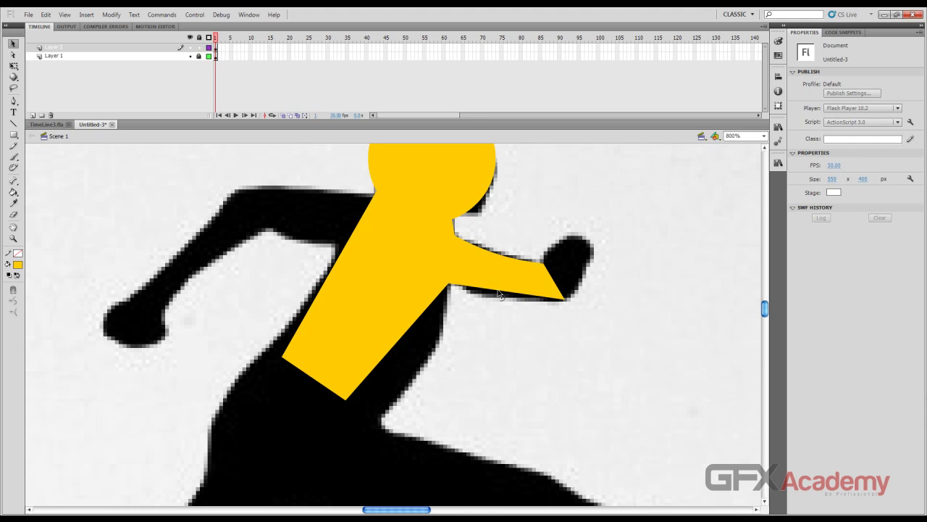
pyautogui.moveTo(501, 294); pyautogui.dragTo(500, 297)
pyautogui.moveTo(554, 284); pyautogui.dragTo(586, 271)
pyautogui.moveTo(567, 269); pyautogui.dragTo(589, 259)
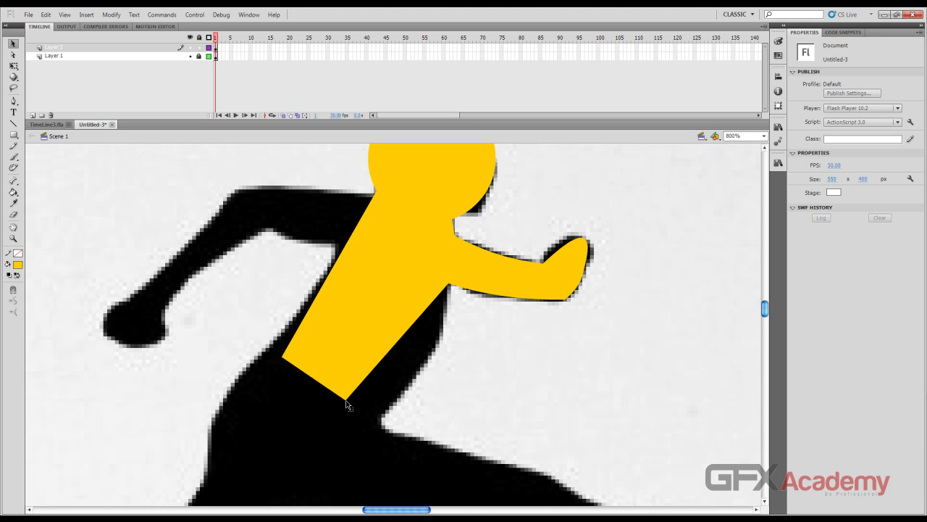
# - Pull the torso's lower corners out to the waist and curve its back and front edges to follow the silhouette
pyautogui.moveTo(346, 401); pyautogui.dragTo(381, 416)
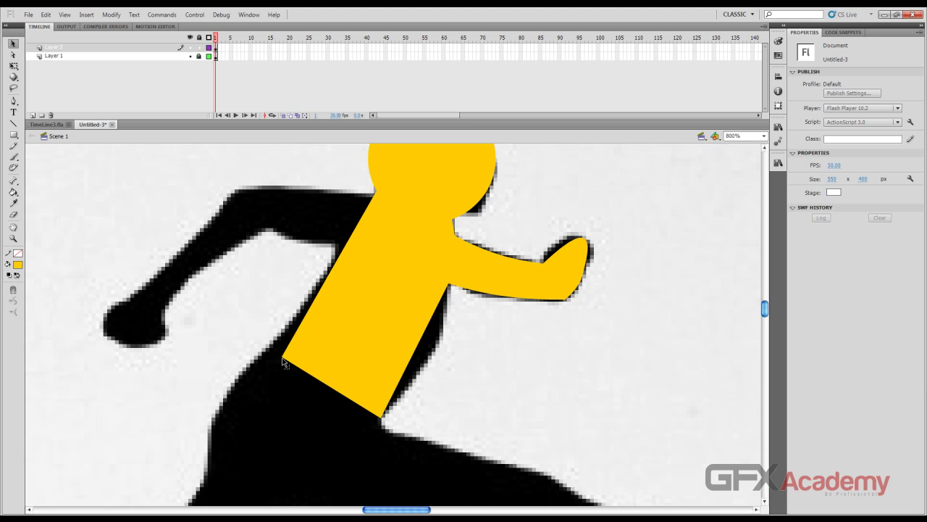
pyautogui.moveTo(284, 358); pyautogui.dragTo(213, 422)
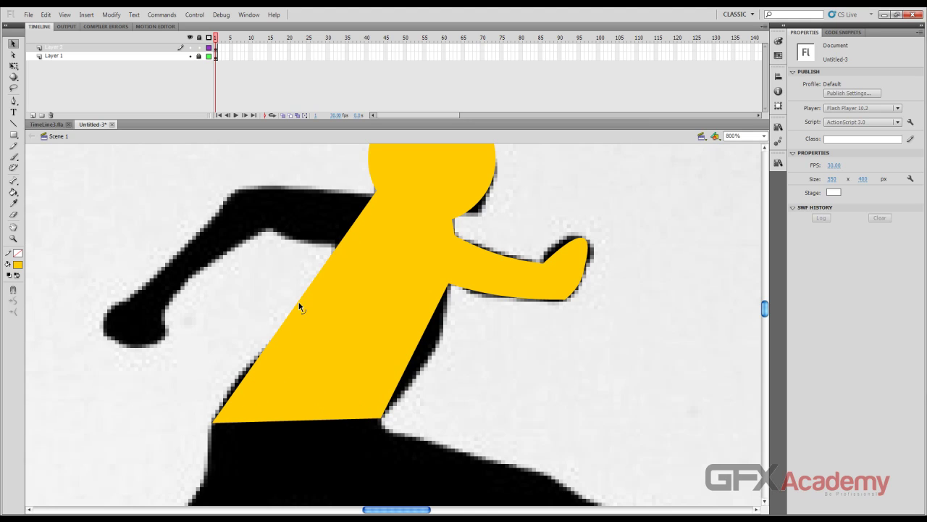
pyautogui.moveTo(309, 293); pyautogui.dragTo(304, 309)
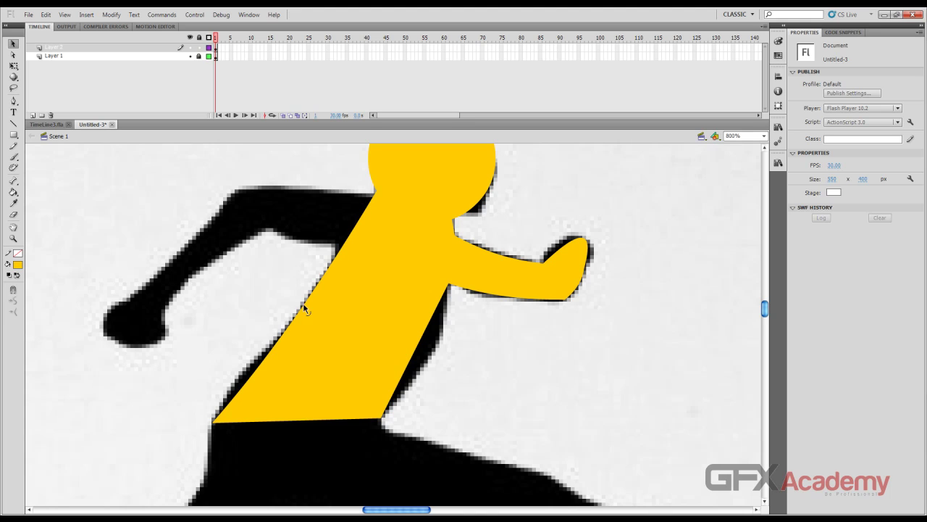
pyautogui.moveTo(269, 356); pyautogui.dragTo(244, 382)
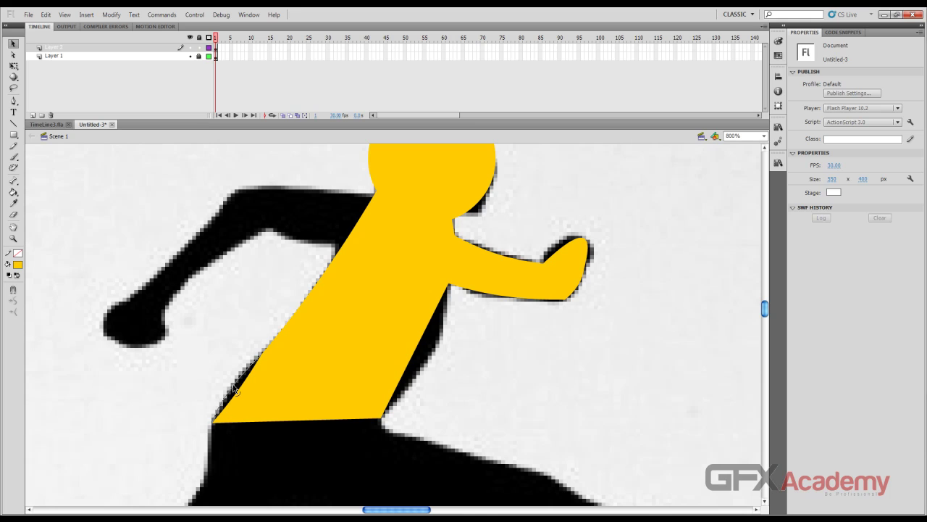
pyautogui.scroll(-1, 377, 358)
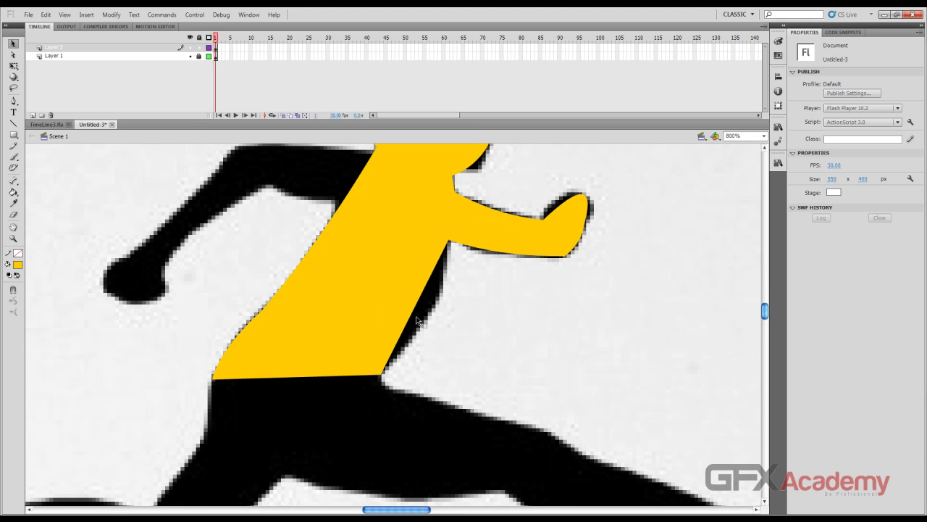
pyautogui.moveTo(419, 304); pyautogui.dragTo(438, 311)
# - Pull the rear upper arm out from the shoulder to the elbow and shape its underside along the silhouette
pyautogui.scroll(4, 410, 334)
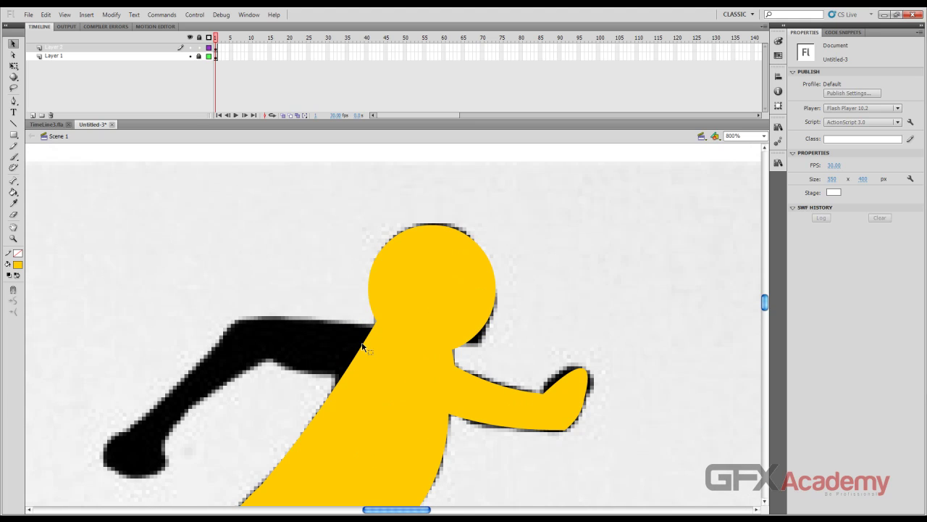
pyautogui.moveTo(356, 339); pyautogui.dragTo(240, 321)
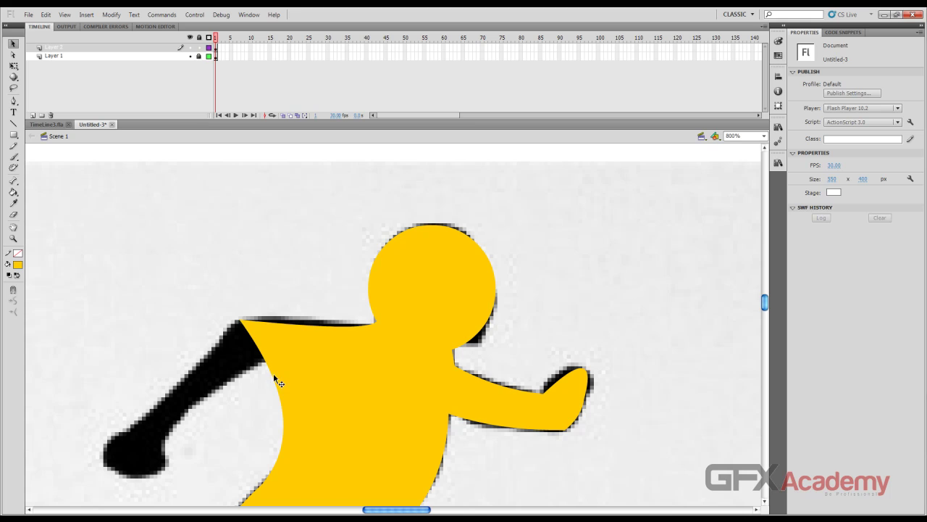
pyautogui.moveTo(274, 378)
pyautogui.mouseDown()
pyautogui.moveTo(331, 368)
pyautogui.moveTo(350, 377)
pyautogui.moveTo(275, 354)
pyautogui.moveTo(261, 367)
pyautogui.mouseUp()
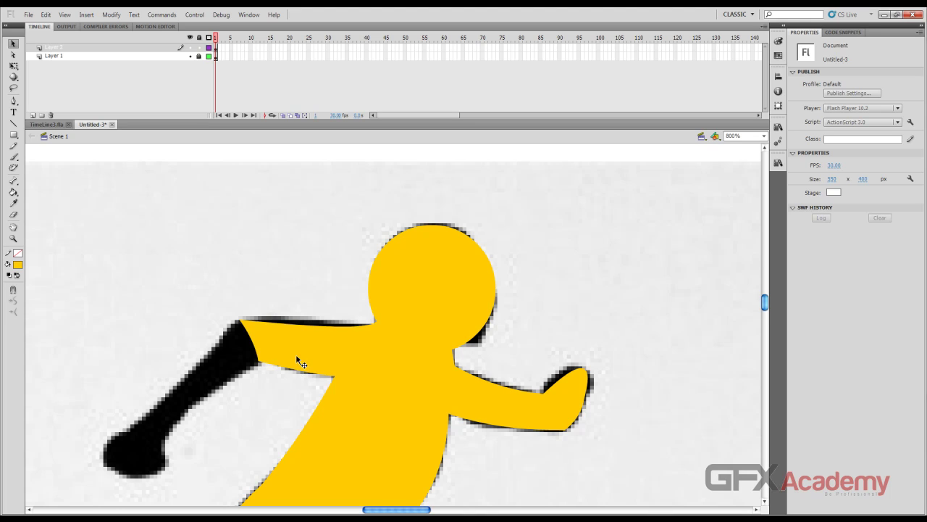
# - Extend the rear arm from the elbow along the forearm and over the fist, curving its end to follow the silhouette
pyautogui.moveTo(255, 349); pyautogui.dragTo(162, 448)
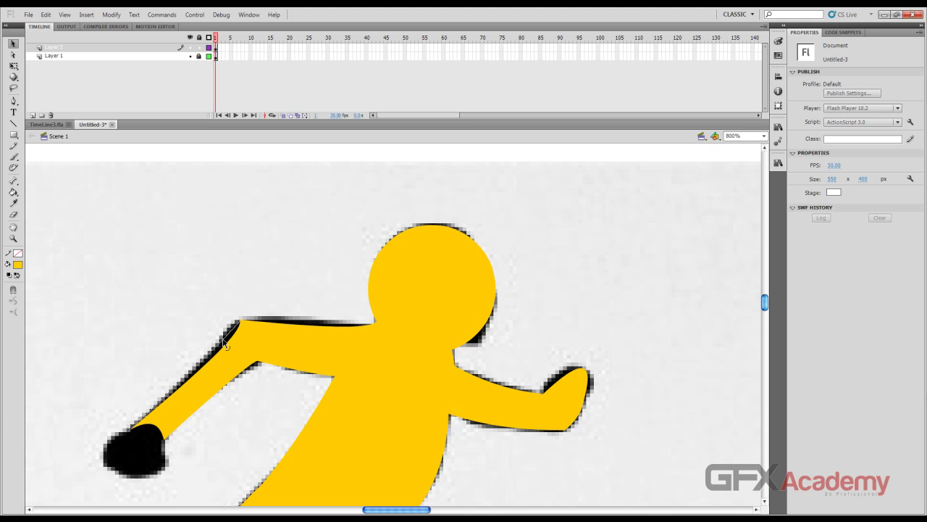
pyautogui.press('Delete')
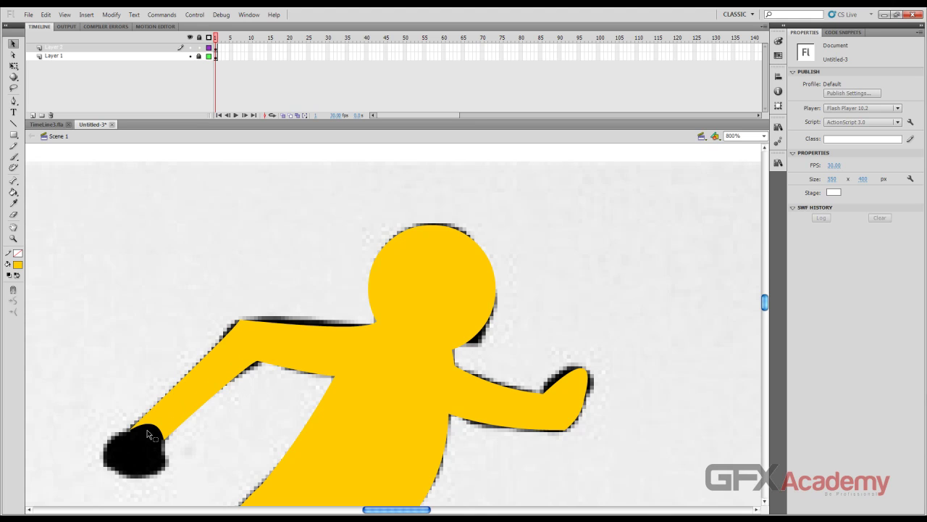
pyautogui.scroll(-3, 148, 434)
pyautogui.click(158, 301)
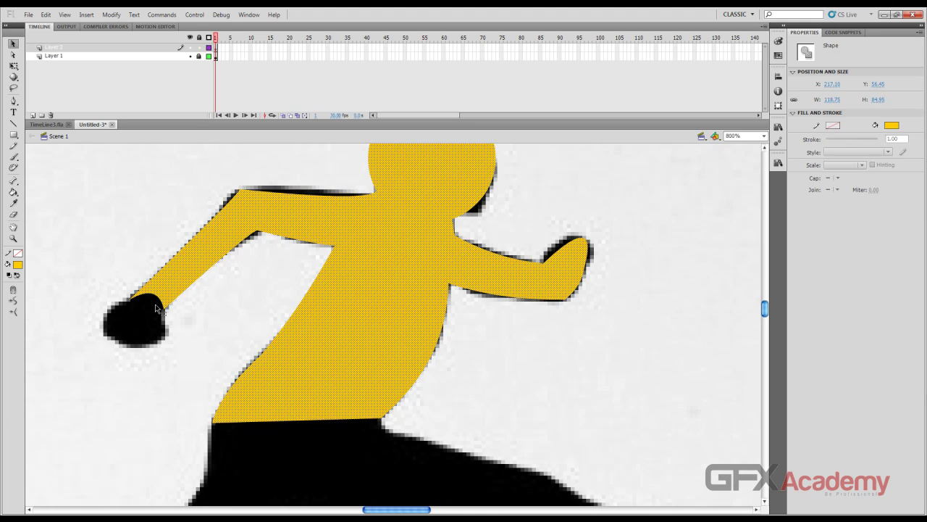
pyautogui.press('Escape')
pyautogui.moveTo(158, 301); pyautogui.dragTo(112, 316)
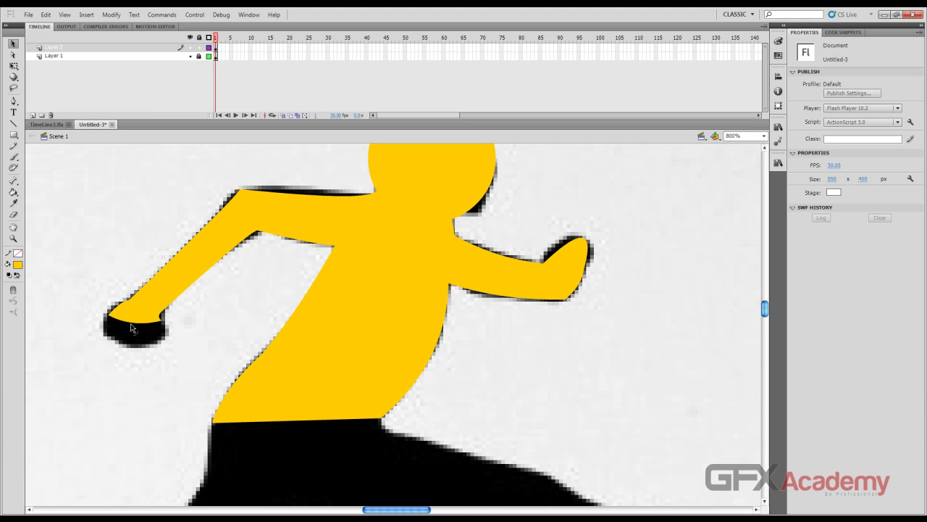
pyautogui.moveTo(131, 323)
pyautogui.mouseDown()
pyautogui.moveTo(127, 351)
pyautogui.moveTo(132, 340)
pyautogui.mouseUp()
# - Pull the waist down over the hips and out along the front thigh to the knee, curving the thigh's underside along the silhouette
pyautogui.scroll(-4, 295, 345)
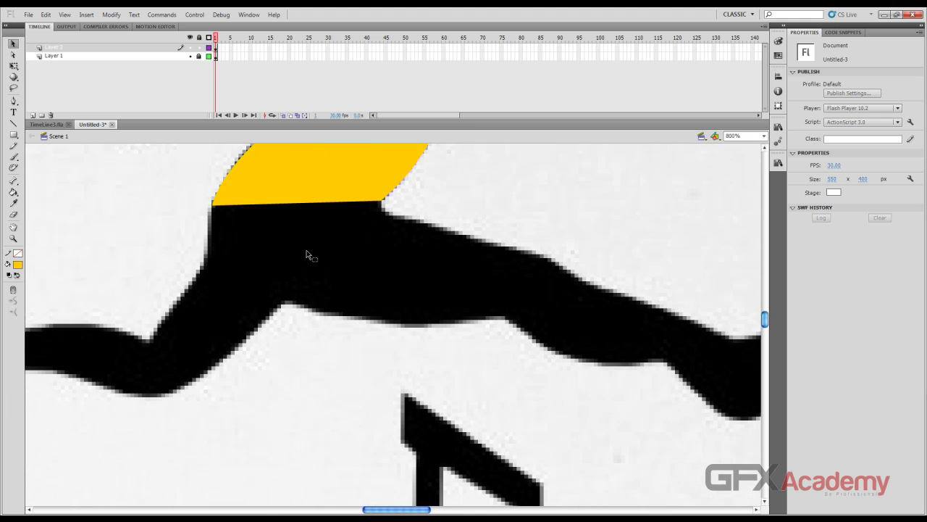
pyautogui.scroll(2, 307, 253)
pyautogui.moveTo(275, 294); pyautogui.dragTo(285, 387)
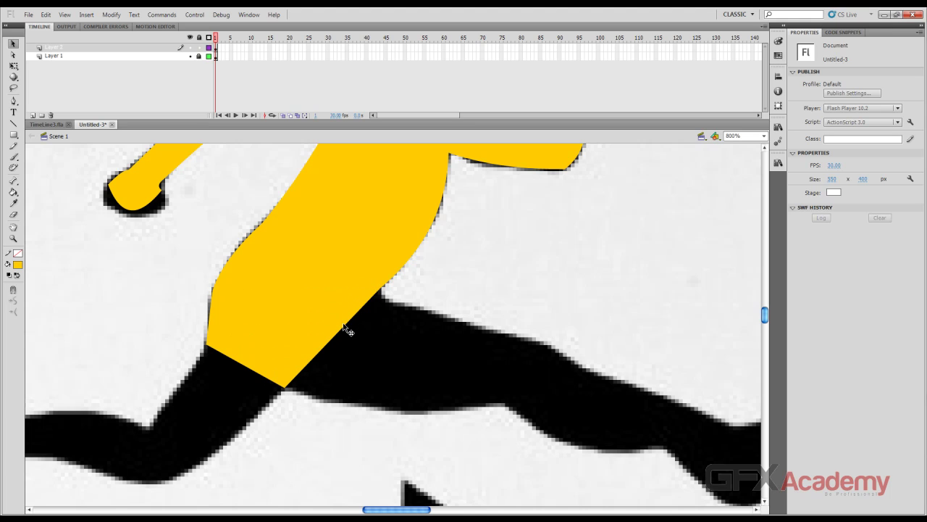
pyautogui.moveTo(348, 324); pyautogui.dragTo(540, 347)
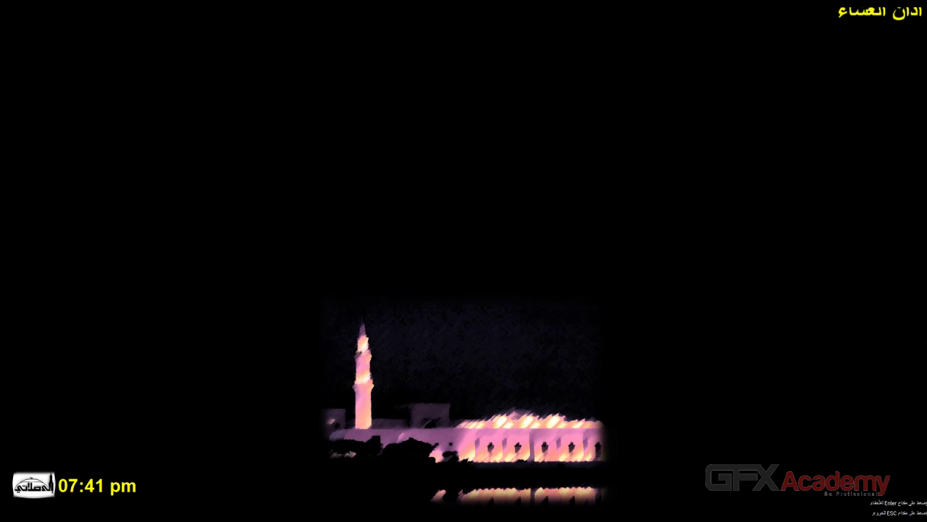
pyautogui.press('Escape')
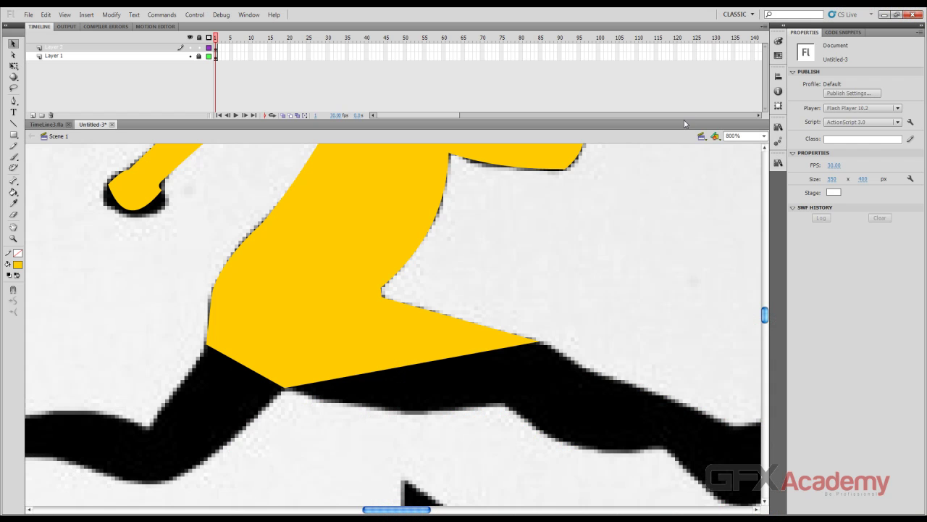
pyautogui.moveTo(499, 352); pyautogui.dragTo(505, 403)
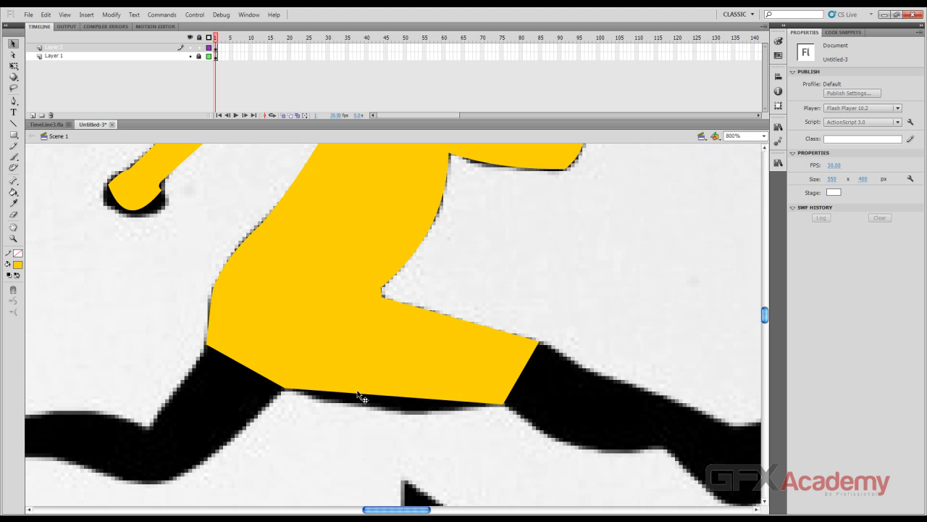
pyautogui.moveTo(360, 395)
pyautogui.mouseDown()
pyautogui.moveTo(376, 408)
pyautogui.moveTo(362, 407)
pyautogui.mouseUp()
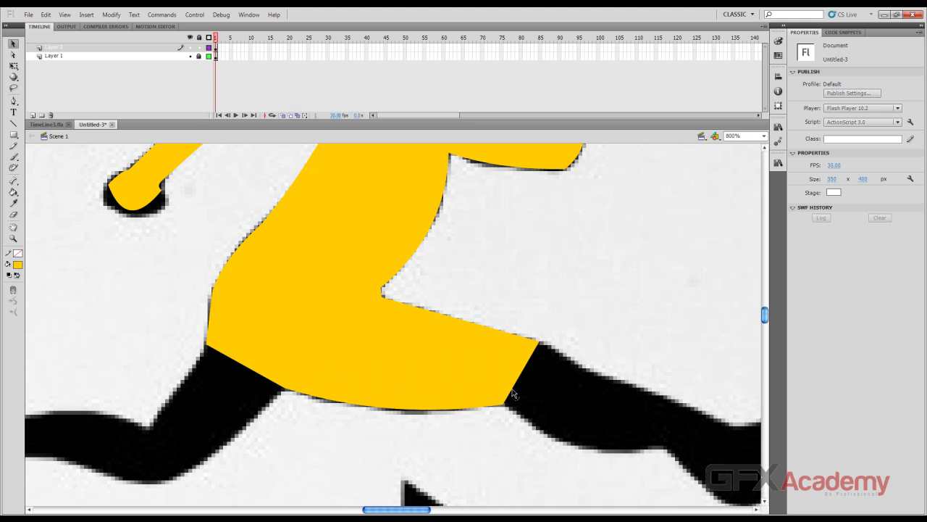
# - Extend the front leg from the knee to the ankle and curve the calf's underside along the silhouette
pyautogui.moveTo(568, 394); pyautogui.dragTo(389, 336)
pyautogui.moveTo(508, 357); pyautogui.dragTo(493, 342)
pyautogui.moveTo(326, 314); pyautogui.dragTo(475, 383)
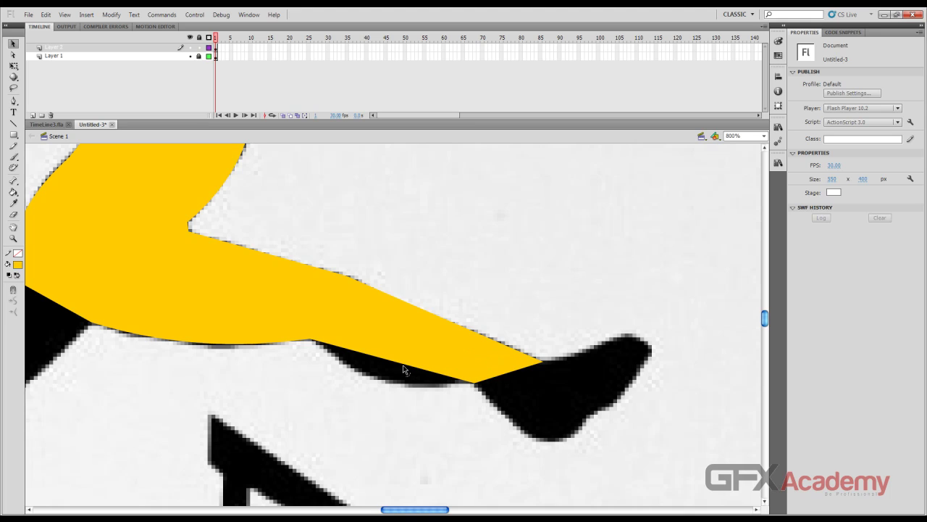
pyautogui.moveTo(403, 369); pyautogui.dragTo(395, 387)
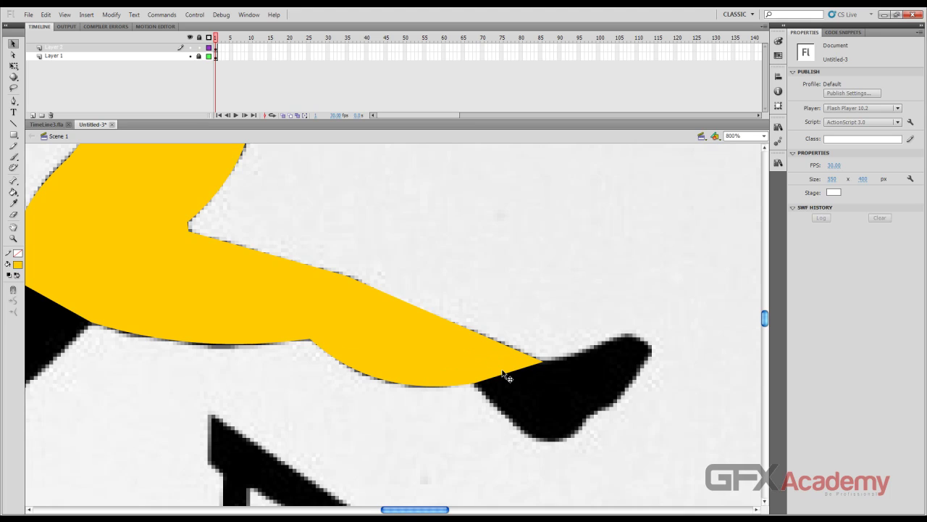
# - Pull the front leg's end out over the heel and toes, and curve the heel and sole to follow the silhouette
pyautogui.moveTo(508, 378); pyautogui.dragTo(536, 439)
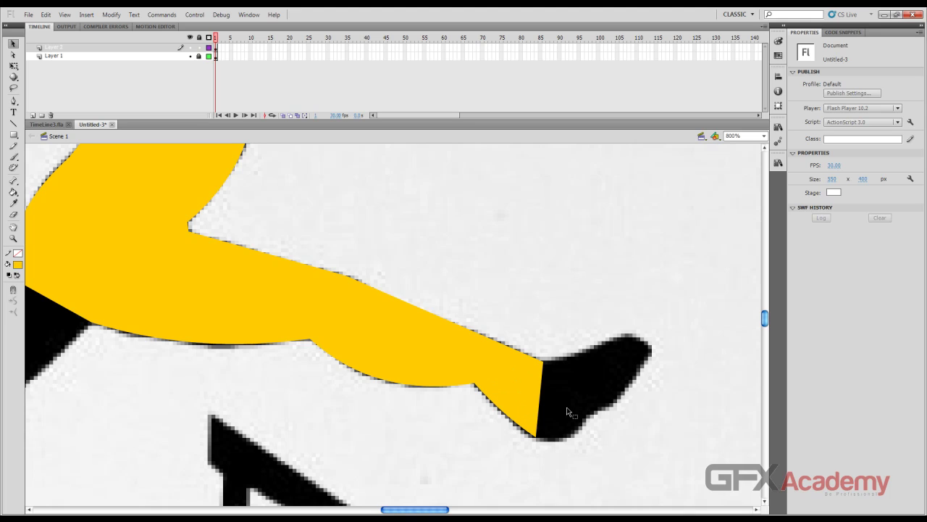
pyautogui.moveTo(543, 392); pyautogui.dragTo(649, 352)
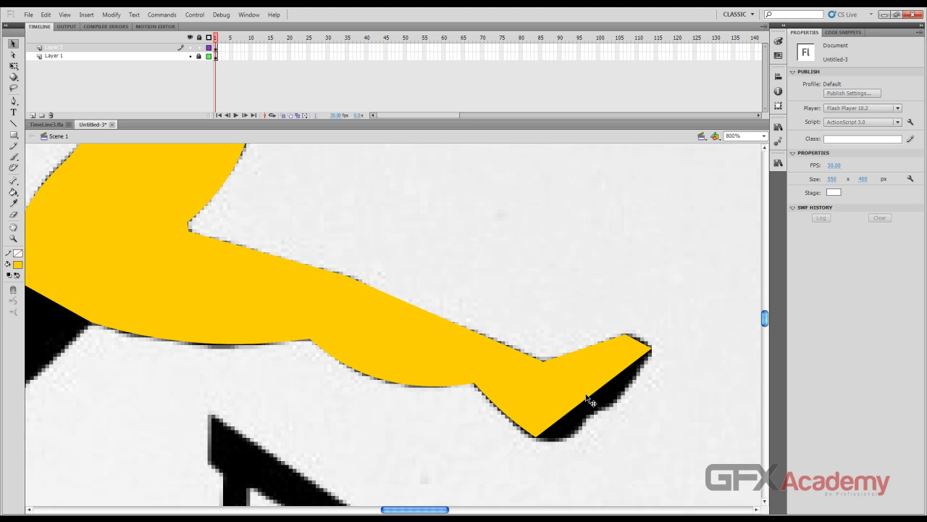
pyautogui.moveTo(586, 404); pyautogui.dragTo(571, 437)
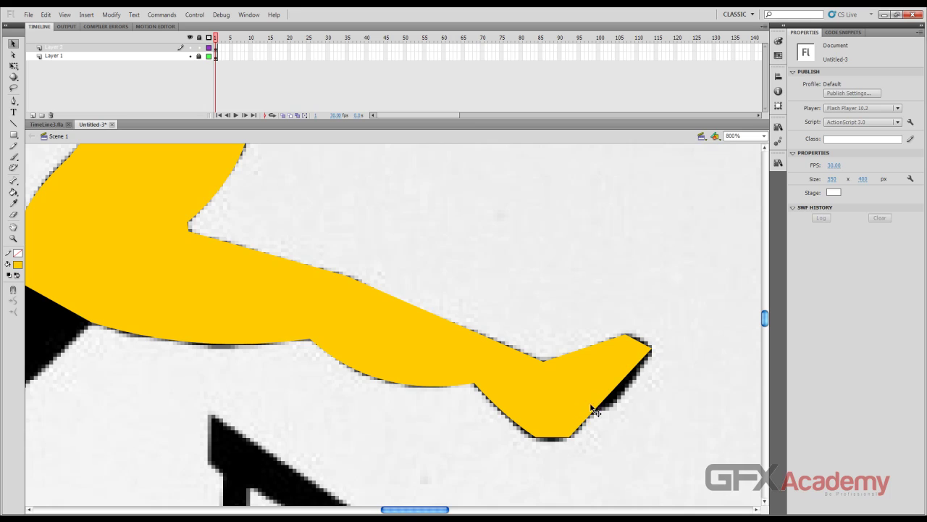
pyautogui.moveTo(601, 407); pyautogui.dragTo(610, 404)
pyautogui.moveTo(553, 444); pyautogui.dragTo(554, 445)
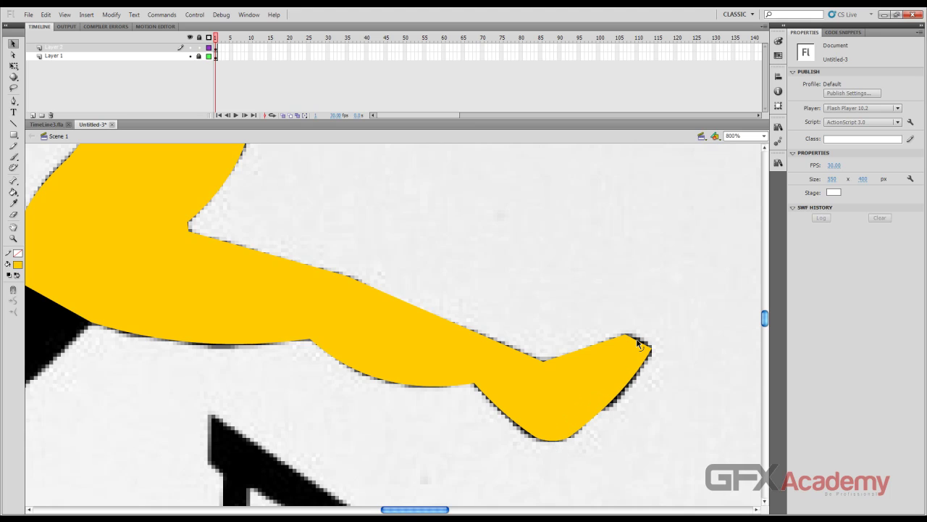
pyautogui.click(576, 348)
pyautogui.press('Escape')
# - Extend the rear thigh from the hip to the bent knee and curve its underside along the silhouette
pyautogui.moveTo(295, 346); pyautogui.dragTo(718, 330)
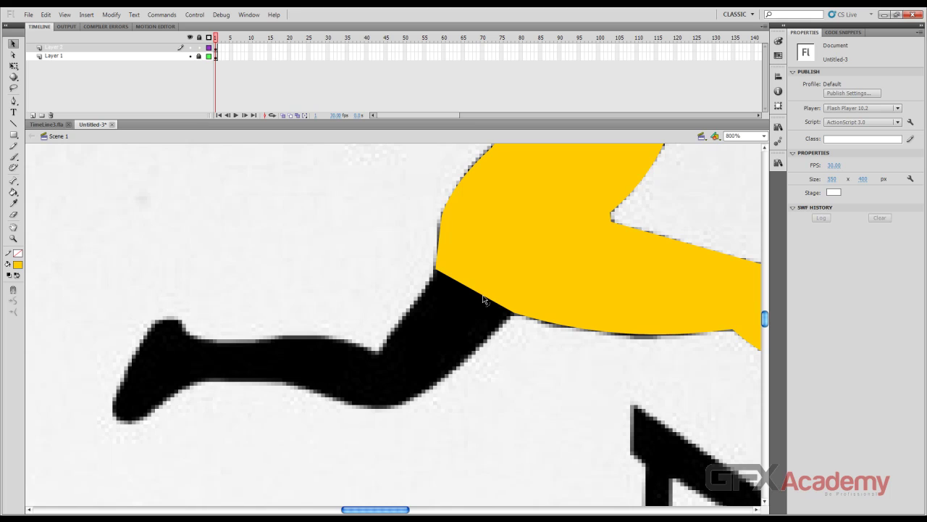
pyautogui.moveTo(483, 299); pyautogui.dragTo(403, 403)
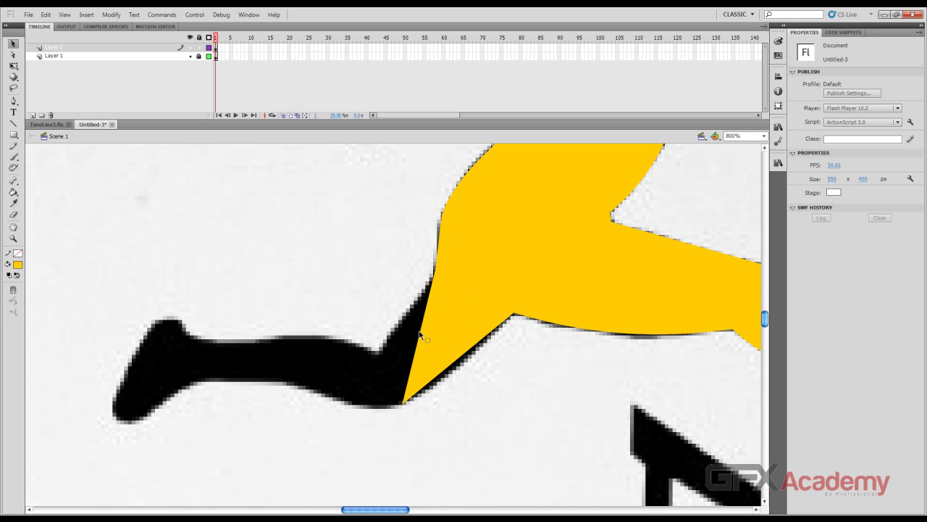
pyautogui.moveTo(421, 336); pyautogui.dragTo(384, 349)
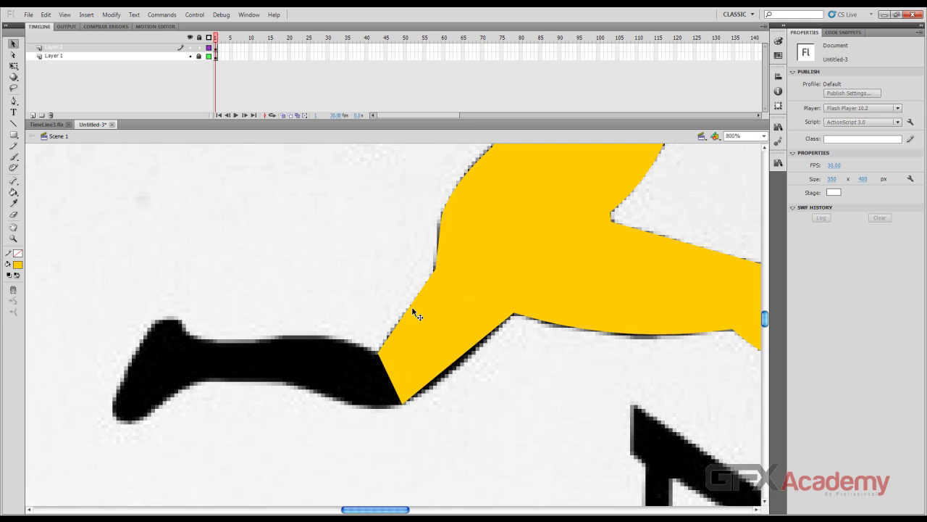
pyautogui.moveTo(456, 372); pyautogui.dragTo(450, 378)
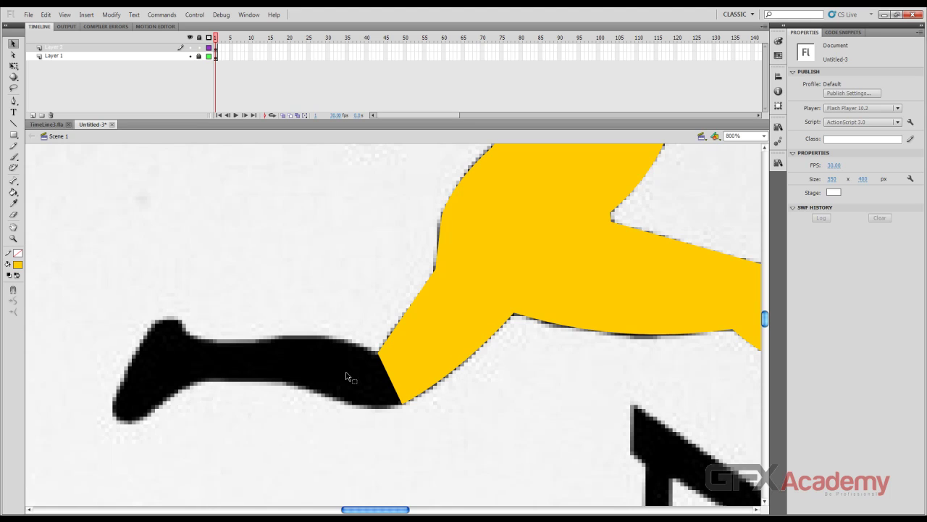
# - Extend the rear lower leg from the knee to the ankle, curving its upper and lower edges along the silhouette
pyautogui.moveTo(397, 397); pyautogui.dragTo(291, 383)
pyautogui.moveTo(340, 402); pyautogui.dragTo(341, 402)
pyautogui.moveTo(349, 366); pyautogui.dragTo(194, 340)
pyautogui.moveTo(325, 353); pyautogui.dragTo(358, 340)
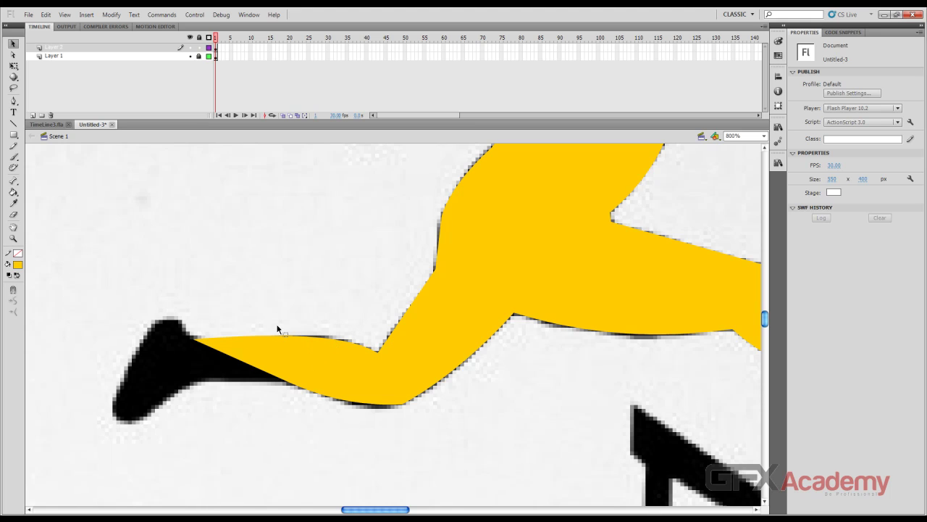
pyautogui.moveTo(222, 357); pyautogui.dragTo(192, 384)
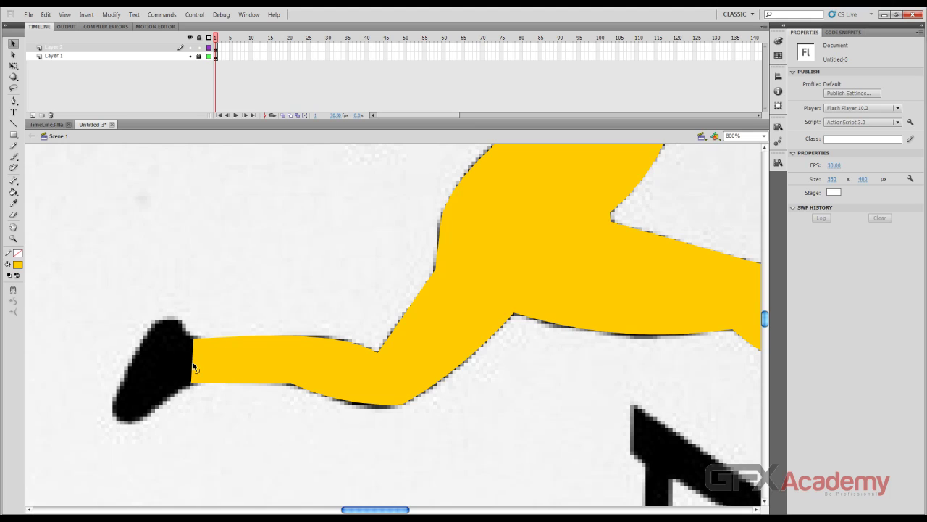
# - Pull the rear leg's end out over the heel and down to the toes, rounding both ends of the foot
pyautogui.moveTo(193, 337); pyautogui.dragTo(177, 324)
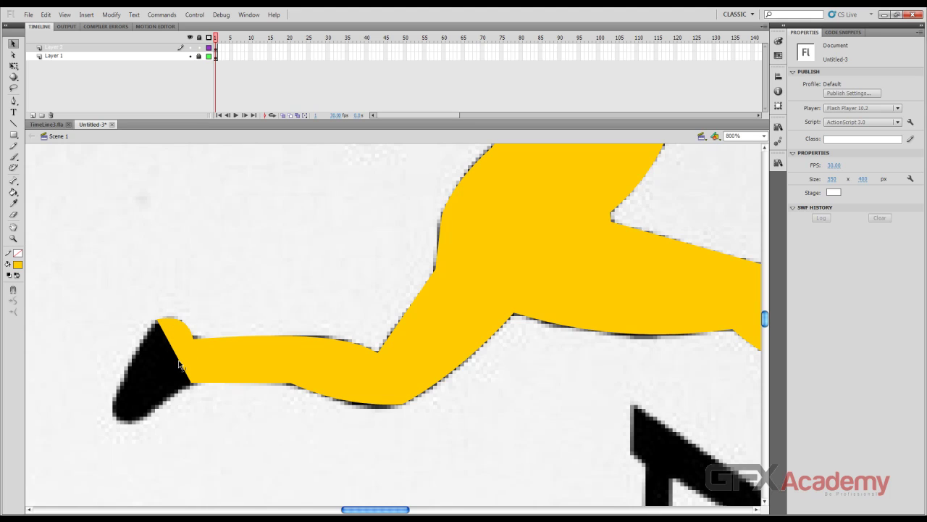
pyautogui.moveTo(179, 366); pyautogui.dragTo(157, 389)
pyautogui.moveTo(116, 415); pyautogui.dragTo(142, 416)
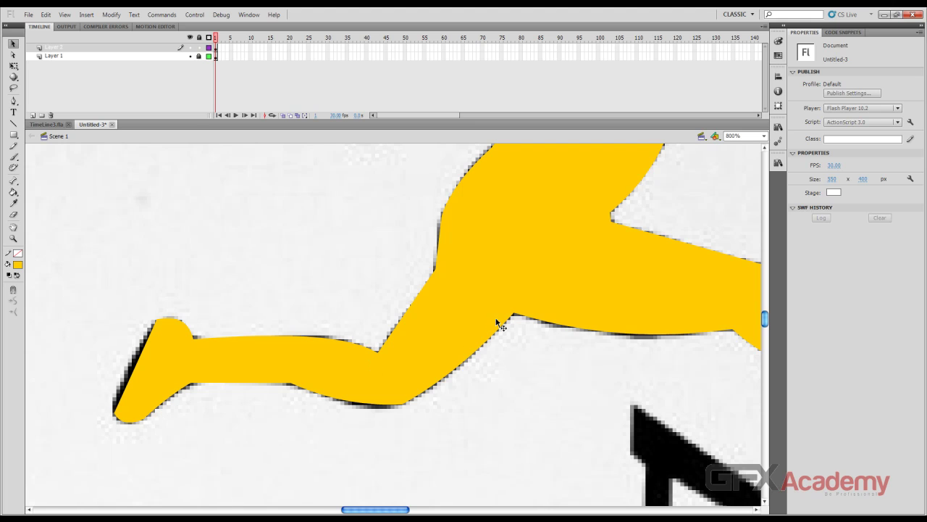
# - Hide Layer 1 with the reference image so that only the traced runner shows
pyautogui.moveTo(500, 321); pyautogui.dragTo(352, 364)
pyautogui.hotkey('ctrl', '-')
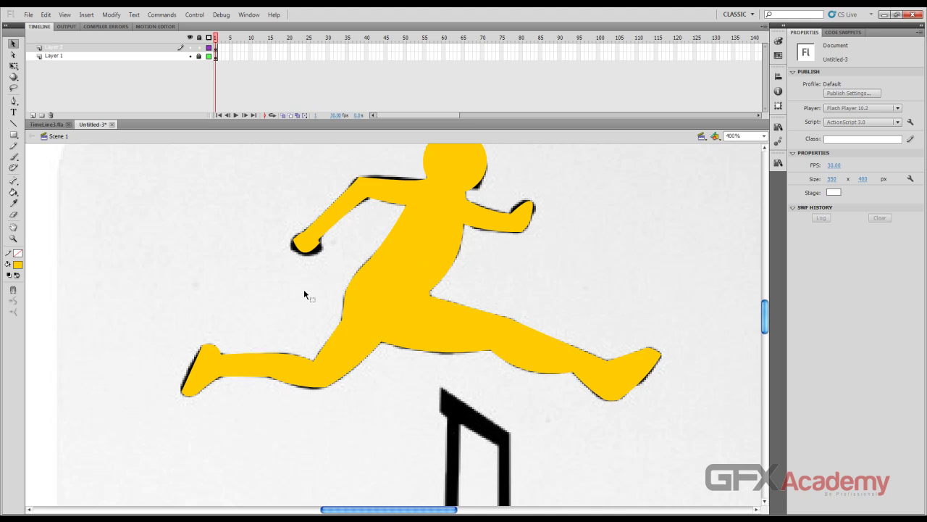
pyautogui.scroll(3, 304, 293)
pyautogui.click(190, 55)
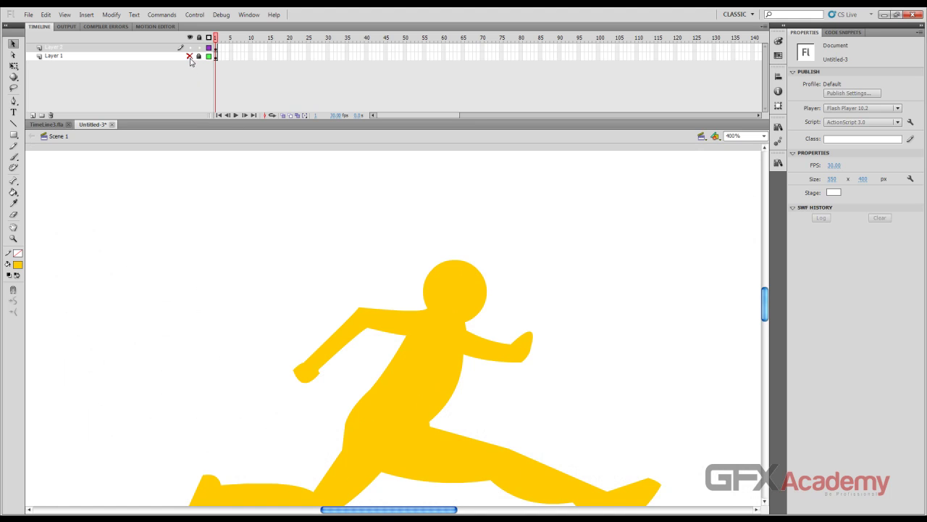
# - Change the fill color of the whole runner shape to black
pyautogui.scroll(-2, 289, 201)
pyautogui.click(410, 258)
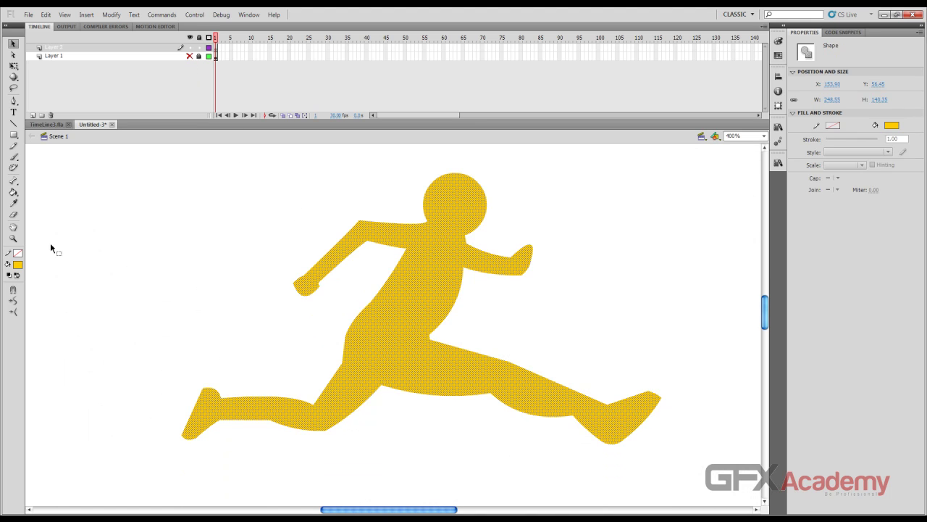
pyautogui.click(16, 268)
pyautogui.click(21, 286)
pyautogui.click(276, 248)
pyautogui.scroll(-1, 237, 246)
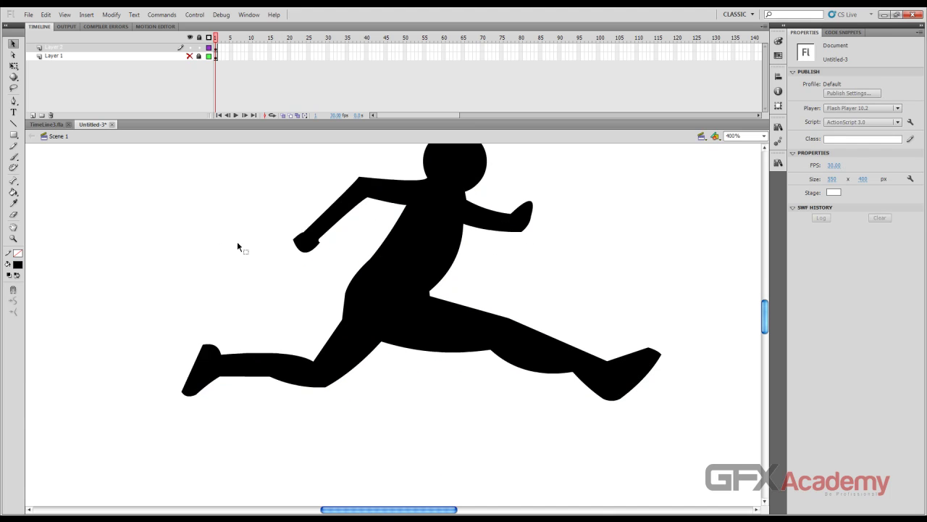
pyautogui.scroll(1, 240, 244)
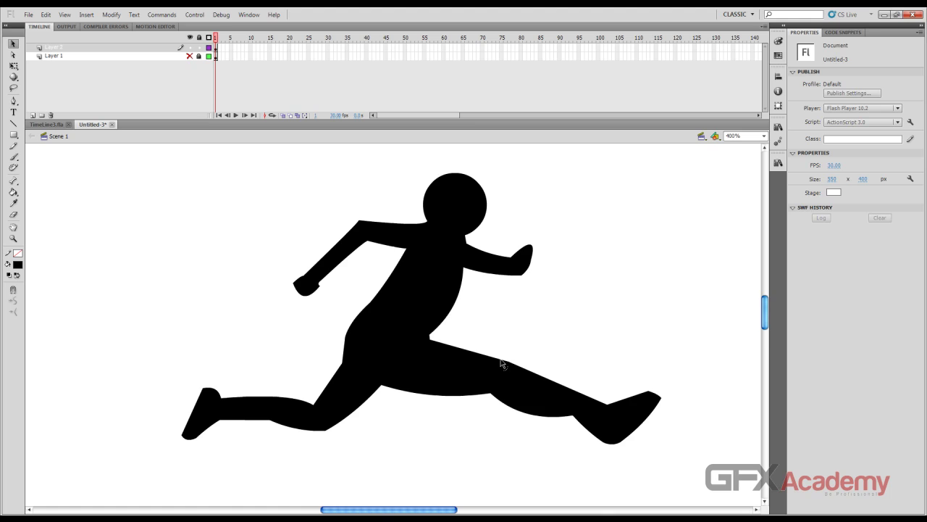
# - Move the runner shape down and slightly left towards the middle of the stage, and deselect it
pyautogui.hotkey('ctrl', '-')
pyautogui.scroll(-1, 364, 313)
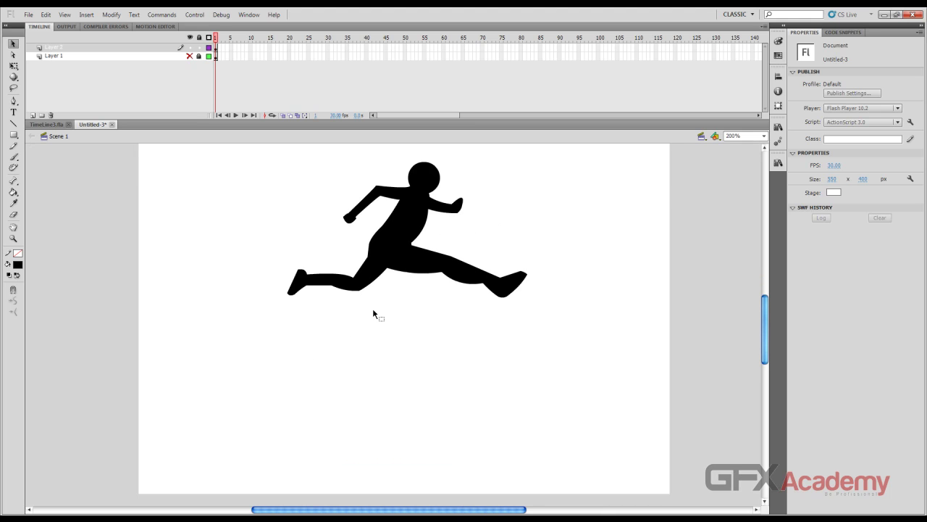
pyautogui.moveTo(398, 230); pyautogui.dragTo(379, 288)
pyautogui.click(358, 355)
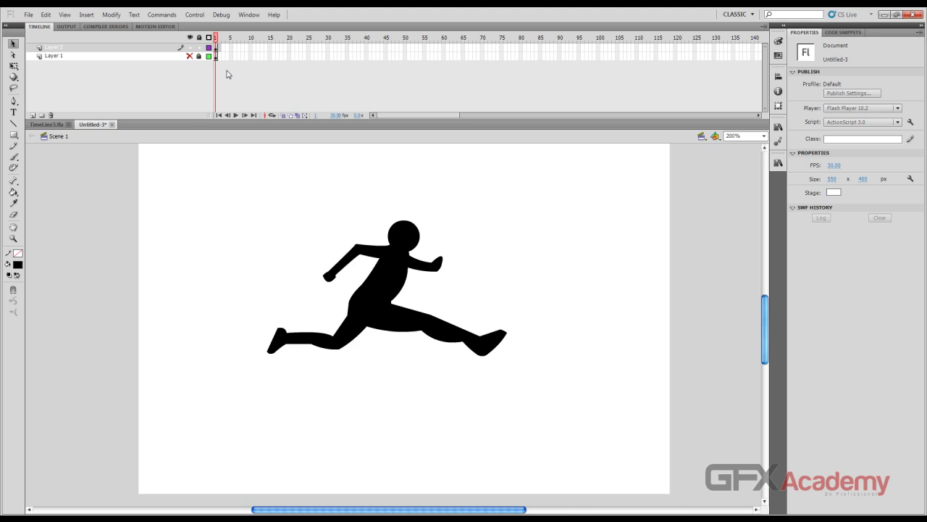
# - Insert a keyframe at frame 2 of Layer 2 and select the runner on that frame
pyautogui.press('F6')
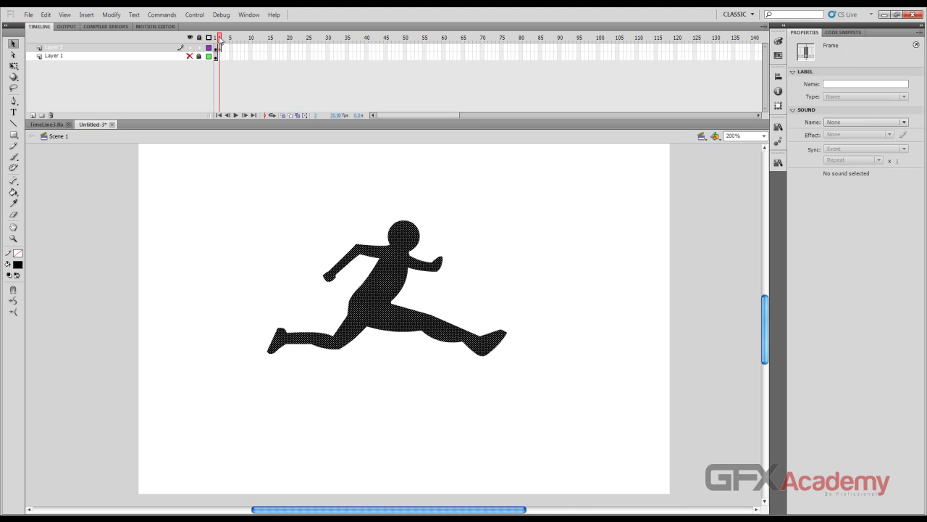
pyautogui.click(219, 40)
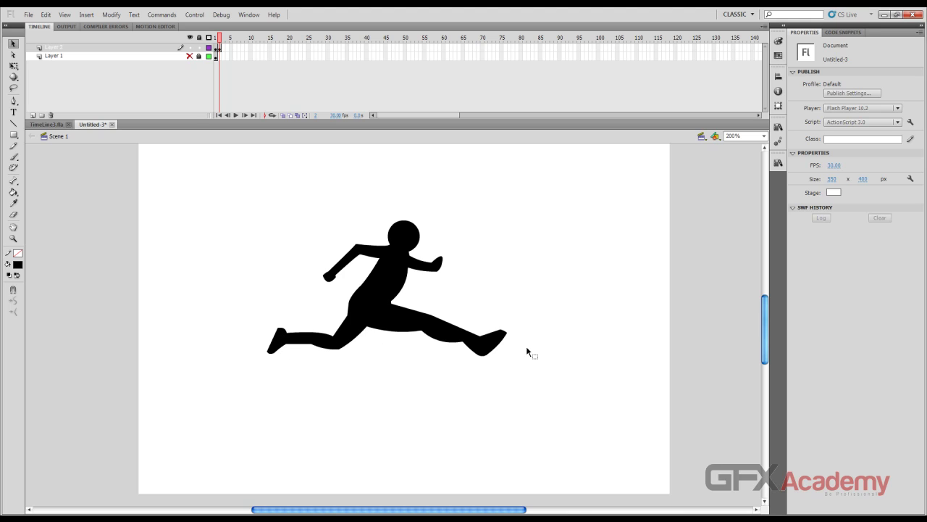
pyautogui.hotkey('ctrl', '=')
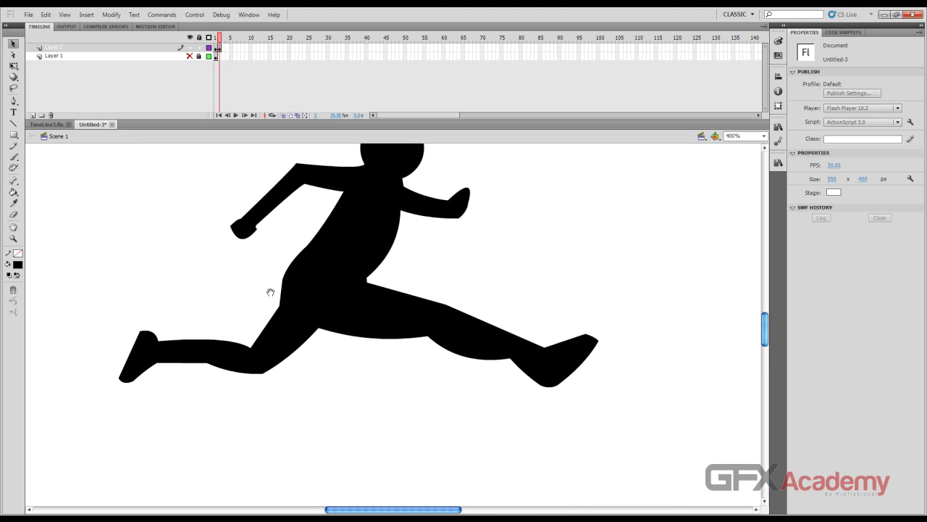
pyautogui.click(220, 49)
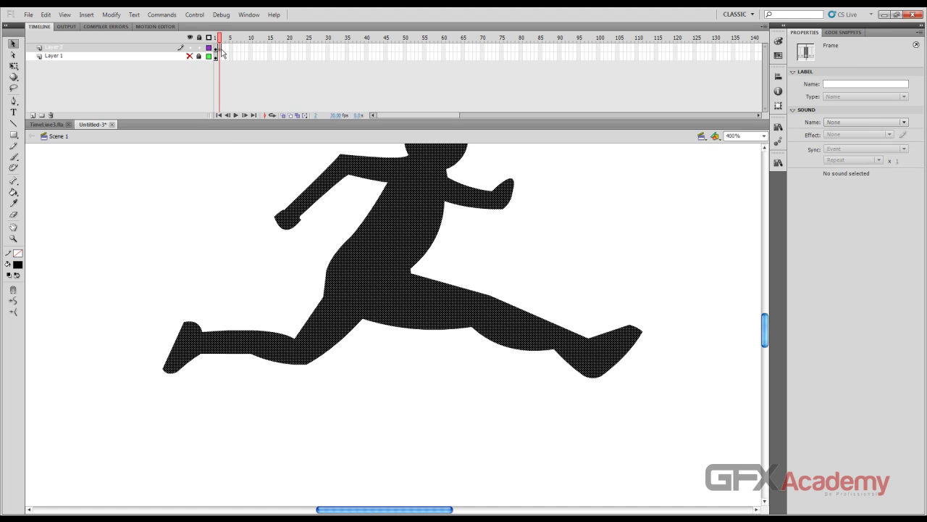
# - Select the runner's rear leg from hip to foot on frame 2 with the Lasso tool
pyautogui.click(13, 66)
pyautogui.click(121, 274)
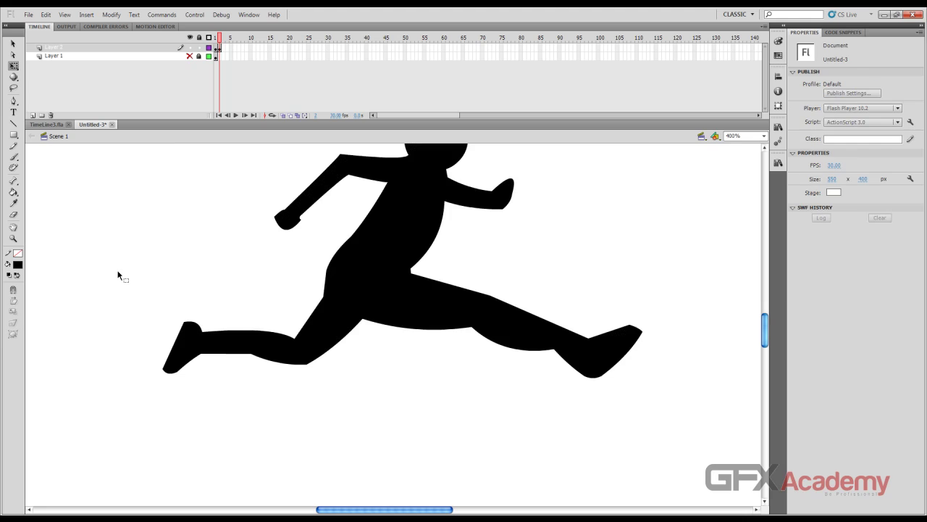
pyautogui.click(14, 89)
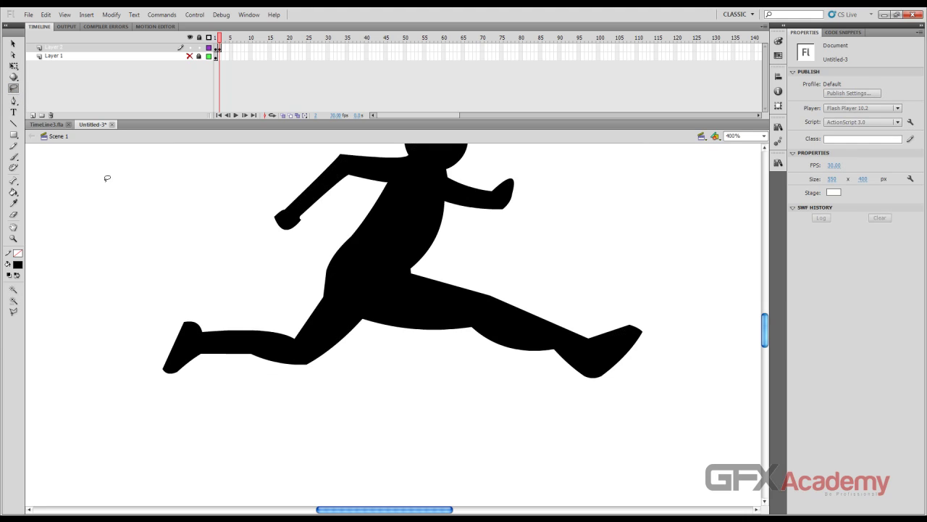
pyautogui.moveTo(144, 327)
pyautogui.mouseDown()
pyautogui.moveTo(154, 417)
pyautogui.moveTo(241, 441)
pyautogui.moveTo(331, 431)
pyautogui.moveTo(367, 362)
pyautogui.mouseUp()
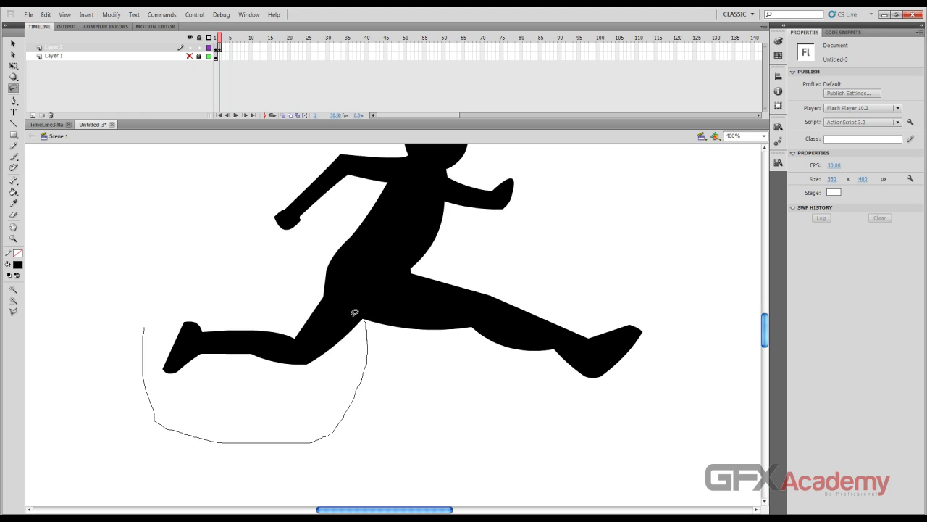
pyautogui.moveTo(328, 289)
pyautogui.mouseDown()
pyautogui.moveTo(265, 276)
pyautogui.moveTo(162, 296)
pyautogui.moveTo(145, 325)
pyautogui.mouseUp()
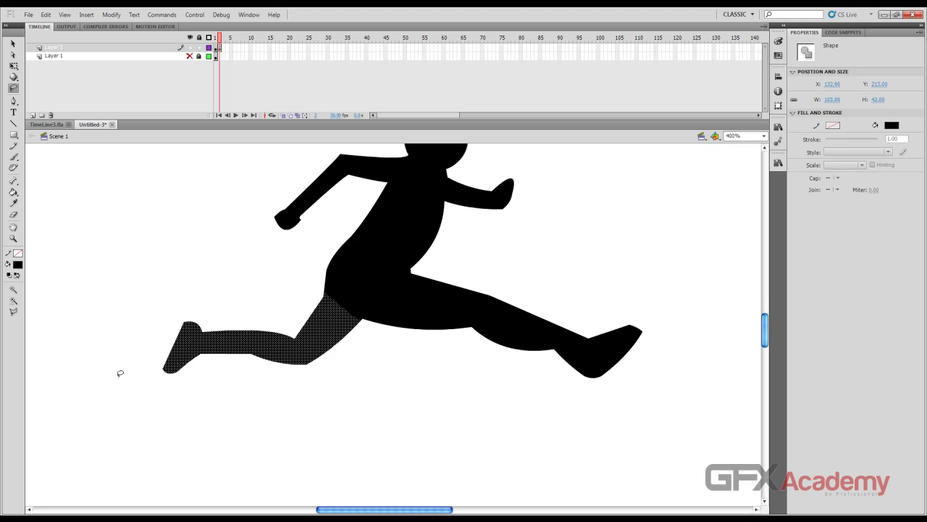
# - Set the rear leg's transformation point at the back of the hip and rotate the leg slightly downward on frame 2
pyautogui.click(13, 65)
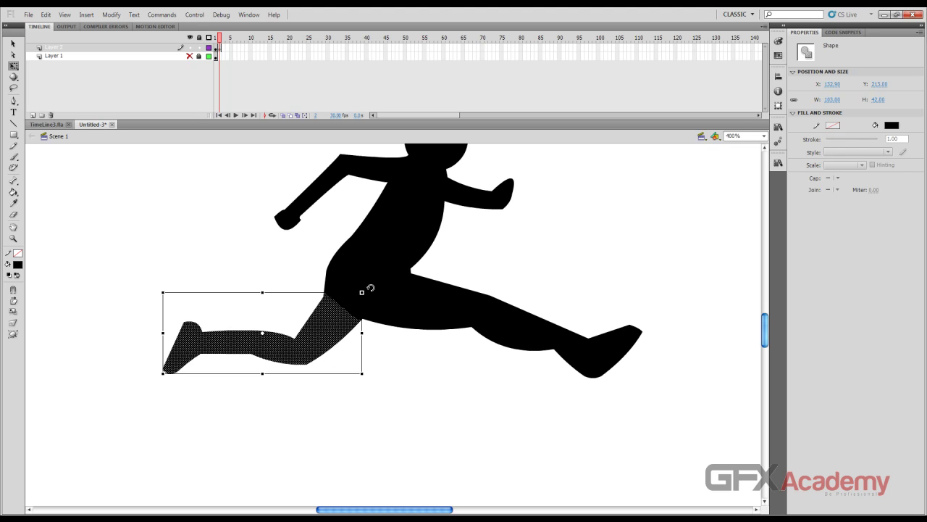
pyautogui.moveTo(371, 289); pyautogui.dragTo(460, 315)
pyautogui.hotkey('ctrl', 'z')
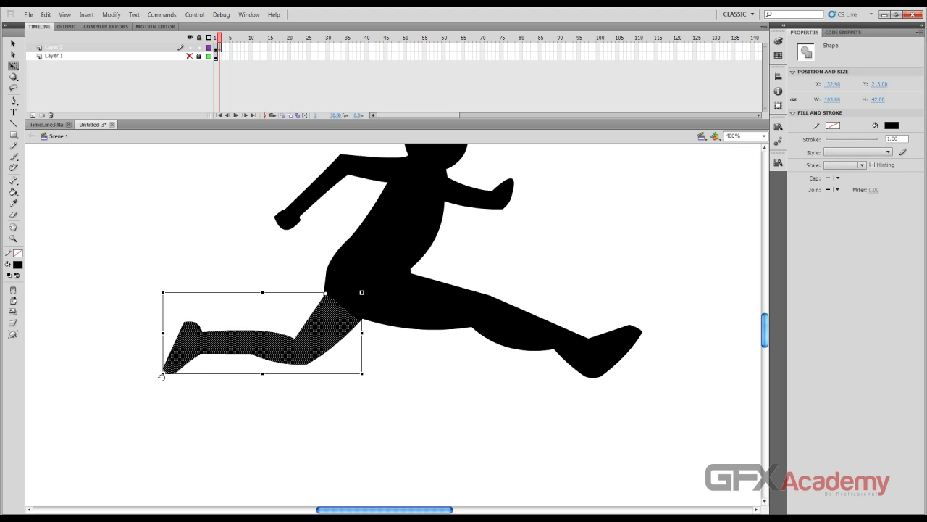
pyautogui.moveTo(161, 376); pyautogui.dragTo(135, 444)
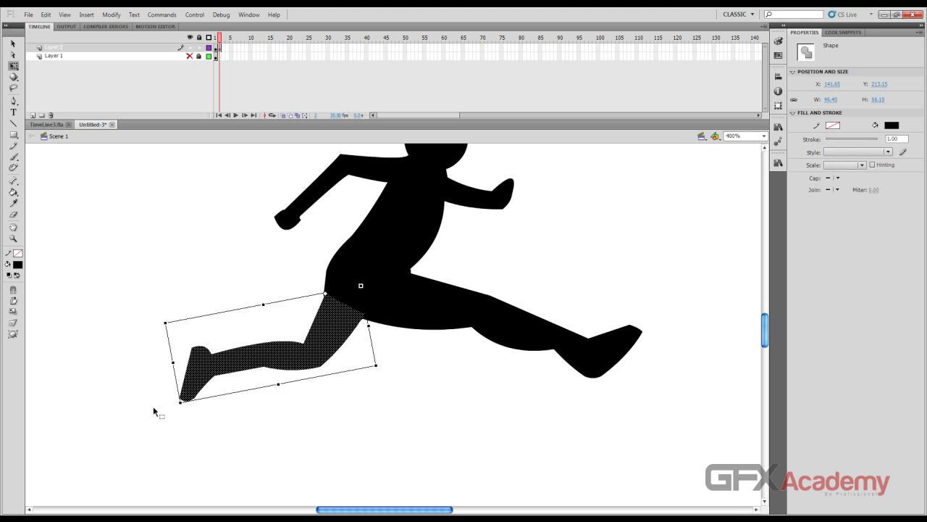
# - Insert a keyframe at frame 3 of Layer 2 and compare it with frame 2
pyautogui.press('F6')
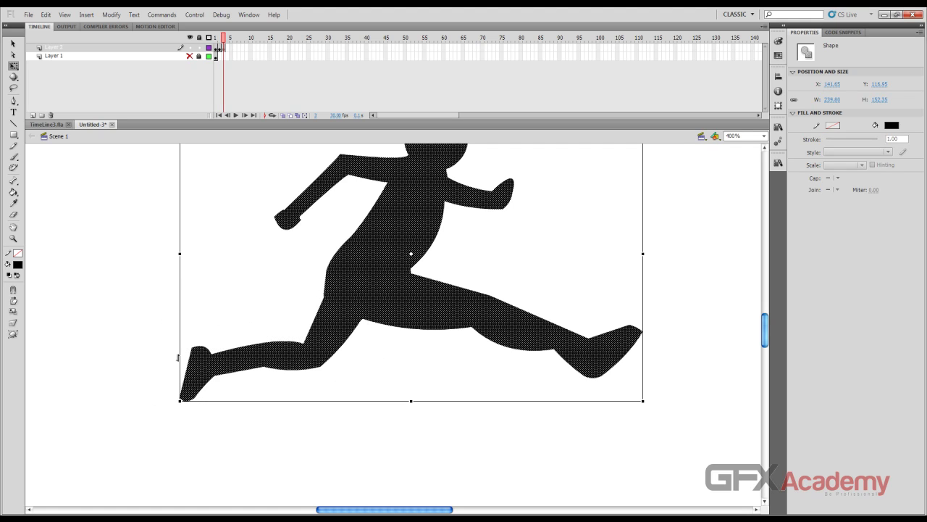
pyautogui.click(221, 51)
pyautogui.click(223, 51)
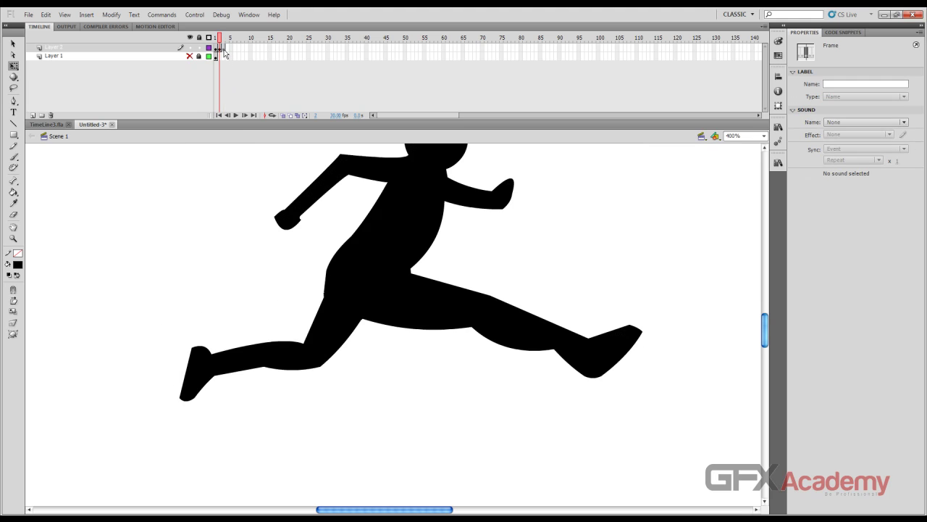
pyautogui.click(218, 51)
pyautogui.press('.')
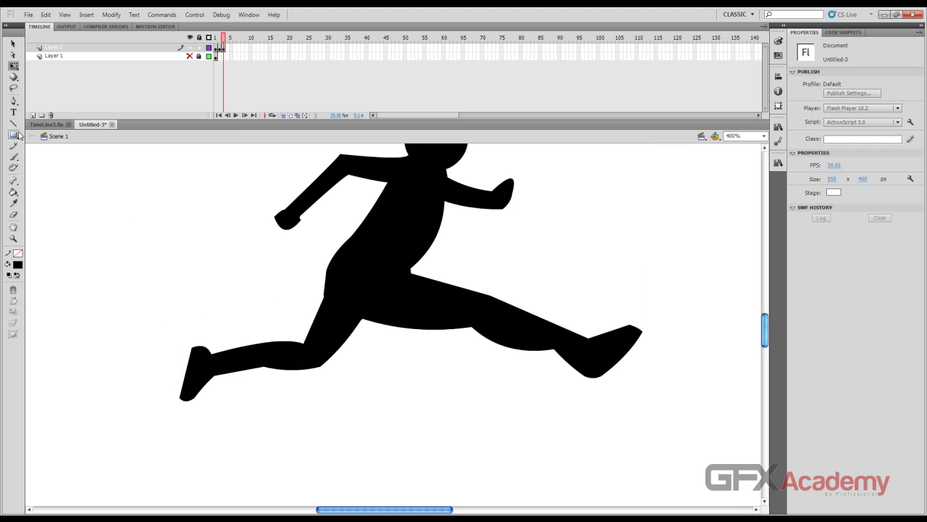
# - Lasso the rear leg on frame 3 and rotate it further downward about the back of the hip
pyautogui.click(13, 88)
pyautogui.moveTo(138, 355)
pyautogui.mouseDown()
pyautogui.moveTo(339, 462)
pyautogui.moveTo(392, 389)
pyautogui.moveTo(390, 356)
pyautogui.moveTo(371, 322)
pyautogui.moveTo(327, 295)
pyautogui.moveTo(165, 333)
pyautogui.mouseUp()
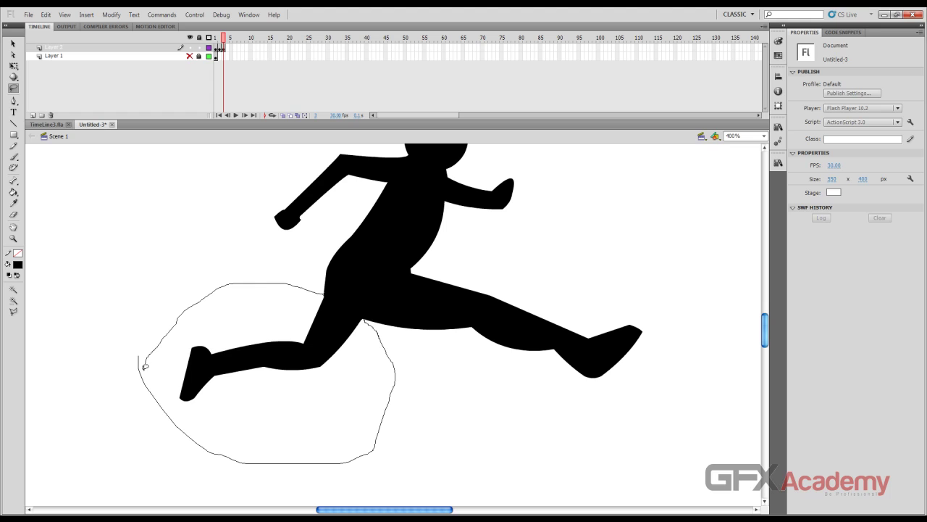
pyautogui.moveTo(140, 387); pyautogui.dragTo(141, 390)
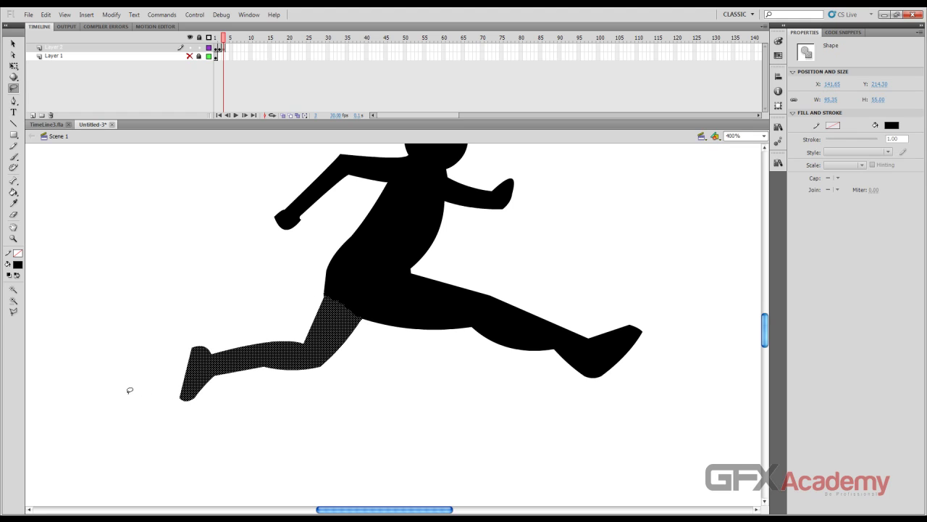
pyautogui.press('q')
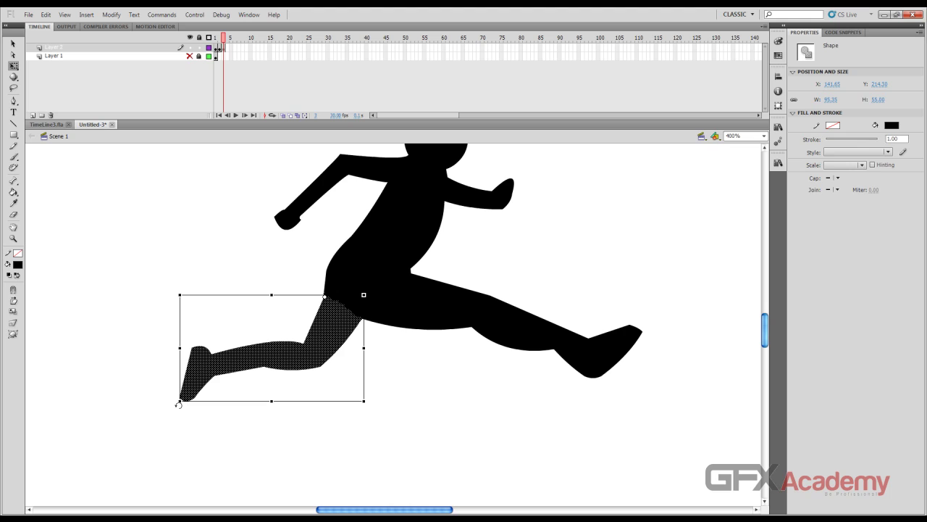
pyautogui.moveTo(179, 404); pyautogui.dragTo(195, 452)
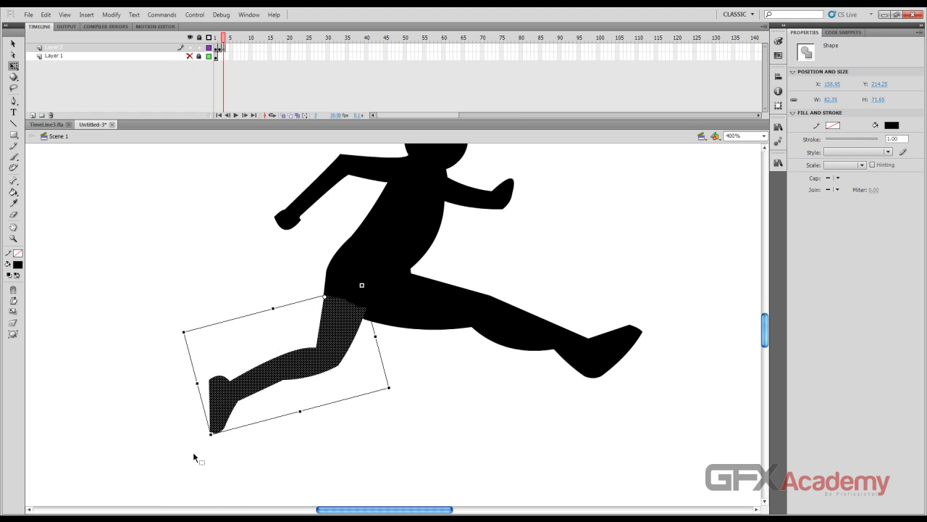
# - Insert a keyframe at frame 4 and rotate the lassoed rear leg further down and forward about the hip
pyautogui.moveTo(223, 41); pyautogui.dragTo(224, 42)
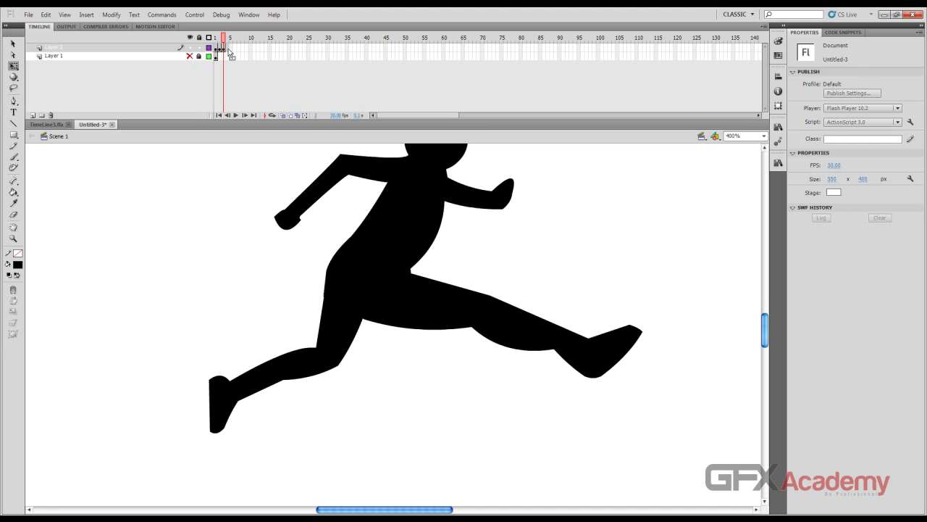
pyautogui.click(228, 48)
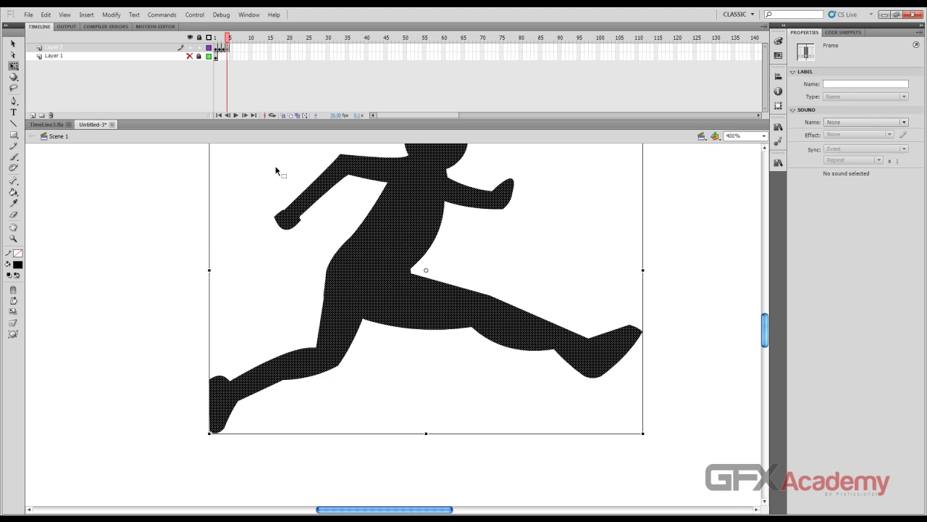
pyautogui.click(13, 88)
pyautogui.moveTo(126, 293)
pyautogui.mouseDown()
pyautogui.moveTo(174, 396)
pyautogui.moveTo(315, 430)
pyautogui.moveTo(347, 383)
pyautogui.mouseUp()
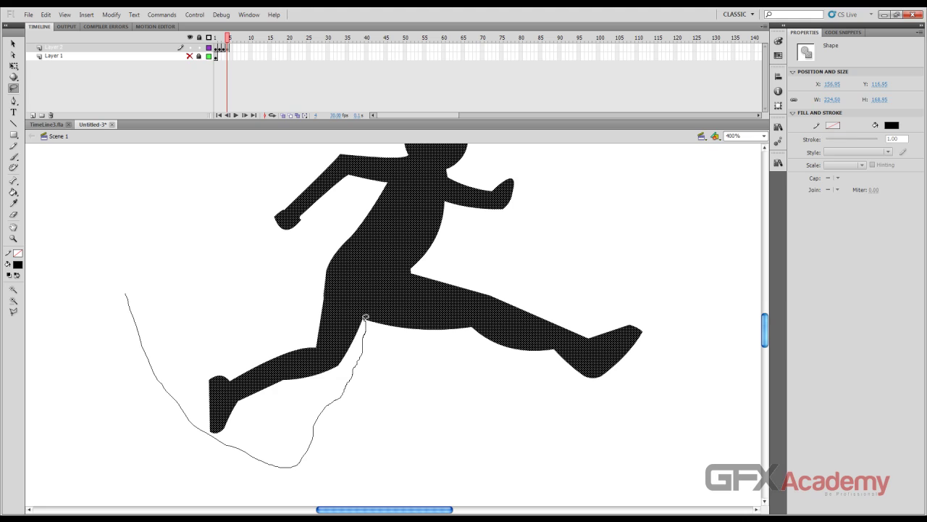
pyautogui.moveTo(355, 305)
pyautogui.mouseDown()
pyautogui.moveTo(214, 263)
pyautogui.moveTo(121, 267)
pyautogui.moveTo(104, 306)
pyautogui.moveTo(135, 309)
pyautogui.mouseUp()
pyautogui.press('q')
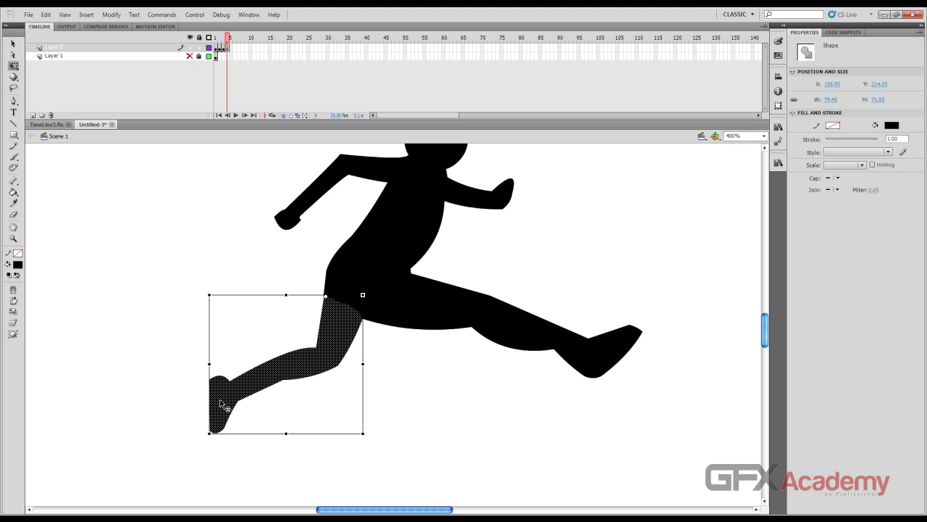
pyautogui.moveTo(211, 439); pyautogui.dragTo(253, 454)
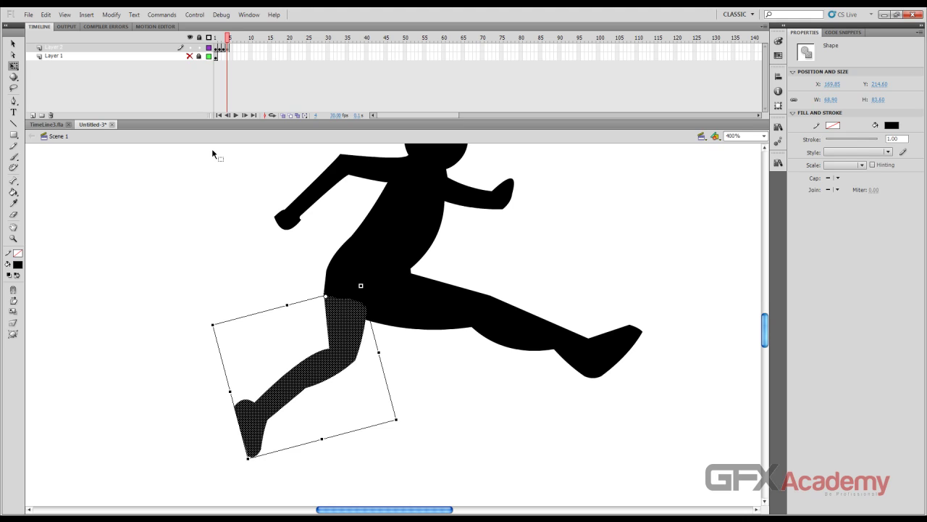
# - Insert a keyframe at frame 5 and rotate the lassoed rear leg further forward under the body about the hip
pyautogui.click(278, 378)
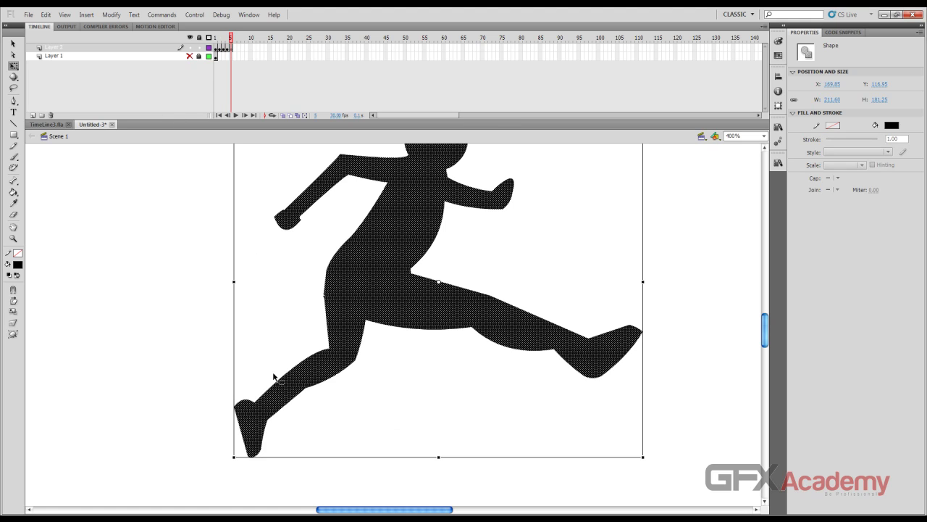
pyautogui.click(123, 297)
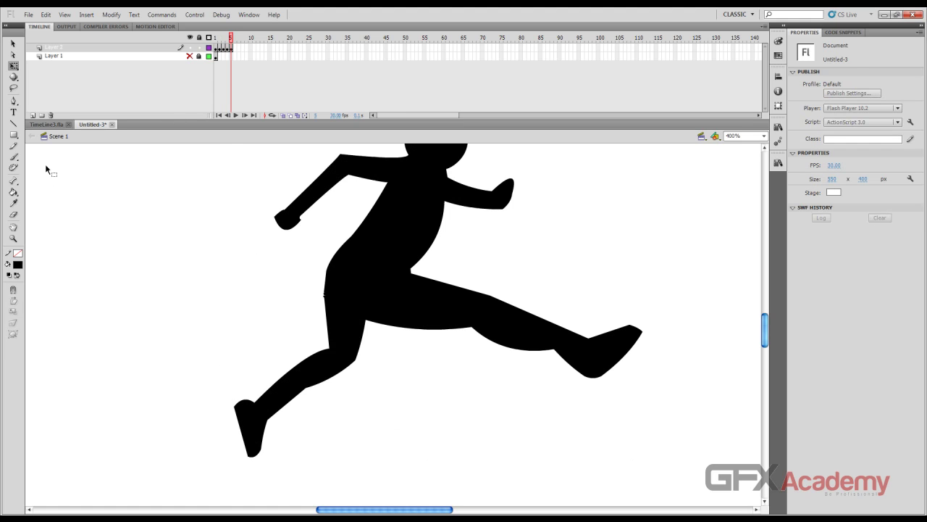
pyautogui.click(13, 88)
pyautogui.moveTo(176, 383)
pyautogui.mouseDown()
pyautogui.moveTo(256, 496)
pyautogui.moveTo(385, 435)
pyautogui.moveTo(375, 327)
pyautogui.moveTo(332, 292)
pyautogui.moveTo(255, 298)
pyautogui.moveTo(216, 327)
pyautogui.moveTo(182, 398)
pyautogui.mouseUp()
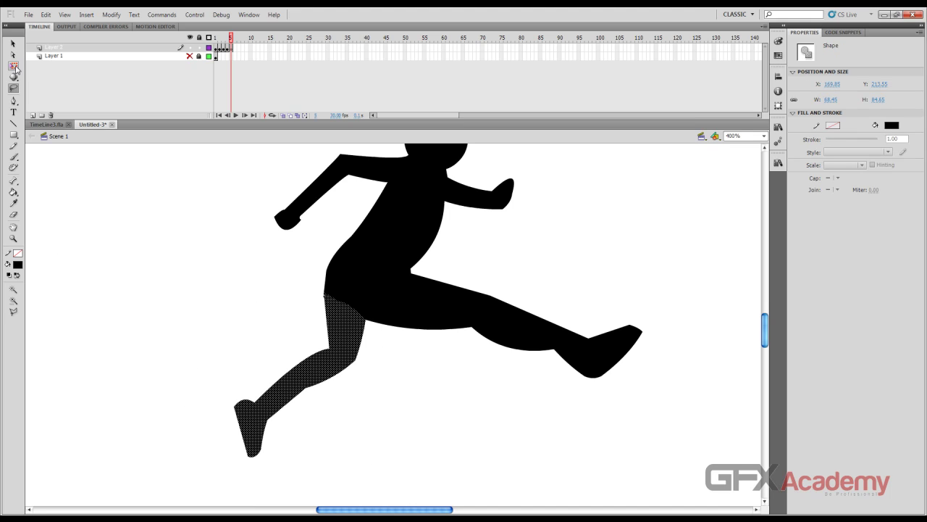
pyautogui.click(14, 66)
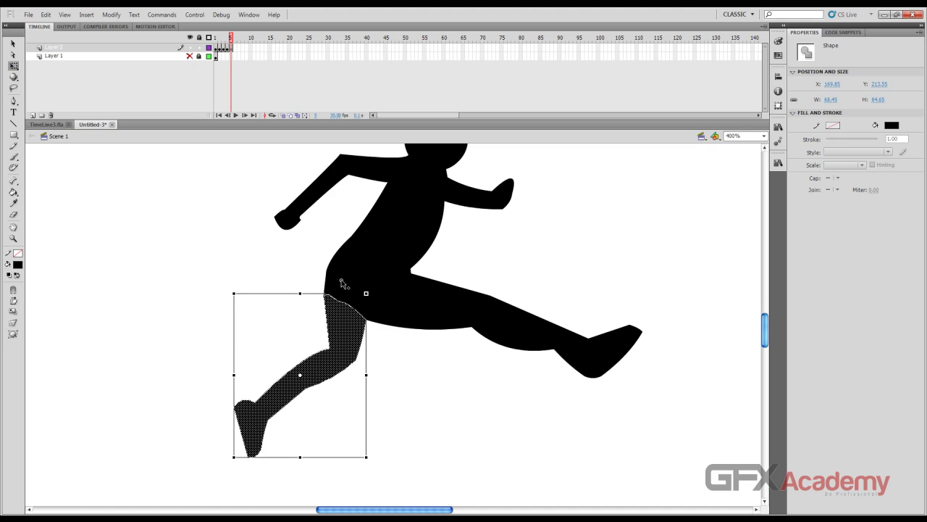
pyautogui.moveTo(328, 297); pyautogui.dragTo(326, 297)
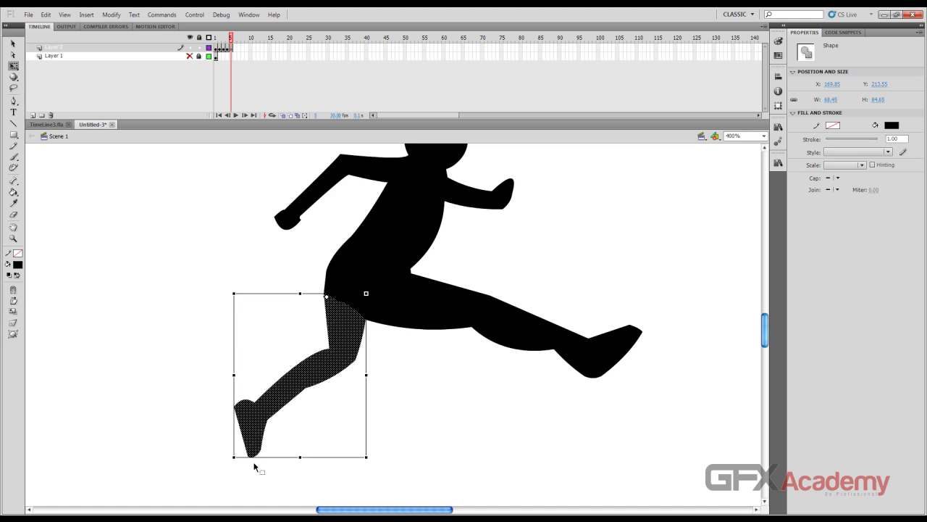
pyautogui.moveTo(231, 458); pyautogui.dragTo(275, 479)
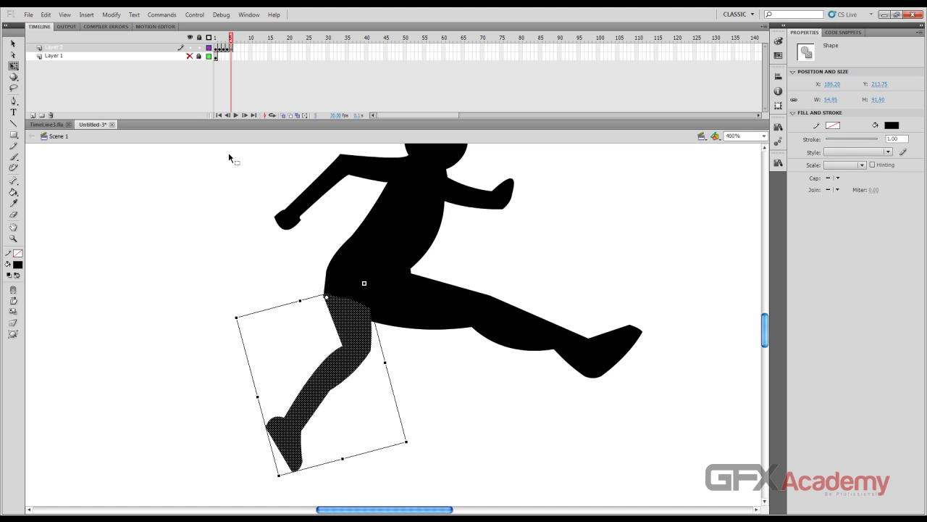
# - Preview the rear leg's movement between the last keyframes, ending on frame 5
pyautogui.click(233, 38)
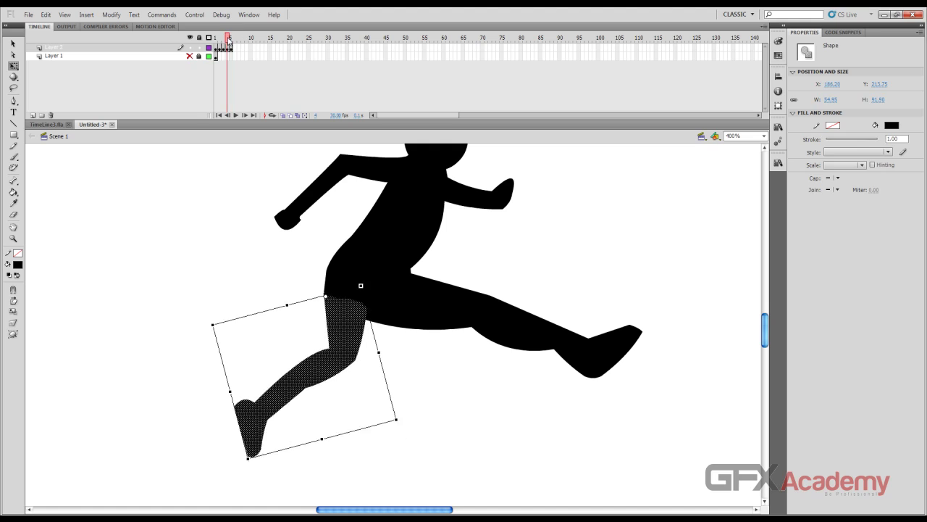
pyautogui.click(235, 115)
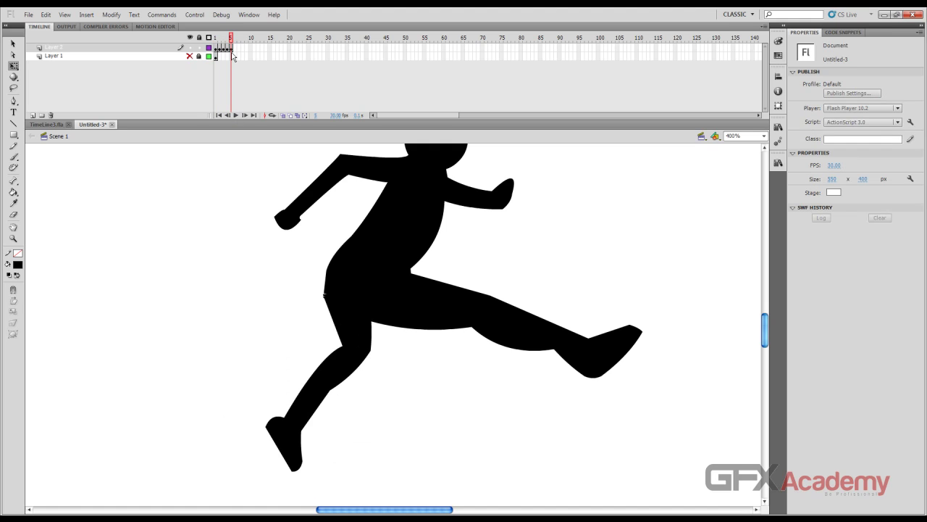
pyautogui.moveTo(230, 37)
pyautogui.mouseDown()
pyautogui.moveTo(221, 37)
pyautogui.moveTo(231, 37)
pyautogui.mouseUp()
# - Delete the jagged slivers at the back of the hip where the rear leg joins the body on frame 5
pyautogui.moveTo(287, 270); pyautogui.dragTo(354, 320)
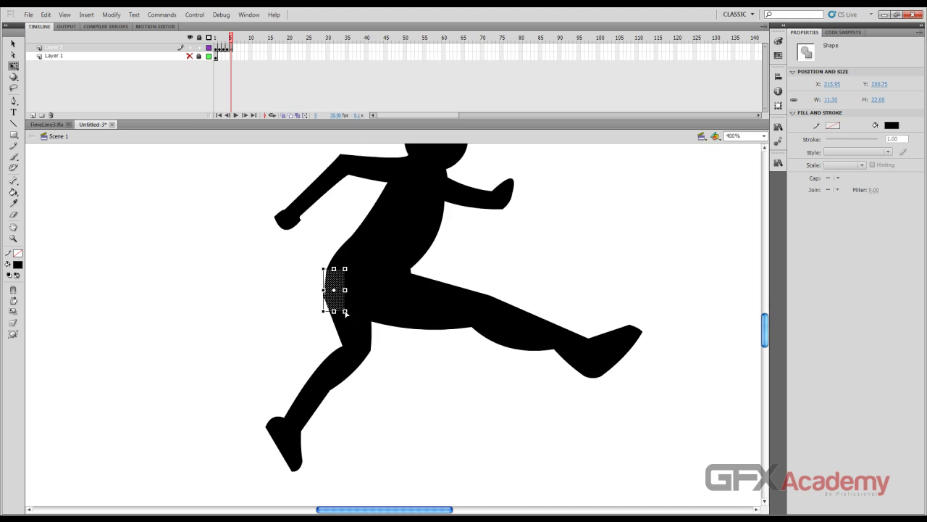
pyautogui.hotkey('ctrl', '=')
pyautogui.hotkey('ctrl', '=')
pyautogui.hotkey('ctrl', '=')
pyautogui.click(305, 332)
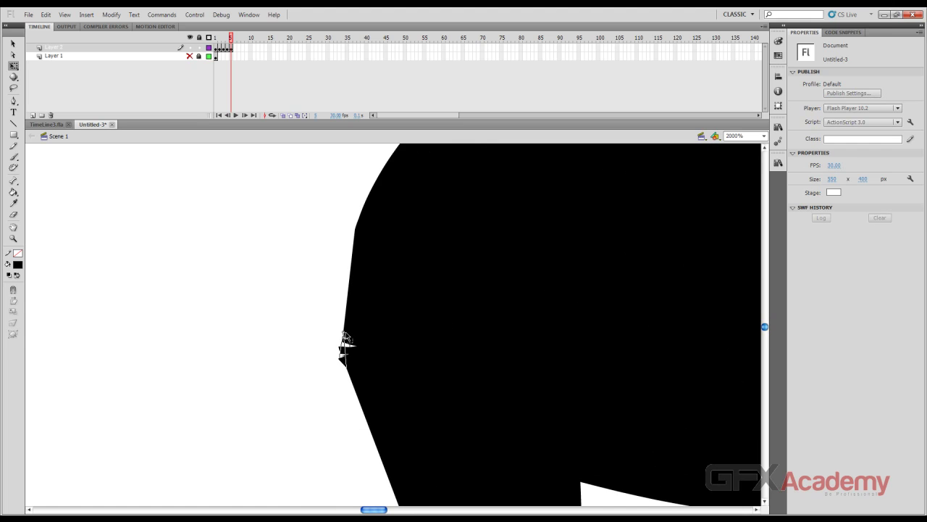
pyautogui.click(348, 354)
pyautogui.click(327, 350)
pyautogui.moveTo(318, 328); pyautogui.dragTo(345, 373)
pyautogui.press('Delete')
pyautogui.hotkey('ctrl', '-')
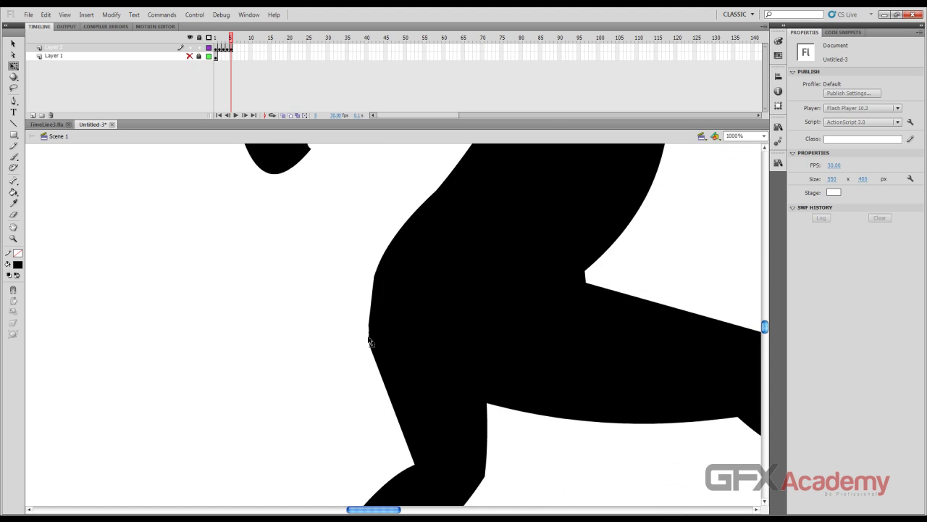
pyautogui.scroll(-3, 318, 330)
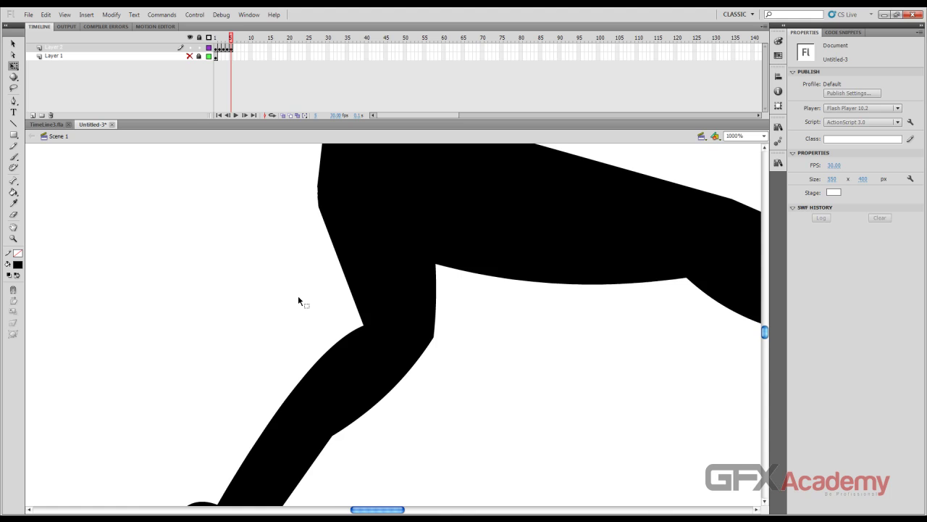
pyautogui.hotkey('ctrl', '-')
# - Scrub back and forth through frames 1 to 5 to check the rear leg's swing
pyautogui.moveTo(229, 37)
pyautogui.mouseDown()
pyautogui.moveTo(222, 40)
pyautogui.moveTo(231, 45)
pyautogui.mouseUp()
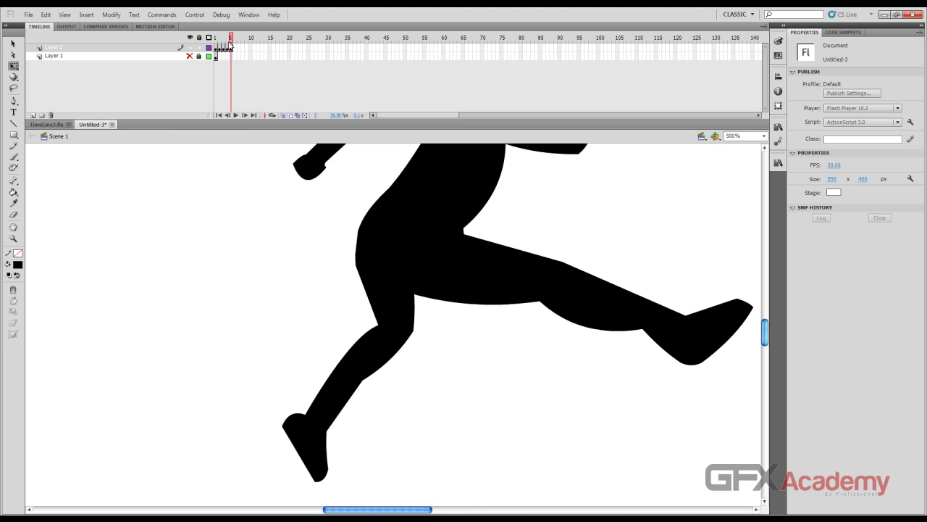
pyautogui.moveTo(230, 44); pyautogui.dragTo(215, 44)
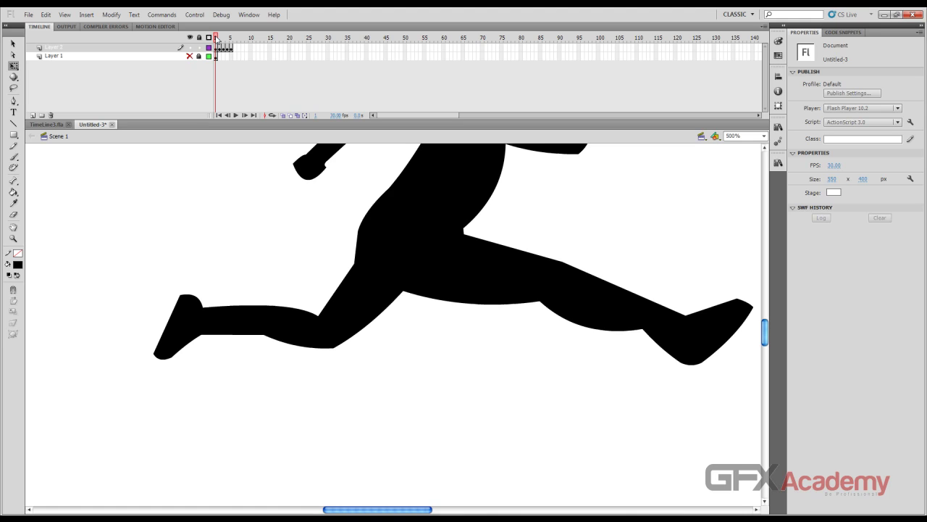
pyautogui.moveTo(216, 40); pyautogui.dragTo(233, 41)
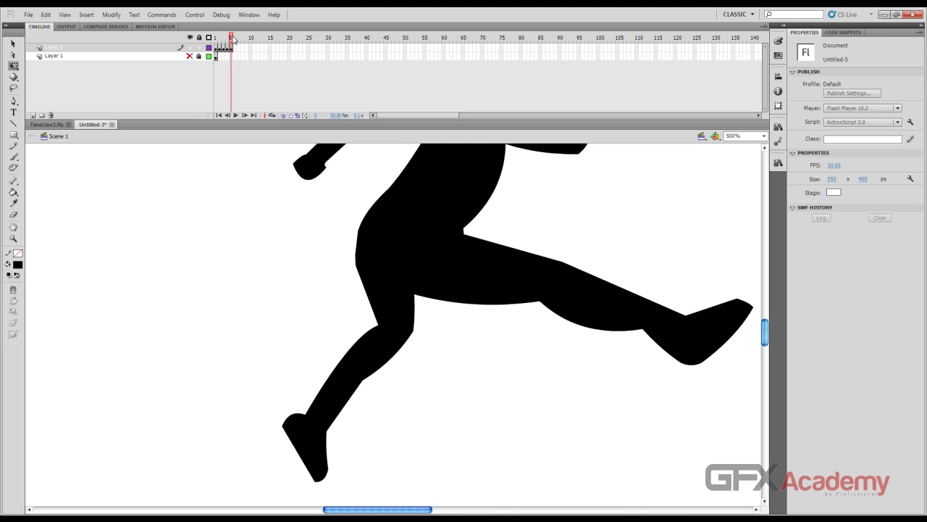
pyautogui.moveTo(232, 40); pyautogui.dragTo(217, 40)
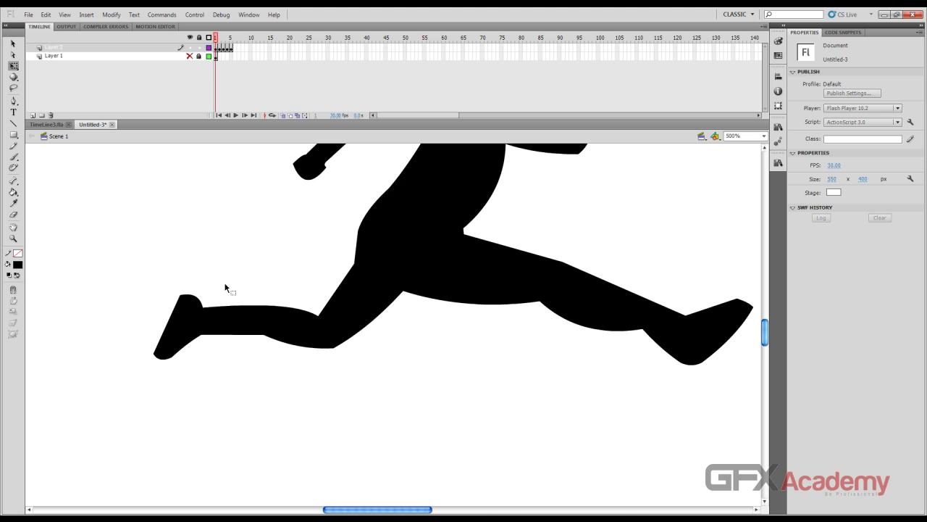
# - Lasso the runner's front leg from hip to foot on frame 1 and copy it
pyautogui.click(221, 321)
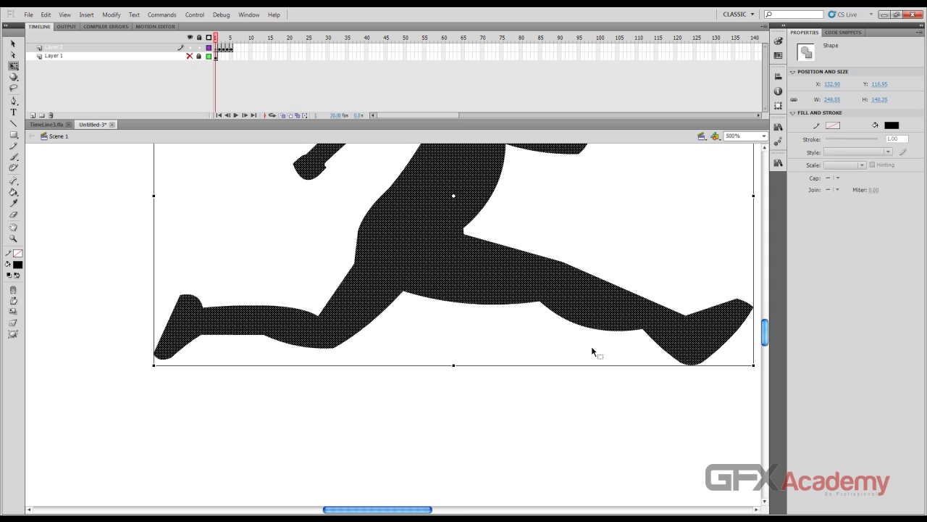
pyautogui.click(235, 266)
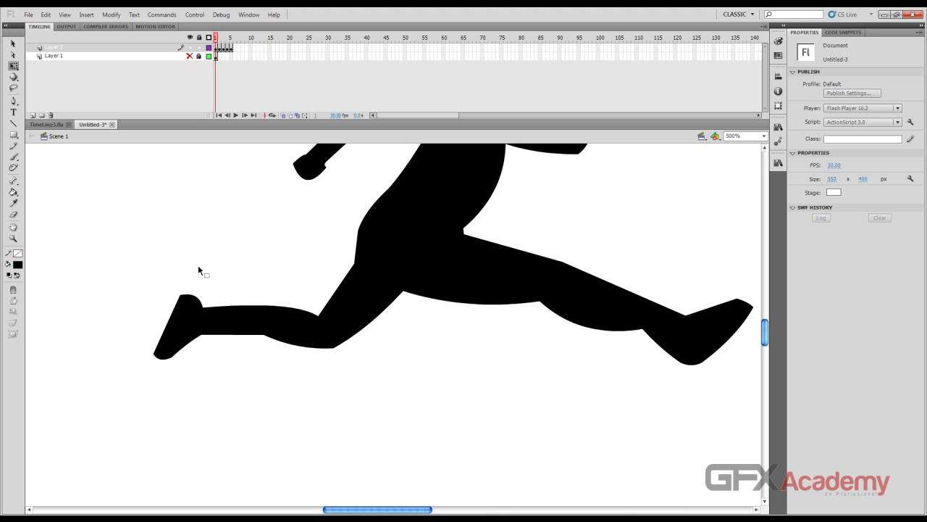
pyautogui.click(467, 282)
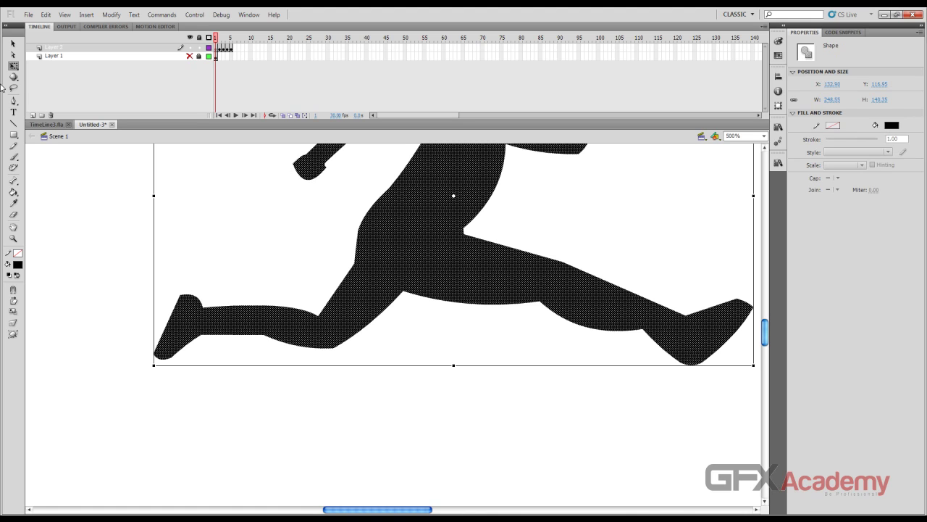
pyautogui.click(13, 66)
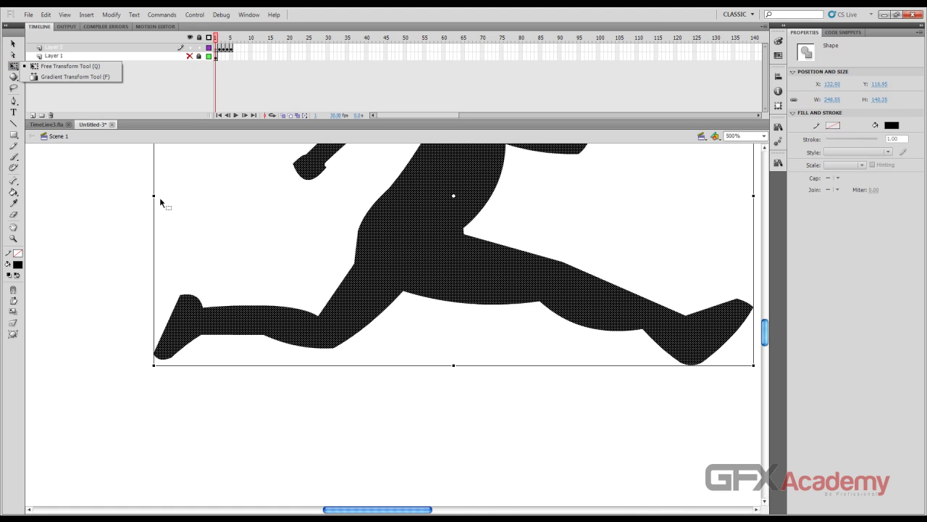
pyautogui.click(14, 88)
pyautogui.moveTo(652, 238)
pyautogui.mouseDown()
pyautogui.moveTo(711, 233)
pyautogui.moveTo(787, 312)
pyautogui.moveTo(727, 371)
pyautogui.moveTo(559, 406)
pyautogui.moveTo(482, 372)
pyautogui.moveTo(407, 293)
pyautogui.moveTo(461, 234)
pyautogui.moveTo(502, 218)
pyautogui.moveTo(619, 215)
pyautogui.moveTo(655, 236)
pyautogui.mouseUp()
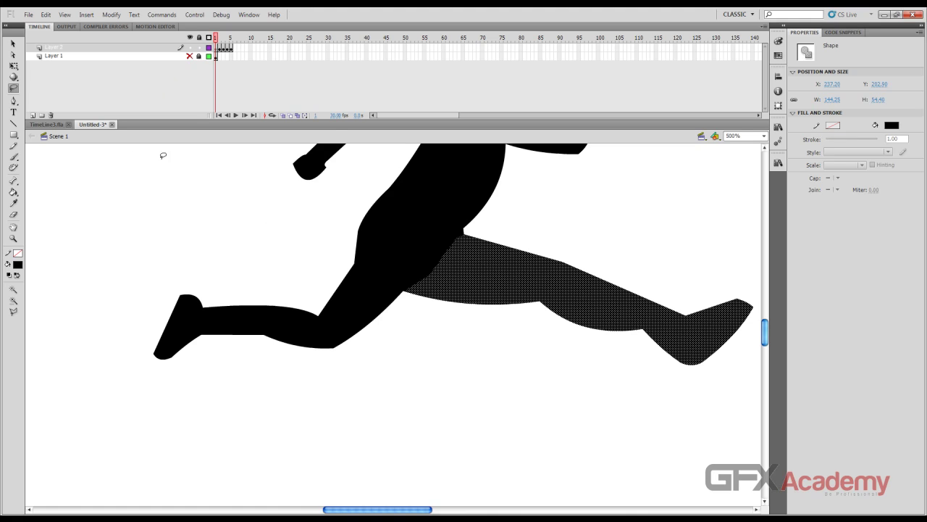
pyautogui.press('v')
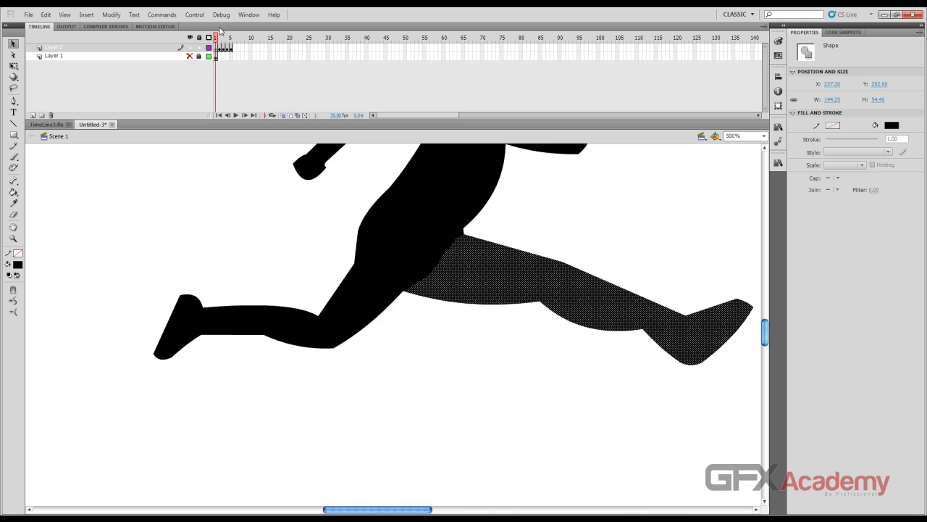
# - Insert a keyframe at frame 13 on Layer 2 and delete the lassoed rear leg below the hip
pyautogui.moveTo(216, 38); pyautogui.dragTo(233, 40)
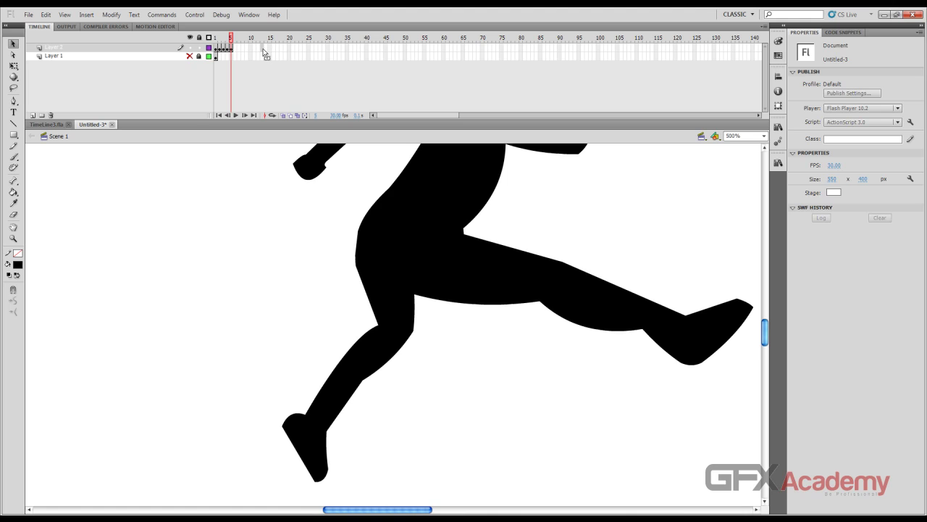
pyautogui.click(263, 48)
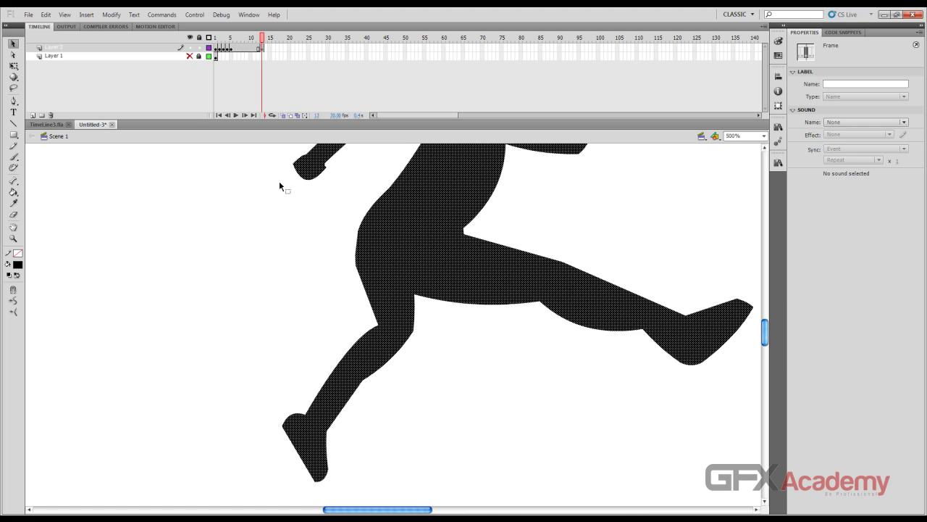
pyautogui.click(13, 87)
pyautogui.moveTo(210, 345)
pyautogui.mouseDown()
pyautogui.moveTo(220, 399)
pyautogui.moveTo(465, 384)
pyautogui.moveTo(429, 304)
pyautogui.moveTo(355, 262)
pyautogui.moveTo(321, 263)
pyautogui.moveTo(275, 284)
pyautogui.moveTo(212, 346)
pyautogui.mouseUp()
pyautogui.press('Delete')
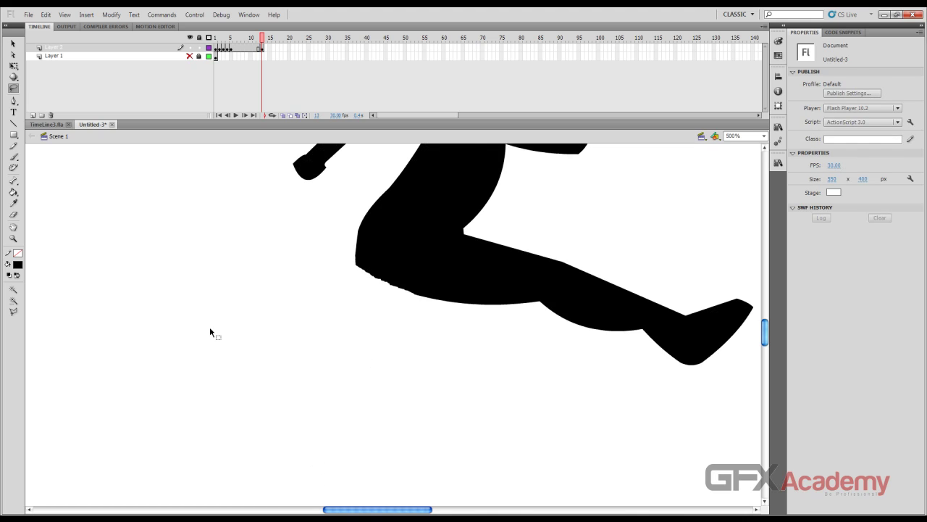
# - Paste the copied front leg in place on frame 13, then move and rotate it down from the hip as the rear leg
pyautogui.hotkey('ctrl', 'z')
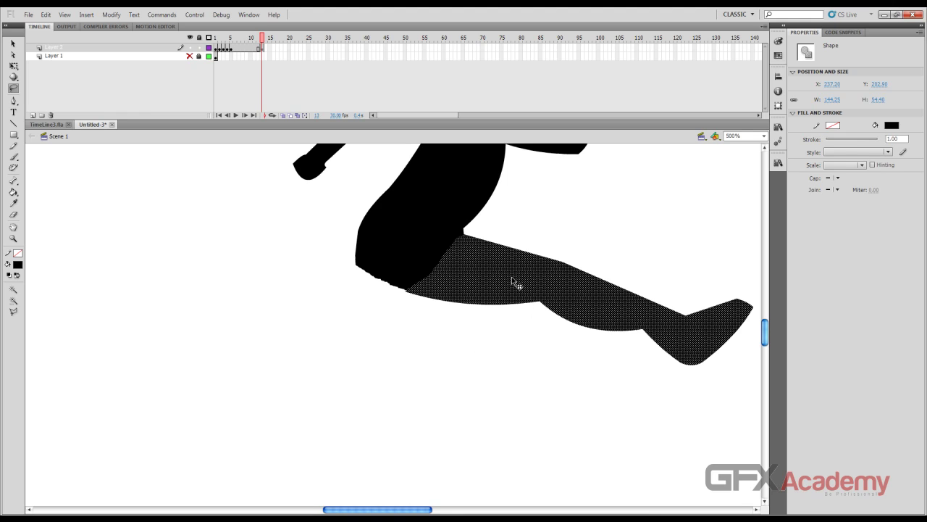
pyautogui.moveTo(512, 277); pyautogui.dragTo(437, 338)
pyautogui.press('q')
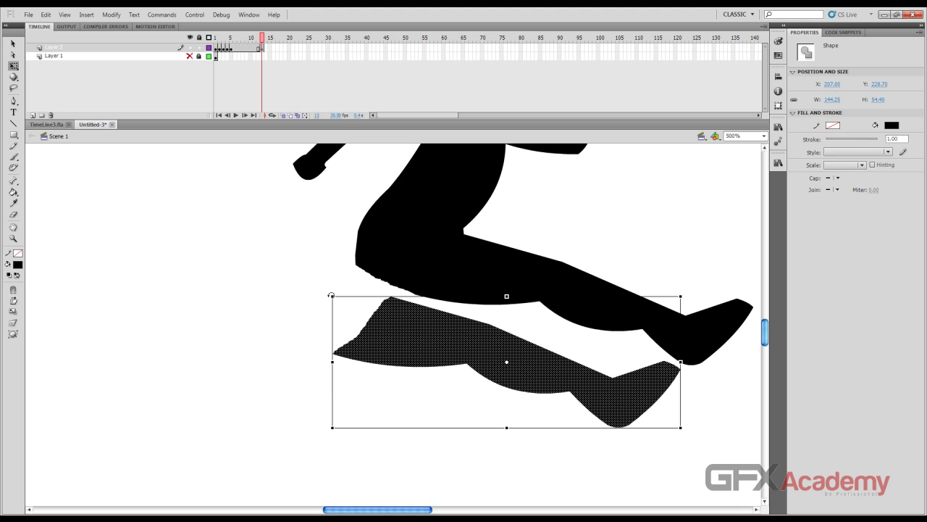
pyautogui.moveTo(331, 295); pyautogui.dragTo(419, 308)
pyautogui.scroll(-3, 296, 335)
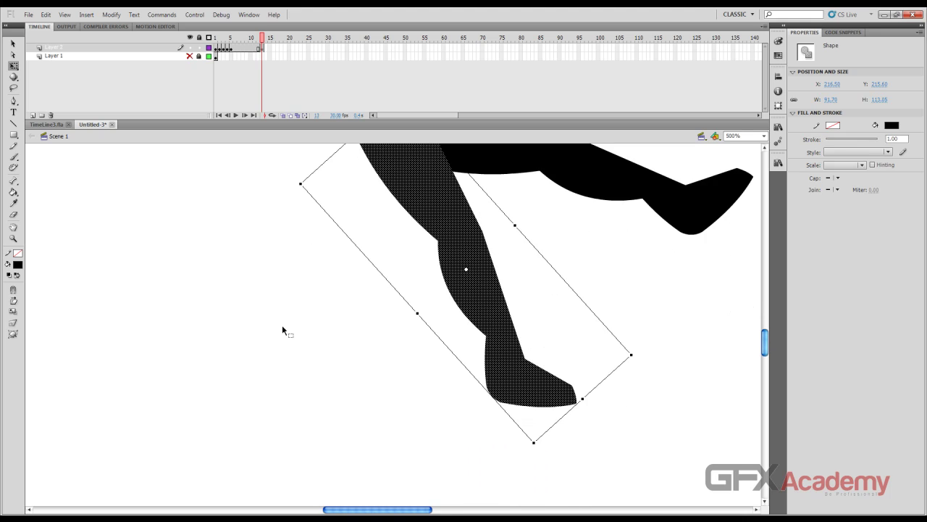
pyautogui.scroll(2, 282, 329)
# - Scrub between frames 13 and 1 and on to frame 8 to compare the rear leg's poses
pyautogui.moveTo(262, 37)
pyautogui.mouseDown()
pyautogui.moveTo(207, 41)
pyautogui.moveTo(264, 40)
pyautogui.mouseUp()
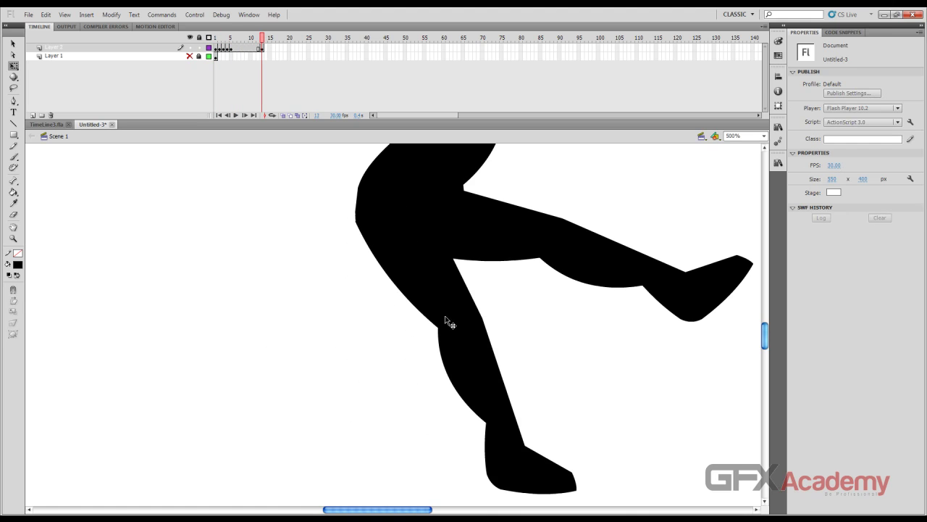
pyautogui.moveTo(262, 41); pyautogui.dragTo(218, 42)
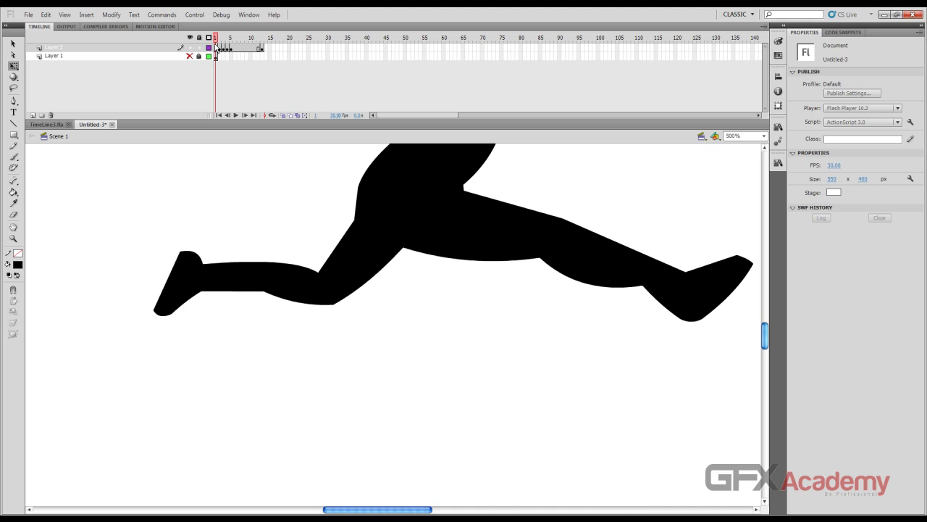
pyautogui.click(216, 56)
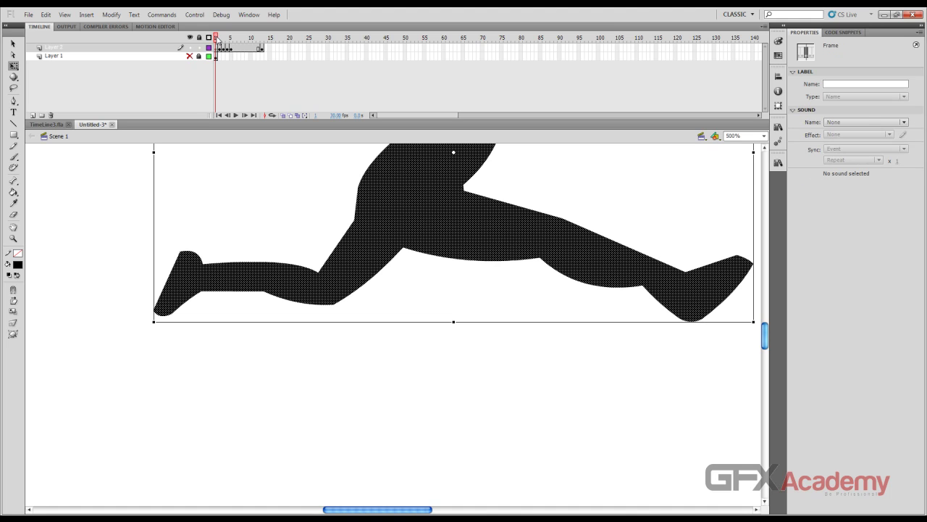
pyautogui.moveTo(217, 41); pyautogui.dragTo(244, 41)
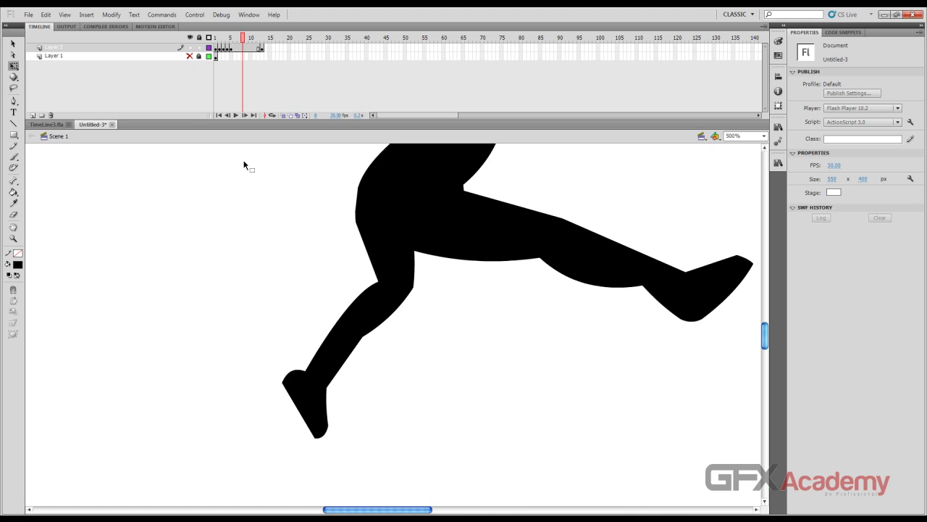
# - Draw a tall black rectangle about 16 by 90 px beside the runner on frame 8 and cut it from Layer 2
pyautogui.scroll(-3, 225, 166)
pyautogui.click(13, 134)
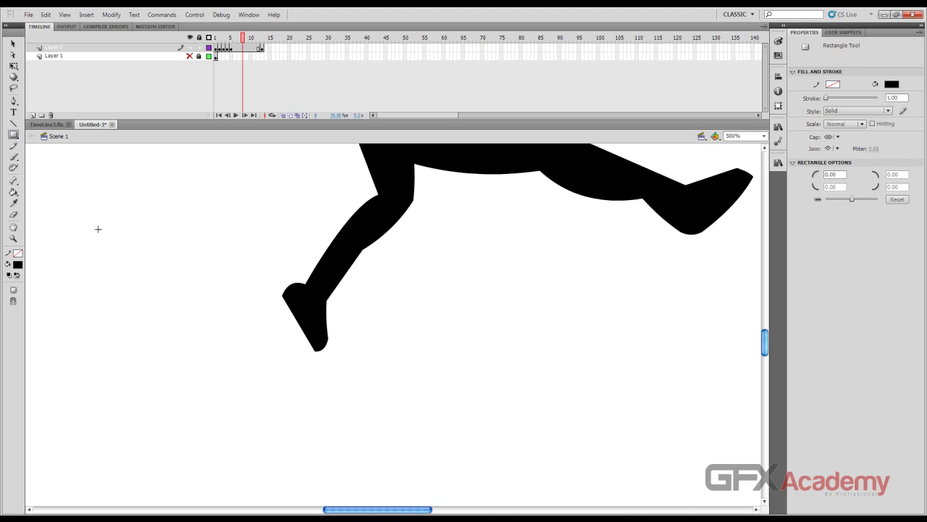
pyautogui.moveTo(113, 229)
pyautogui.mouseDown()
pyautogui.moveTo(139, 418)
pyautogui.moveTo(150, 446)
pyautogui.mouseUp()
pyautogui.click(14, 45)
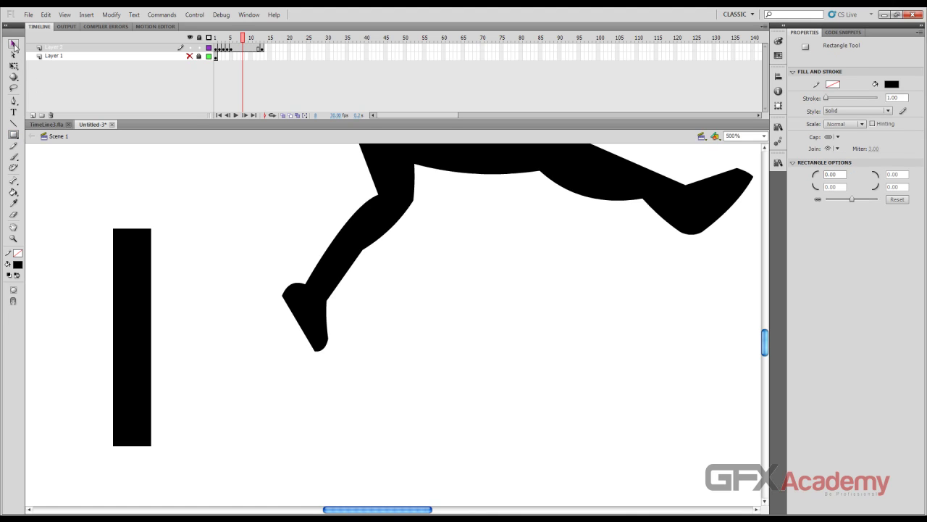
pyautogui.moveTo(124, 280); pyautogui.dragTo(528, 302)
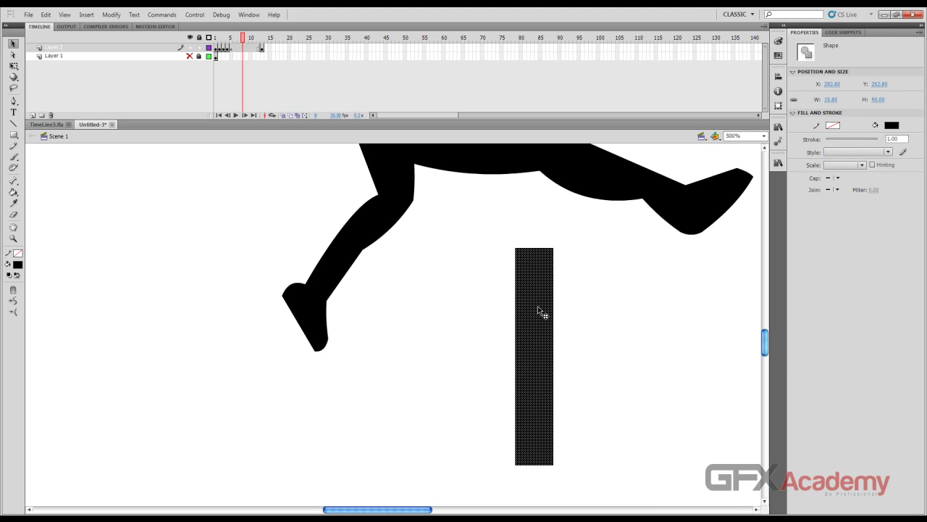
pyautogui.press('Delete')
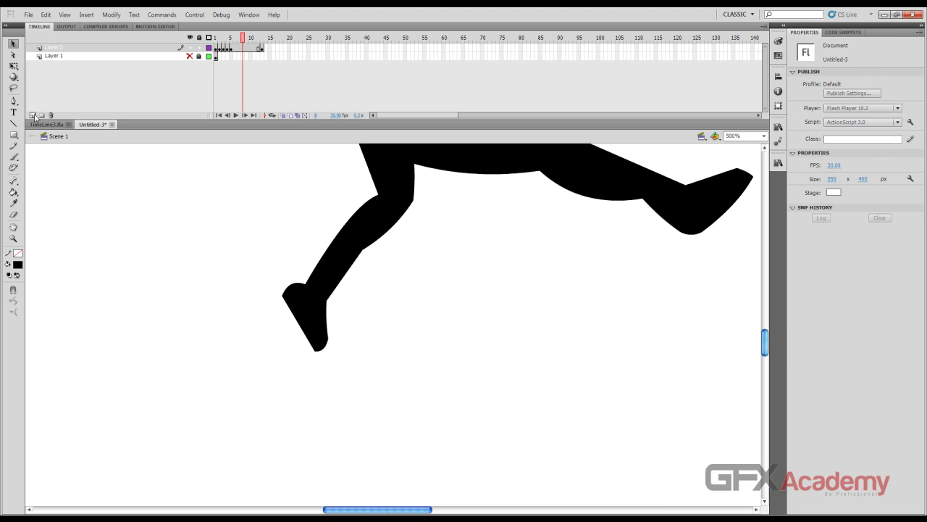
# - Add a new layer above the runner, hide and lock Layer 2, and paste the rectangle in place
pyautogui.click(32, 116)
pyautogui.click(190, 56)
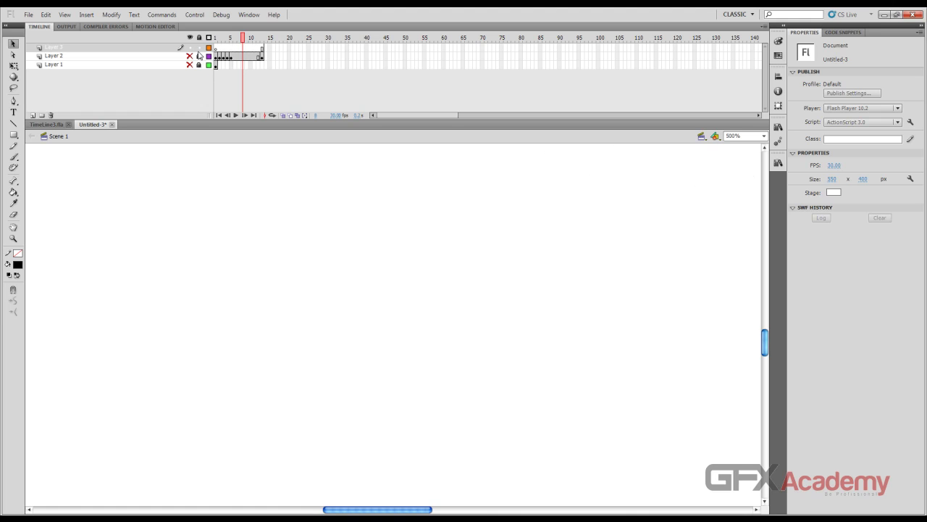
pyautogui.hotkey('ctrl', 'shift', 'v')
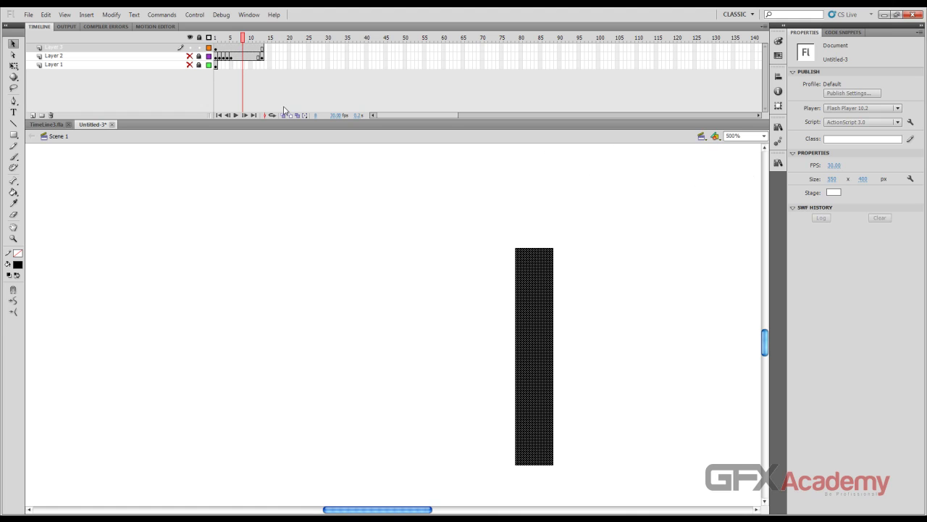
# - Centre the rectangle horizontally and vertically on the stage
pyautogui.moveTo(527, 296); pyautogui.dragTo(410, 257)
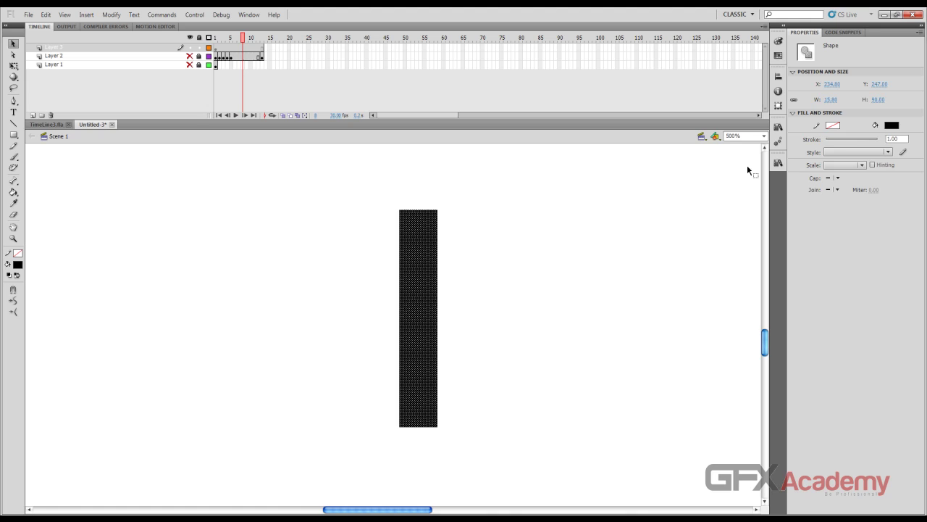
pyautogui.click(778, 76)
pyautogui.click(743, 97)
pyautogui.click(743, 97)
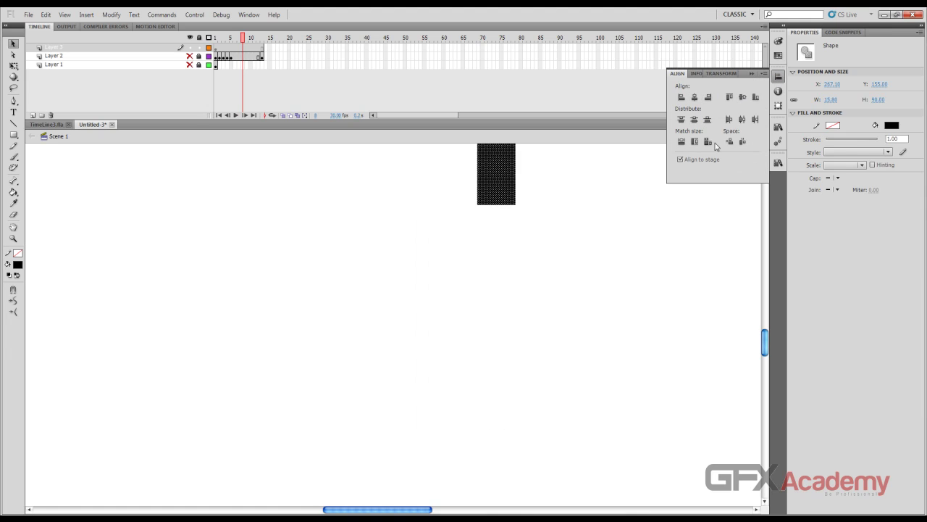
pyautogui.click(633, 186)
pyautogui.scroll(3, 627, 210)
pyautogui.hotkey('ctrl', '-')
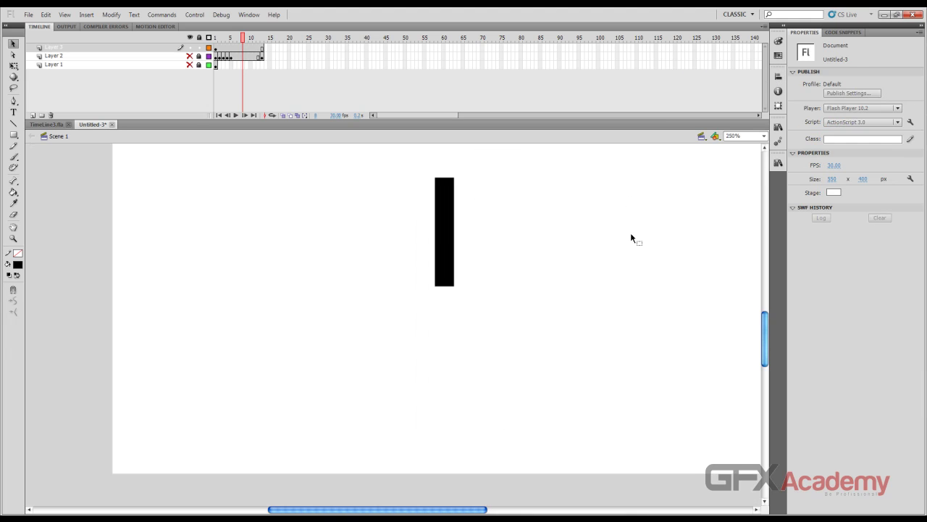
pyautogui.moveTo(549, 220); pyautogui.dragTo(446, 264)
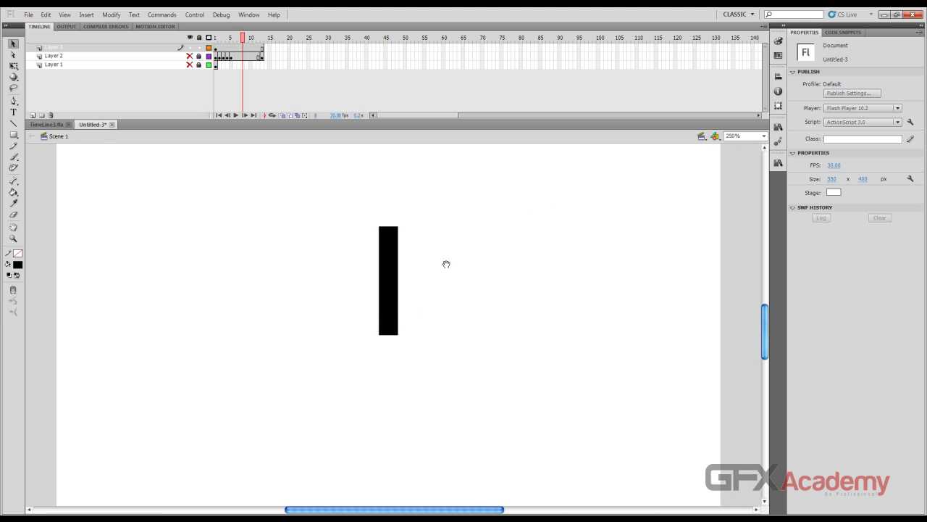
pyautogui.click(384, 282)
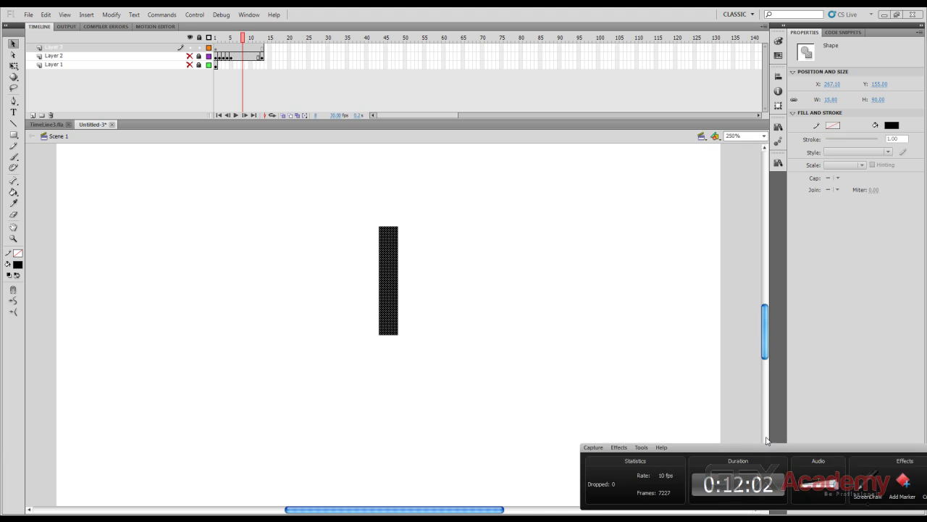
pyautogui.moveTo(766, 440); pyautogui.dragTo(707, 428)
pyautogui.moveTo(900, 450); pyautogui.dragTo(836, 454)
pyautogui.click(878, 464)
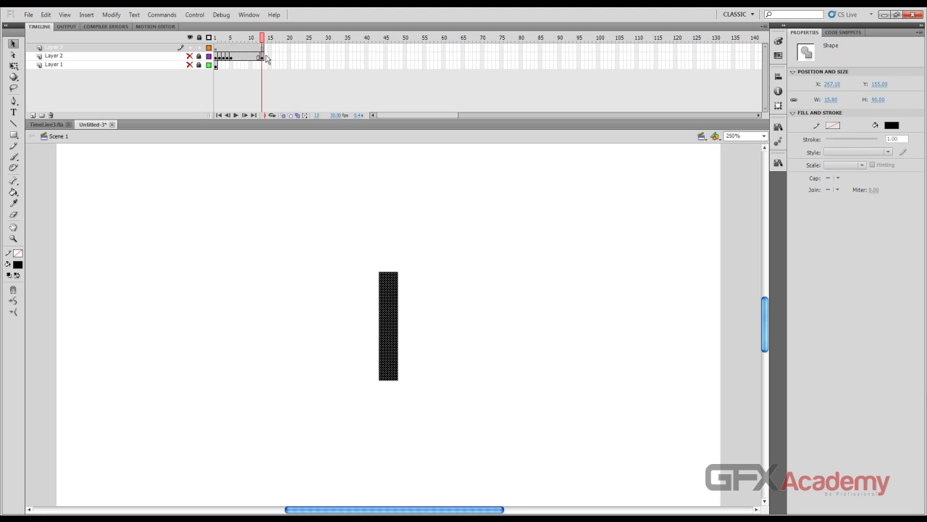
# - Scrub through the rectangle's frames from frame 1 and insert a keyframe at frame 13 on Layer 3
pyautogui.click(215, 37)
pyautogui.click(218, 55)
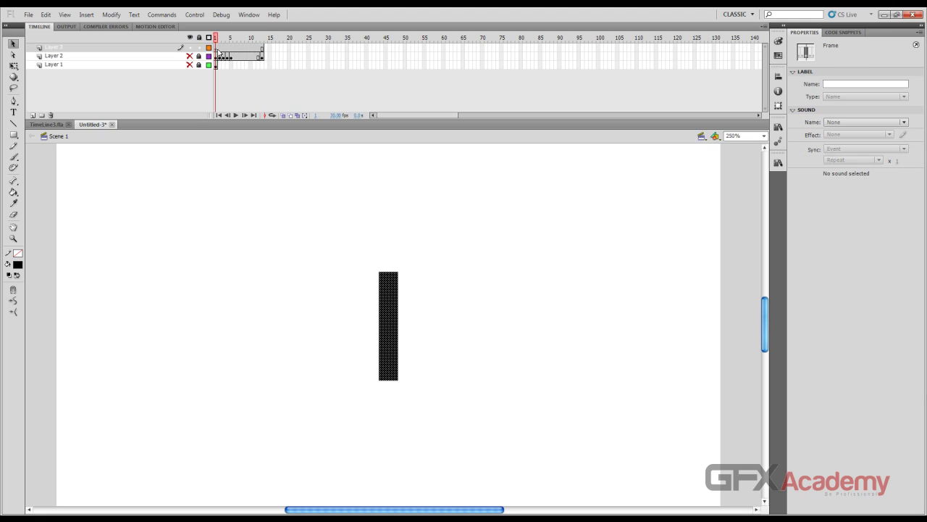
pyautogui.moveTo(215, 42); pyautogui.dragTo(259, 43)
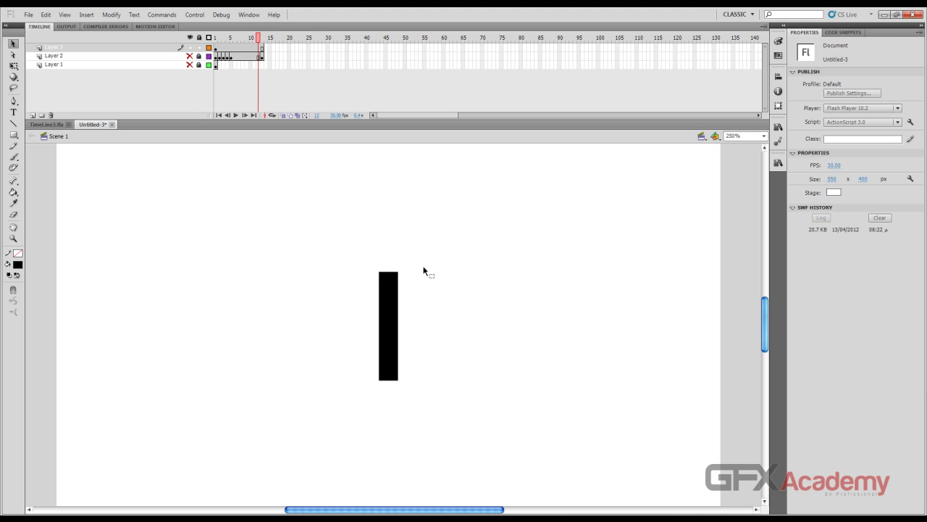
pyautogui.click(264, 56)
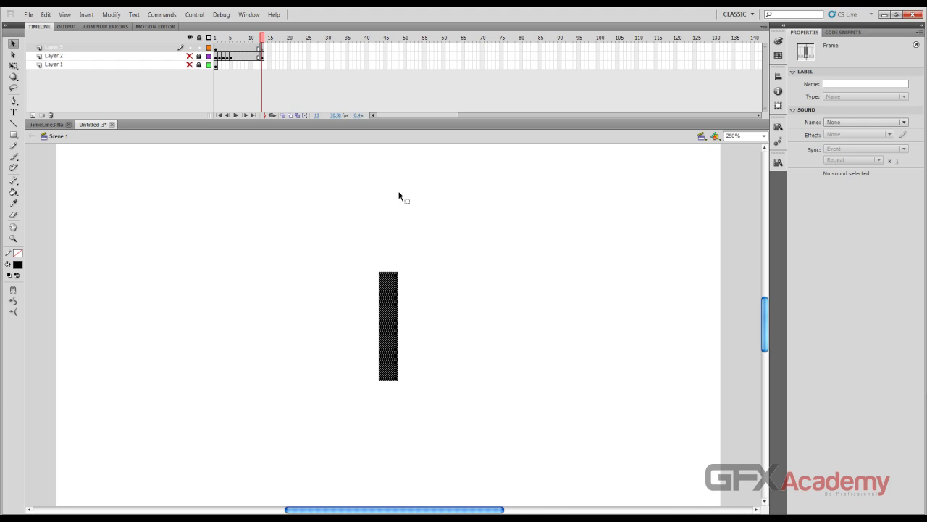
# - Turn on snapping for Free Transform and rotate the rectangle on frame 13 half a turn about its centre
pyautogui.press('q')
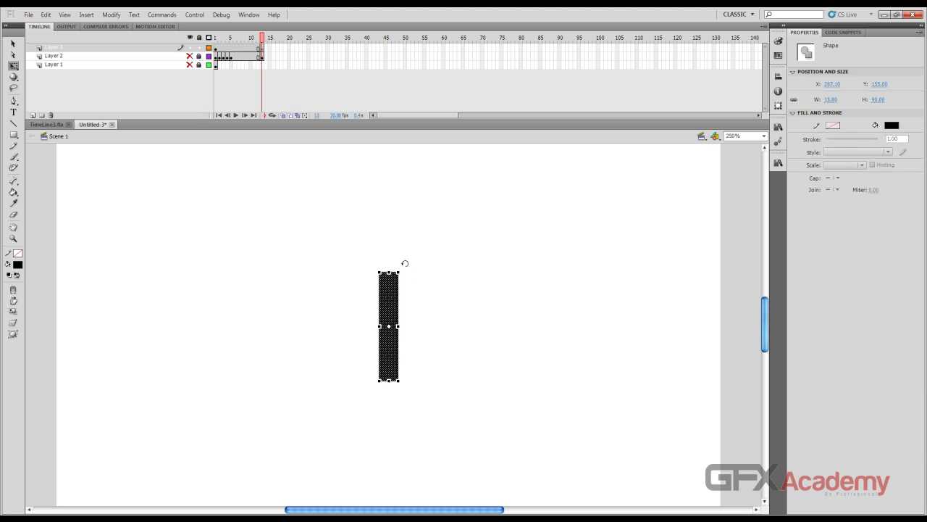
pyautogui.moveTo(404, 265); pyautogui.dragTo(389, 368)
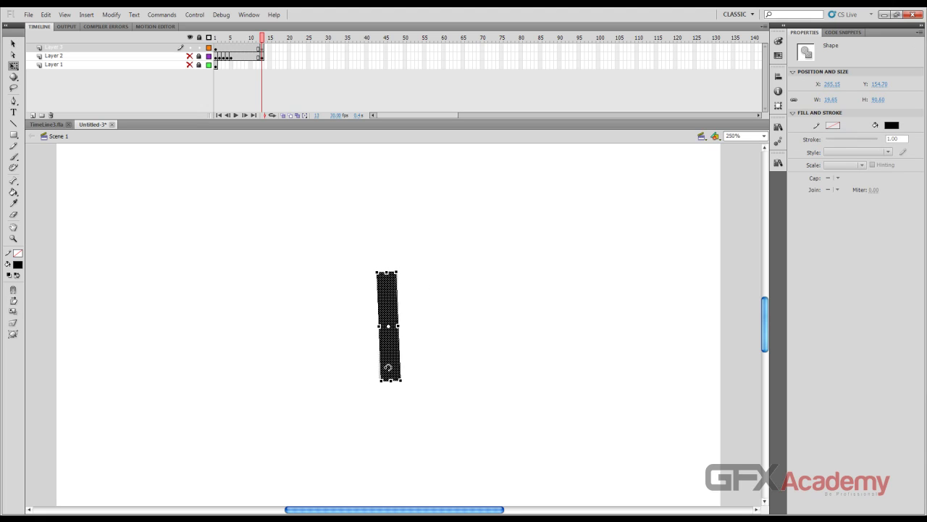
pyautogui.hotkey('ctrl', 'z')
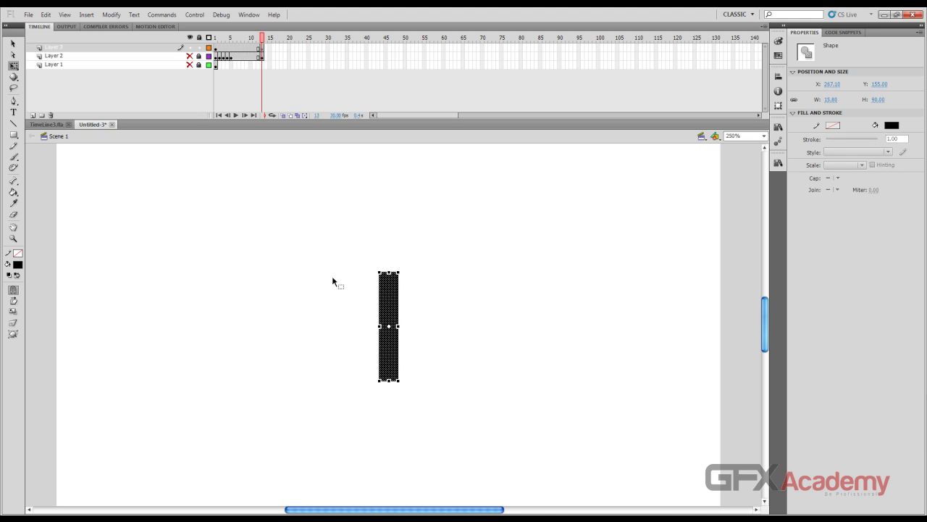
pyautogui.moveTo(409, 265); pyautogui.dragTo(392, 370)
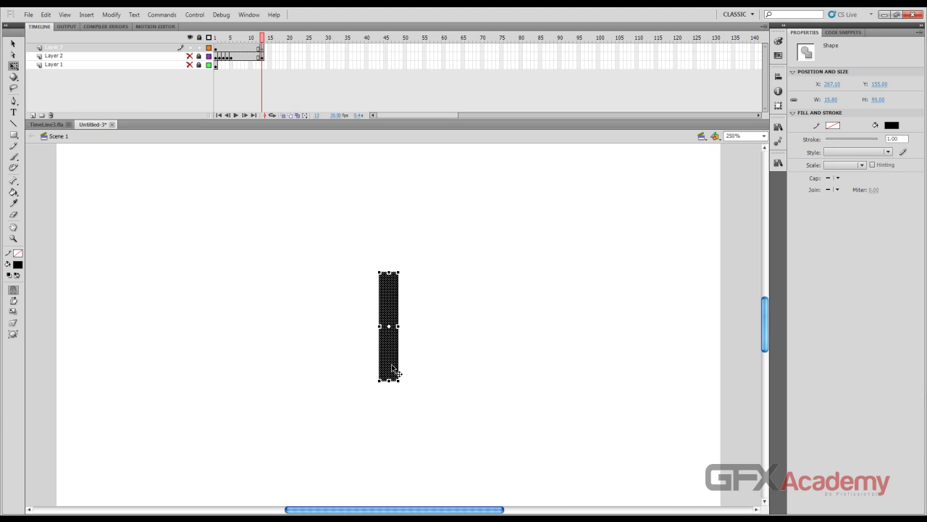
# - Insert a keyframe at frame 7 on Layer 3 and rotate its rectangle 90 degrees to lie horizontally
pyautogui.click(239, 51)
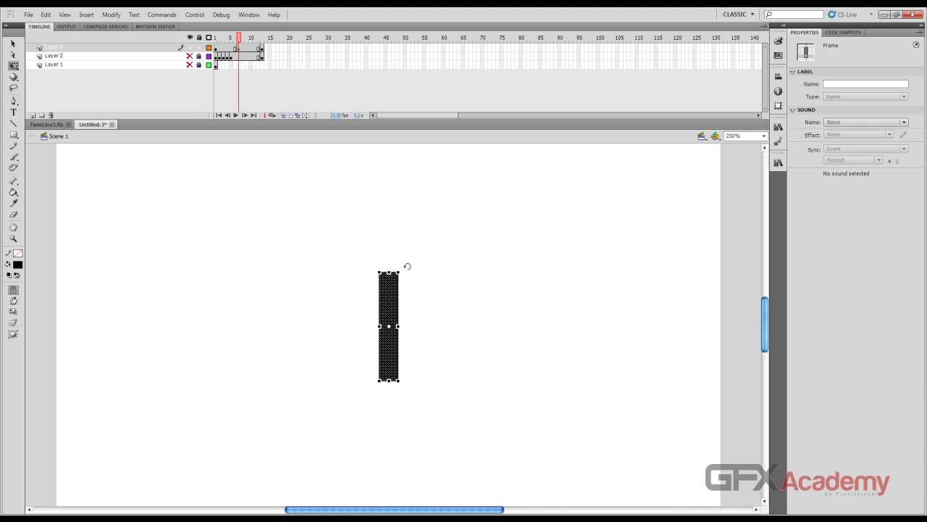
pyautogui.moveTo(405, 266); pyautogui.dragTo(452, 336)
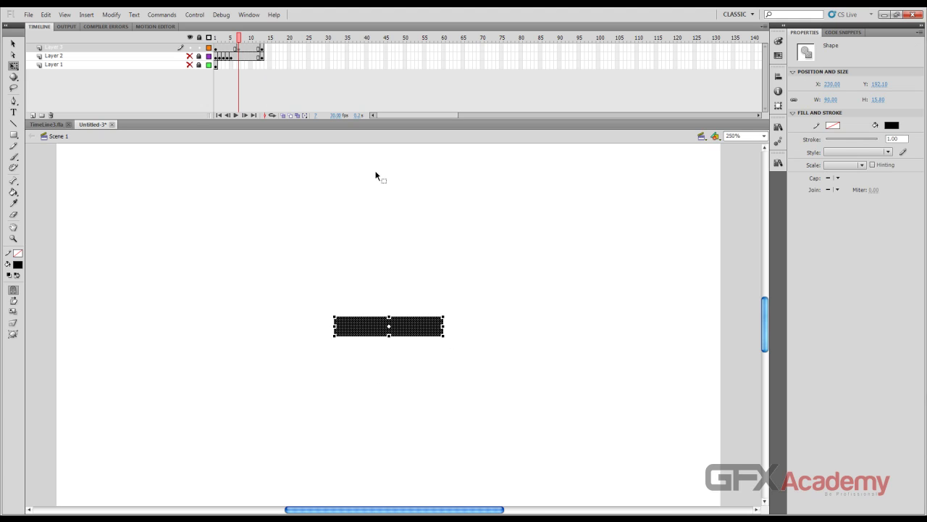
pyautogui.click(263, 49)
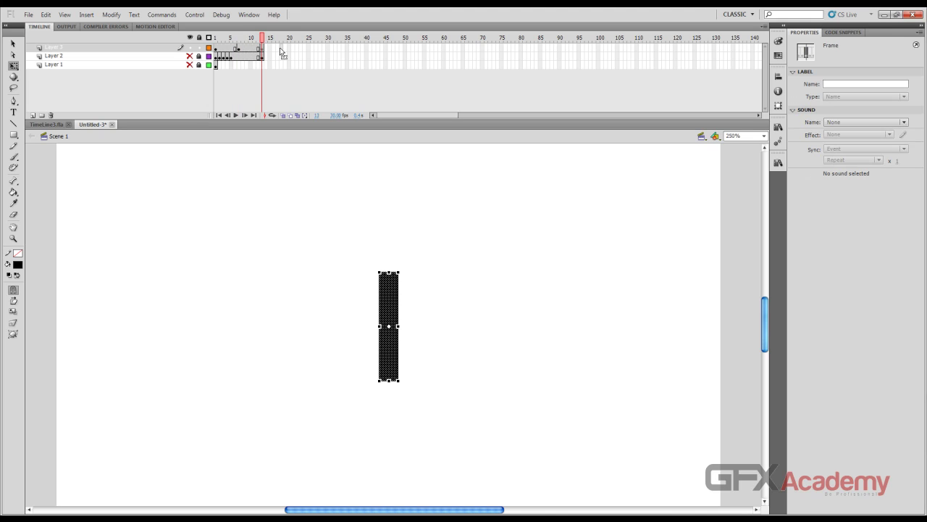
# - Replace the frame 13 keyframe with one at frame 20, and put the horizontal rectangle's keyframe at frame 8 on Layer 3
pyautogui.click(288, 49)
pyautogui.press('F6')
pyautogui.click(239, 48)
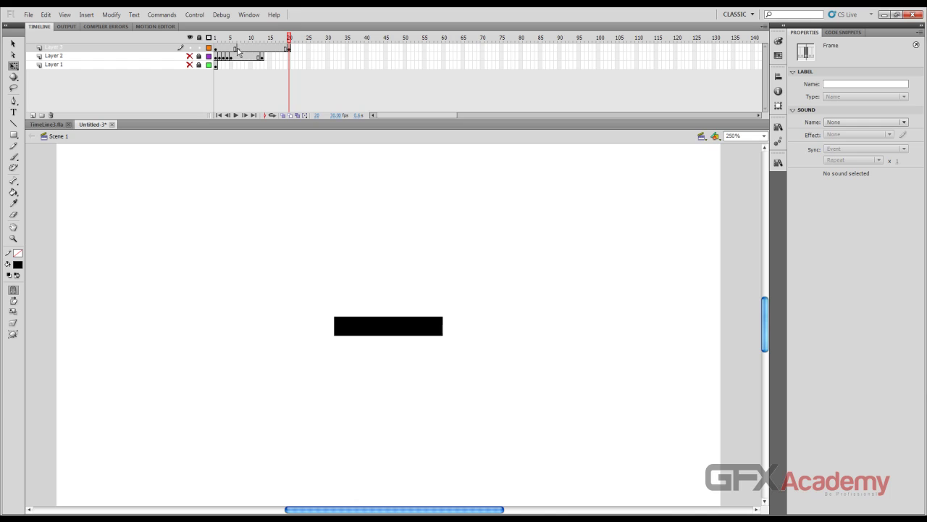
pyautogui.press('F6')
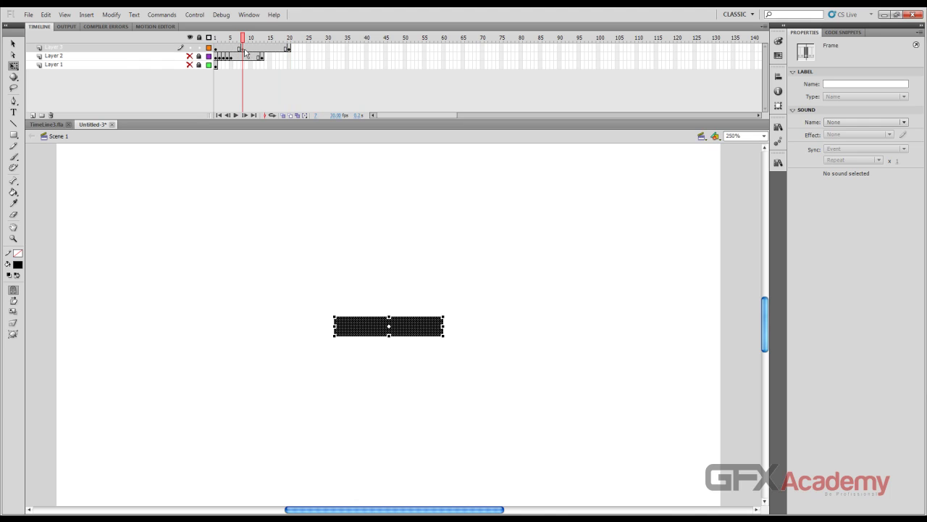
# - Insert a keyframe at frame 14 on Layer 3 and rotate its rectangle 90 degrees to stand vertically
pyautogui.click(267, 49)
pyautogui.moveTo(451, 311); pyautogui.dragTo(326, 336)
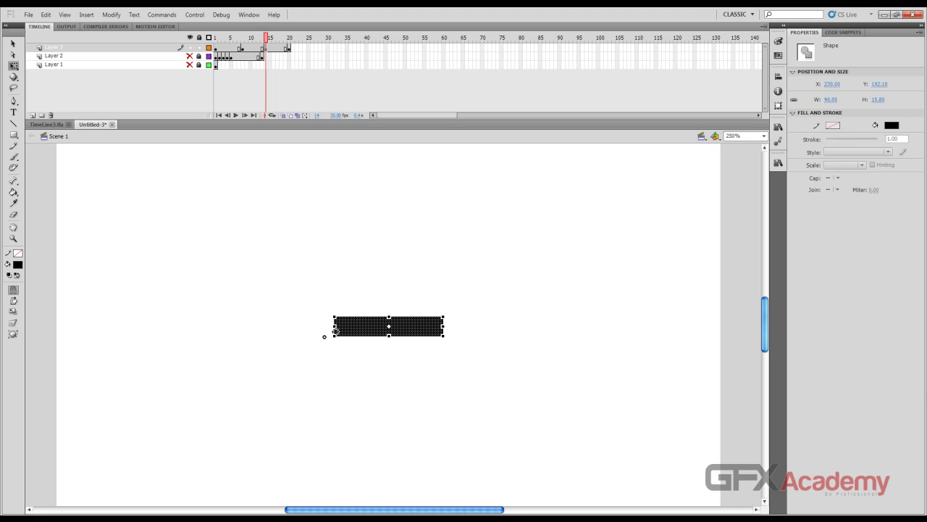
pyautogui.moveTo(266, 37)
pyautogui.mouseDown()
pyautogui.moveTo(218, 41)
pyautogui.moveTo(287, 45)
pyautogui.moveTo(240, 42)
pyautogui.moveTo(268, 45)
pyautogui.mouseUp()
pyautogui.click(284, 49)
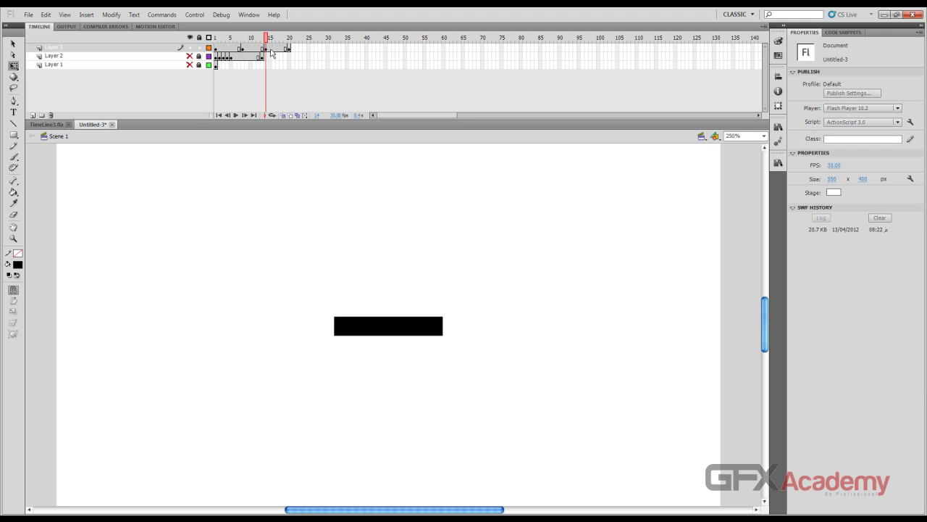
pyautogui.click(266, 48)
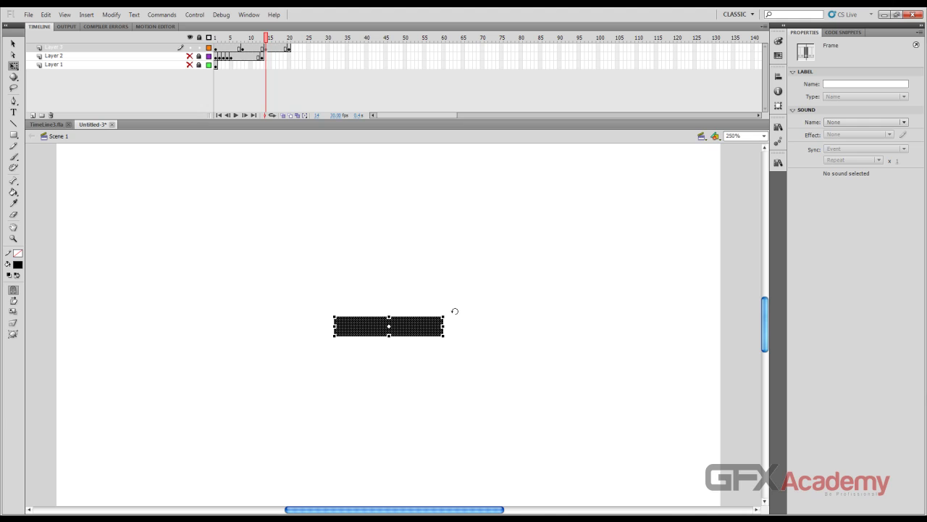
pyautogui.moveTo(454, 311); pyautogui.dragTo(374, 260)
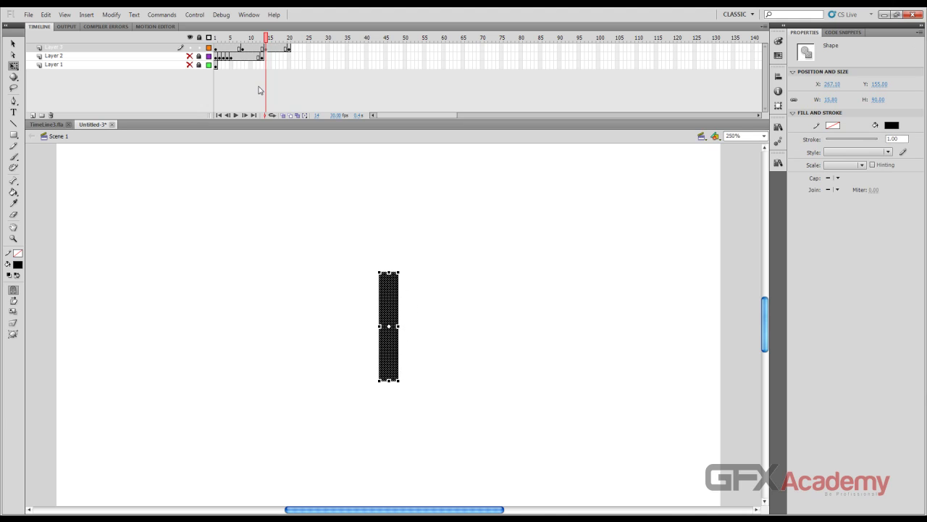
# - Rotate the rectangle on the frame 20 keyframe by 90 degrees to lie horizontally, and deselect it
pyautogui.moveTo(275, 38); pyautogui.dragTo(289, 40)
pyautogui.click(378, 217)
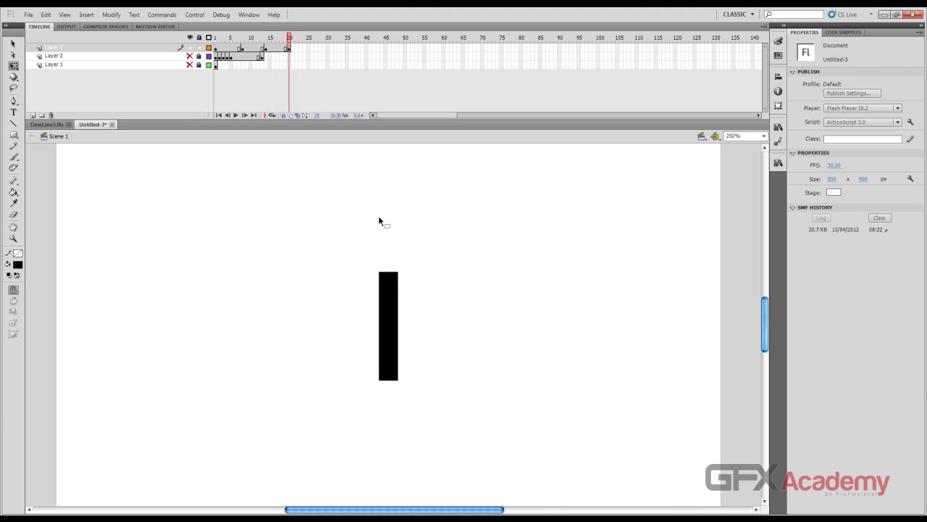
pyautogui.click(395, 294)
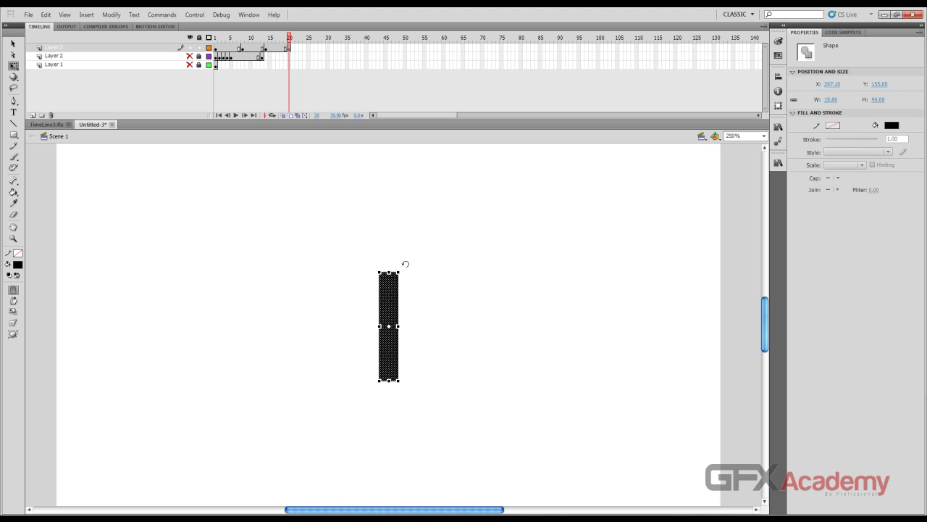
pyautogui.moveTo(405, 264); pyautogui.dragTo(348, 310)
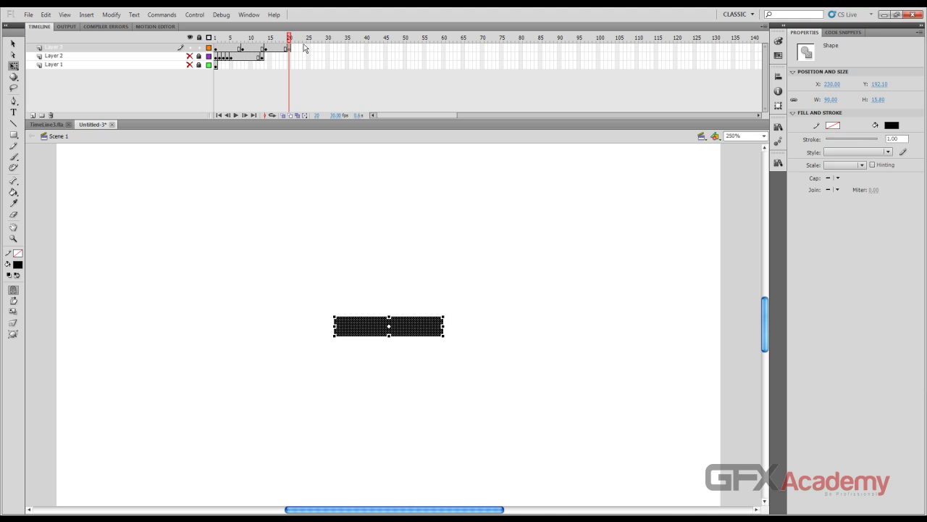
pyautogui.hotkey('ctrl', 'shift', 'a')
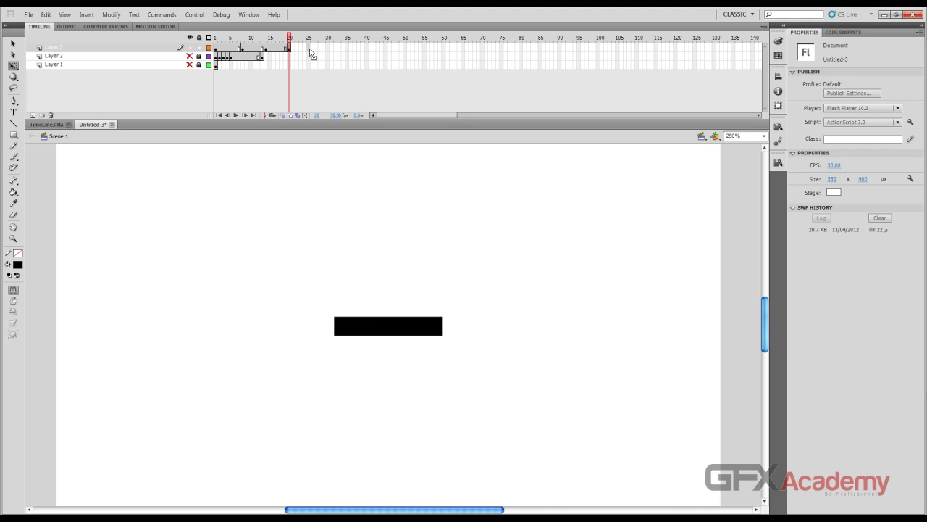
# - Extend Layer 3's last pose to frame 25 and scrub back through the rotation to frame 5
pyautogui.click(309, 48)
pyautogui.press('F6')
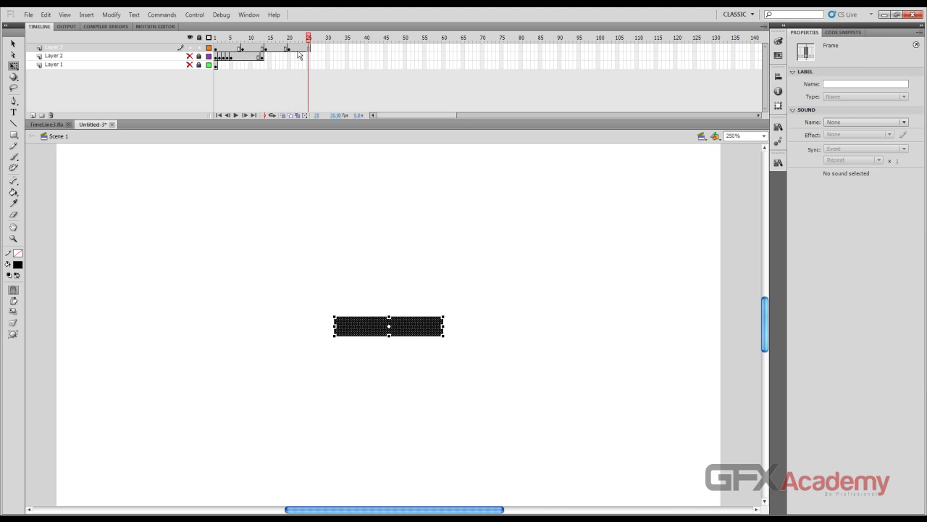
pyautogui.moveTo(310, 45); pyautogui.dragTo(231, 47)
# - Delete Layer 1 and Layer 2 so only the rectangle's layer is left
pyautogui.click(174, 65)
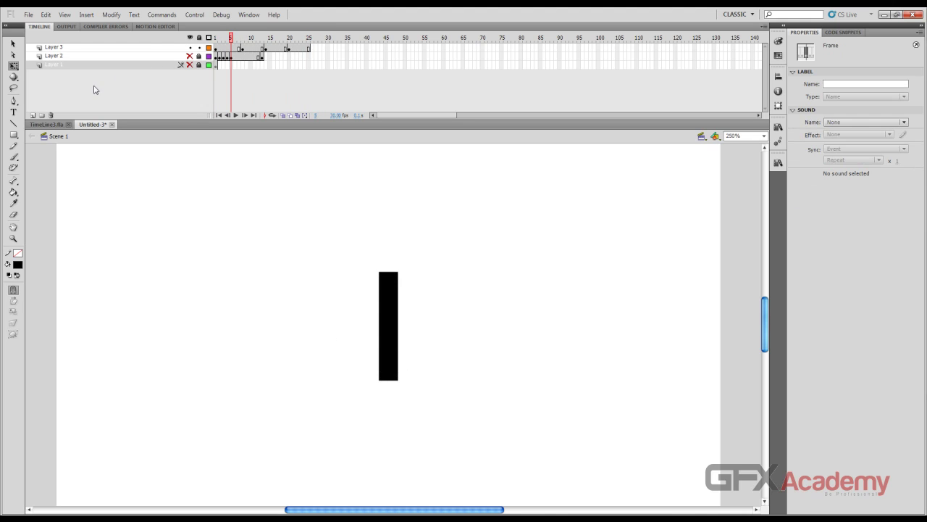
pyautogui.click(51, 116)
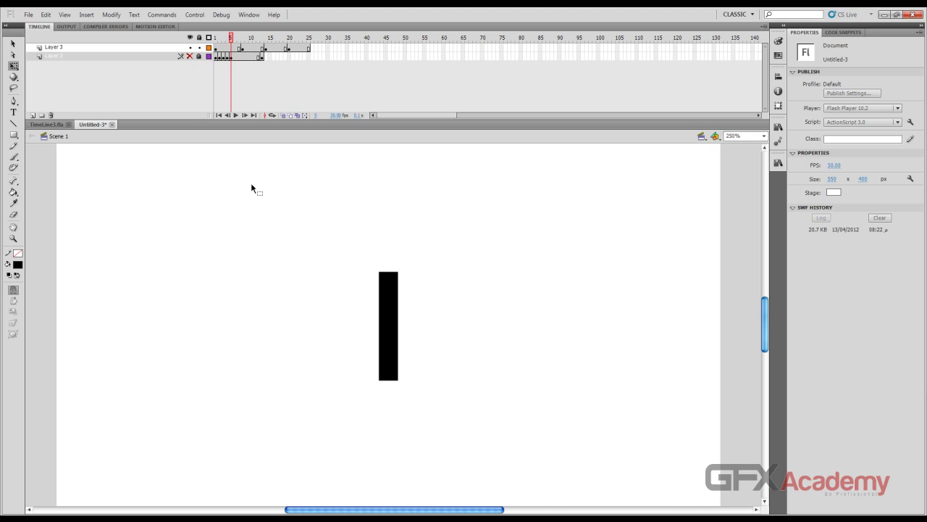
pyautogui.click(159, 48)
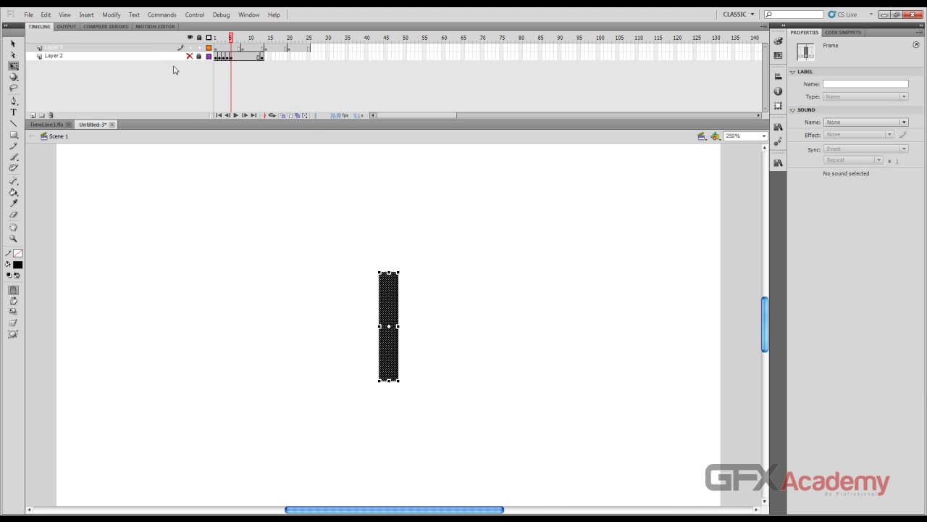
pyautogui.click(155, 62)
pyautogui.click(51, 116)
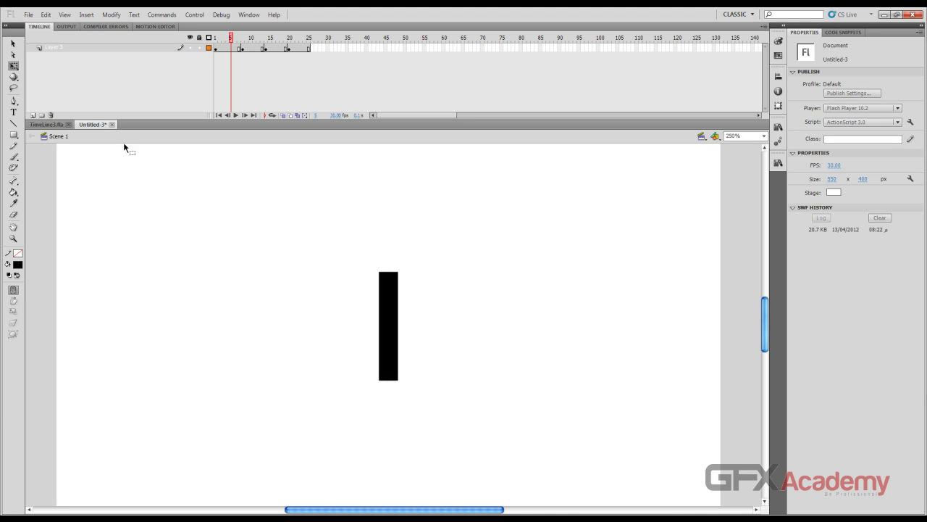
# - Test the movie to view the rotating rectangle, and close the preview
pyautogui.hotkey('ctrl', 'Return')
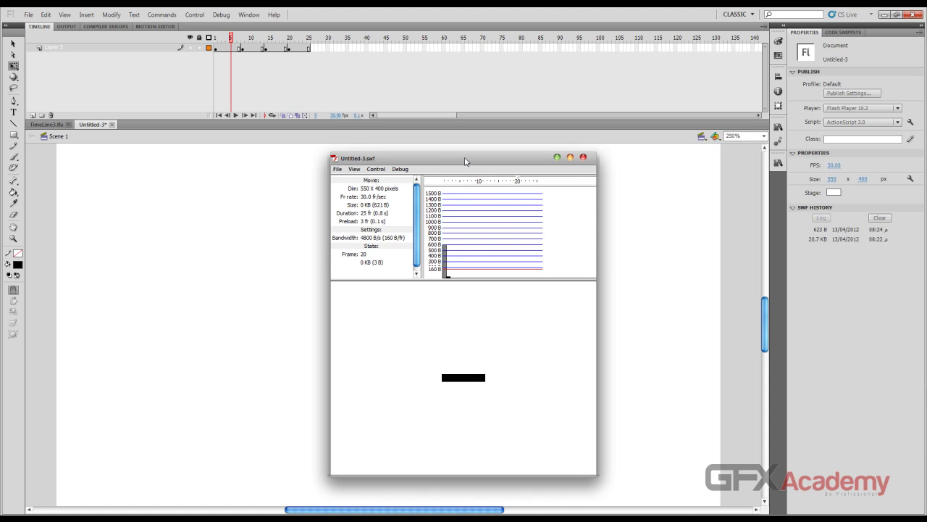
pyautogui.moveTo(465, 156); pyautogui.dragTo(414, 118)
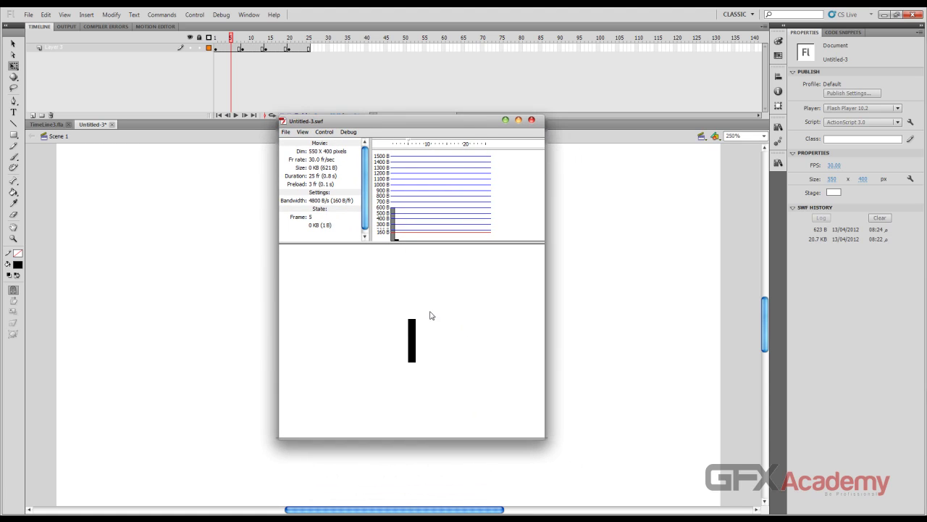
pyautogui.click(531, 120)
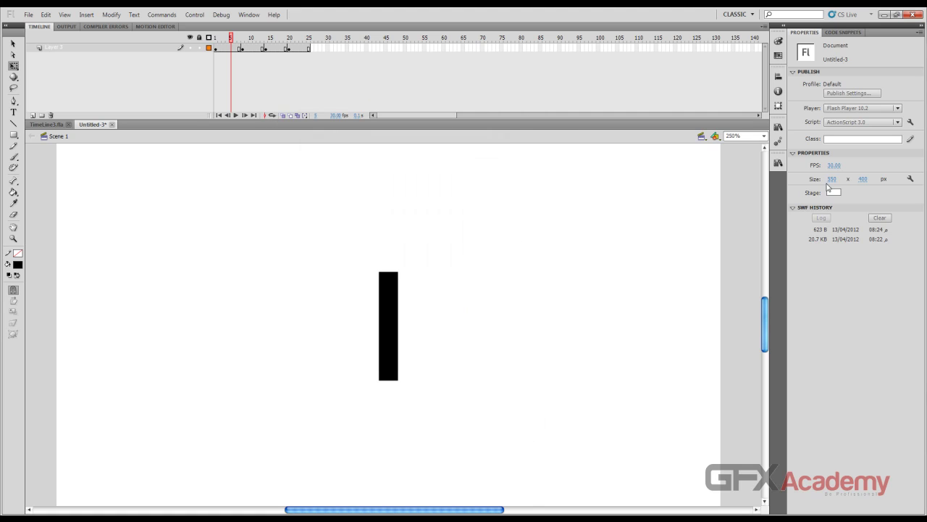
# - Set the document's frame rate to 24 fps, test the movie again, and close the preview
pyautogui.click(835, 165)
pyautogui.write('24')
pyautogui.press('Return')
pyautogui.hotkey('ctrl', 'Return')
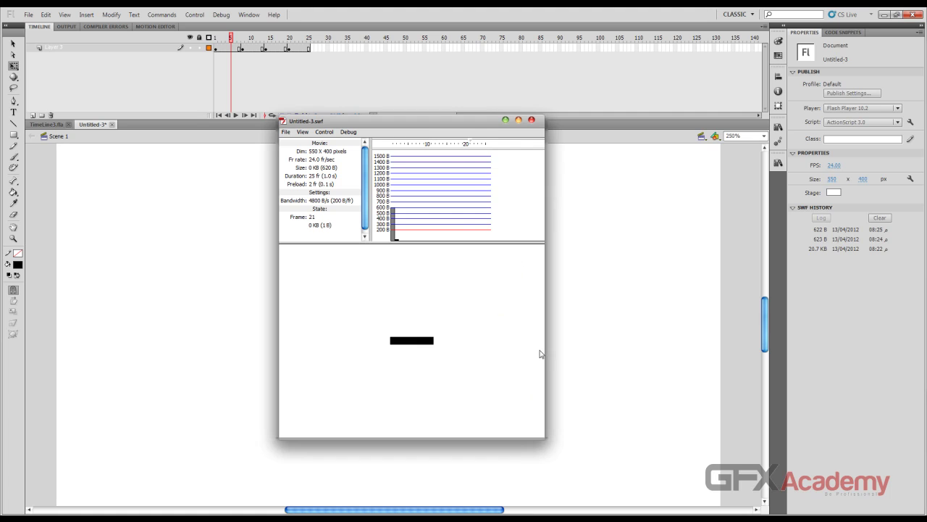
pyautogui.click(532, 119)
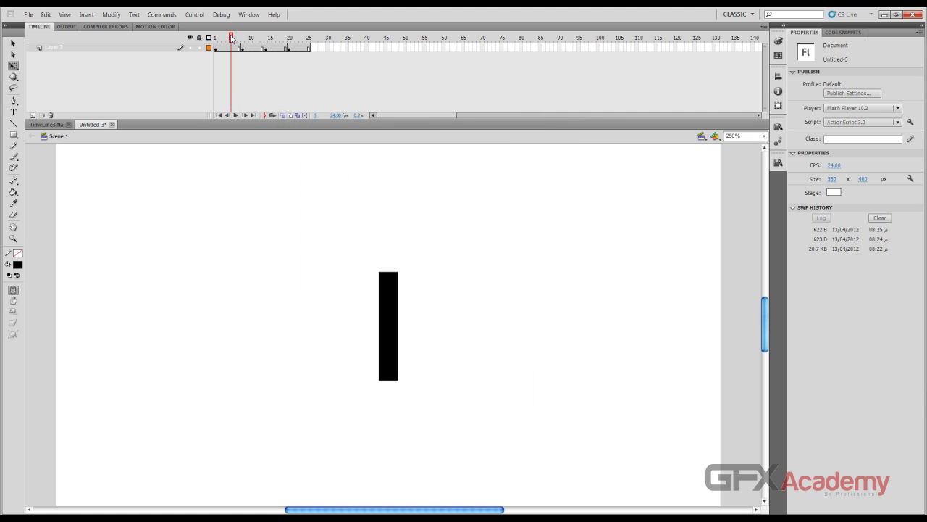
# - Scrub through the rectangle's keyframes from frame 1 to frame 20 and play the timeline
pyautogui.moveTo(233, 39)
pyautogui.mouseDown()
pyautogui.moveTo(215, 39)
pyautogui.moveTo(242, 42)
pyautogui.moveTo(217, 41)
pyautogui.mouseUp()
pyautogui.click(251, 68)
pyautogui.moveTo(216, 40); pyautogui.dragTo(291, 43)
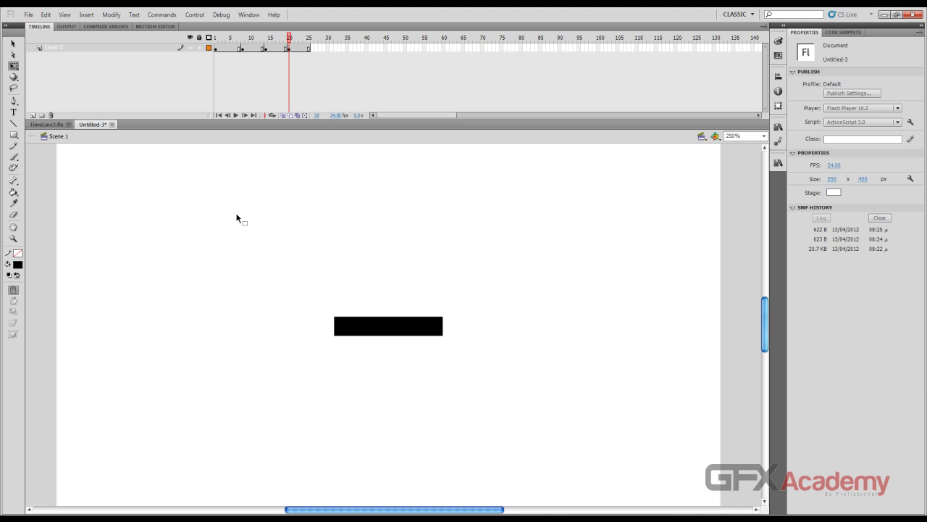
pyautogui.press('Return')
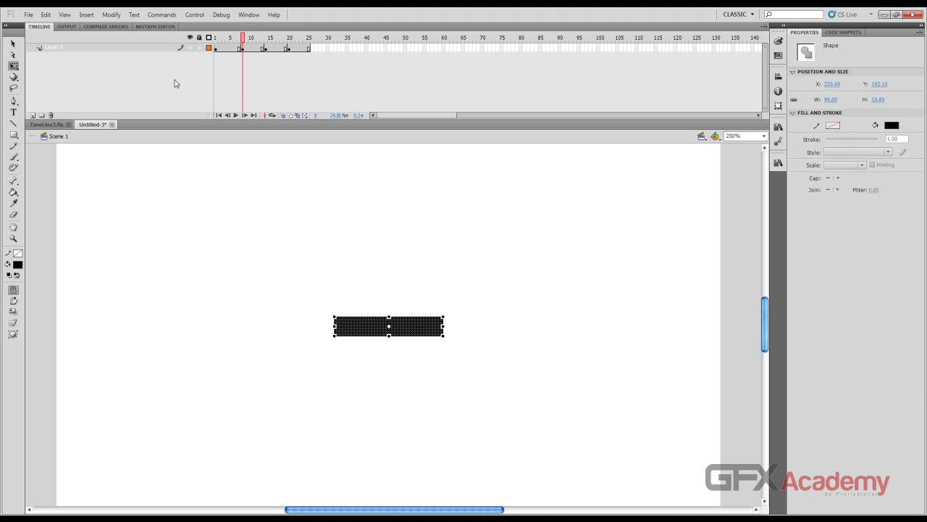
# - Undo the frame rate change and the deletion of Layer 1 and Layer 2
pyautogui.click(168, 67)
pyautogui.hotkey('ctrl', 'z')
pyautogui.hotkey('ctrl', 'z')
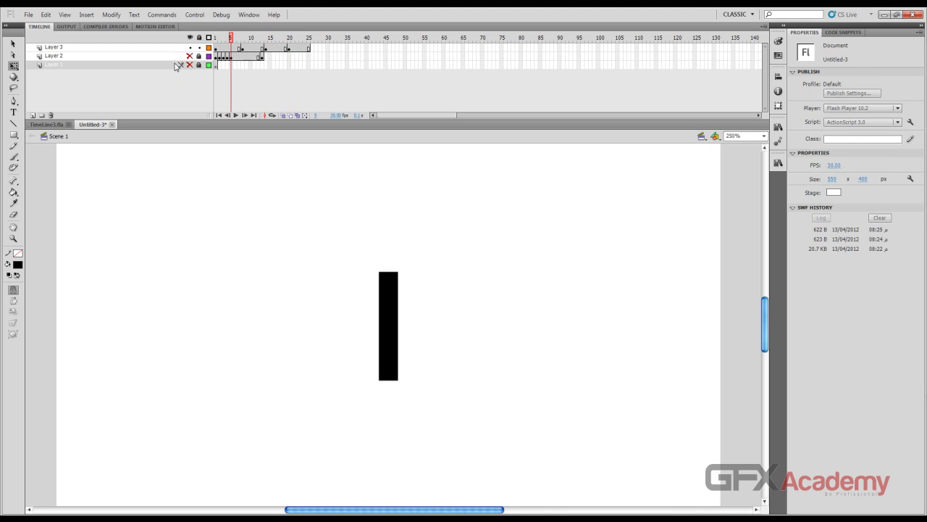
# - Save the document to the Desktop as Twst
pyautogui.hotkey('ctrl', 's')
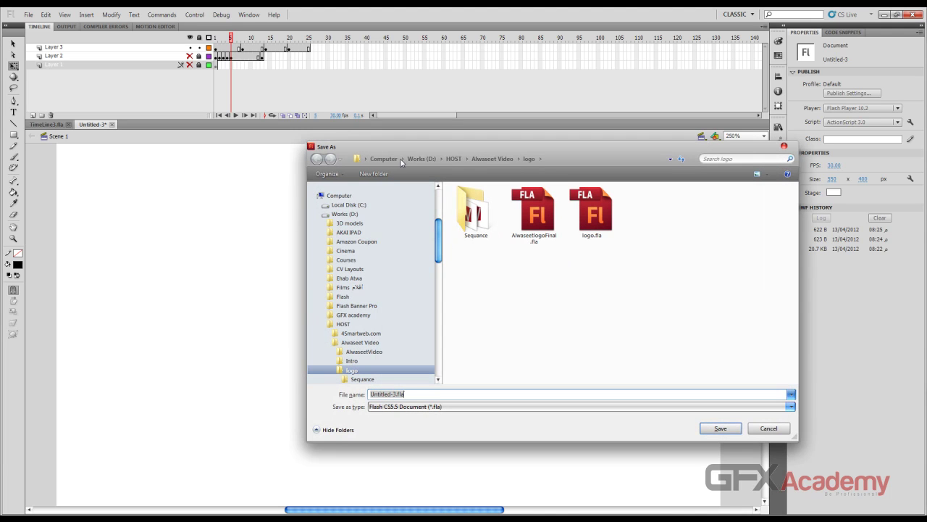
pyautogui.moveTo(440, 240); pyautogui.dragTo(440, 207)
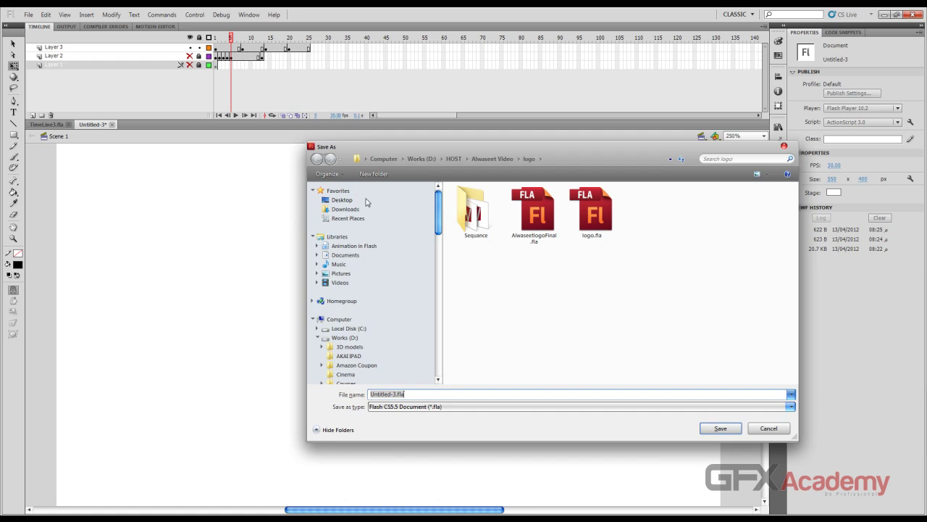
pyautogui.click(343, 200)
pyautogui.click(451, 395)
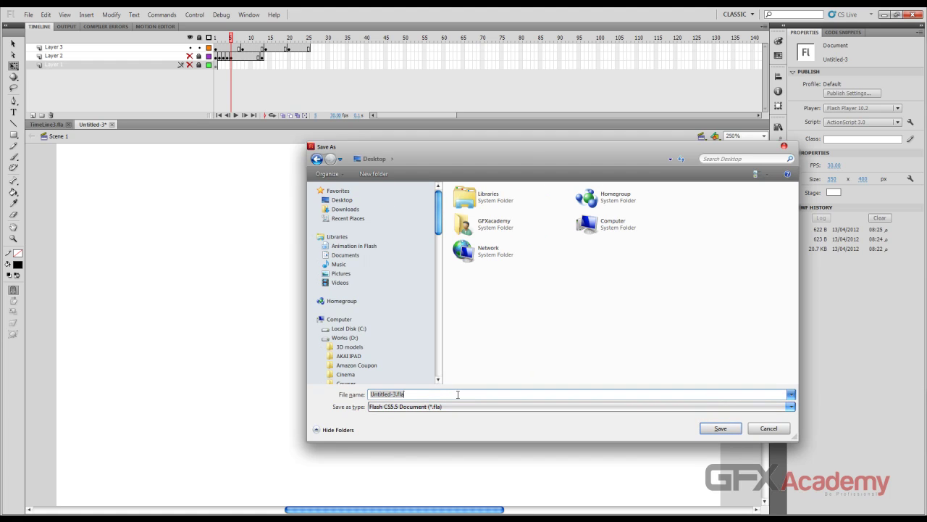
pyautogui.write('Twst')
pyautogui.click(710, 429)
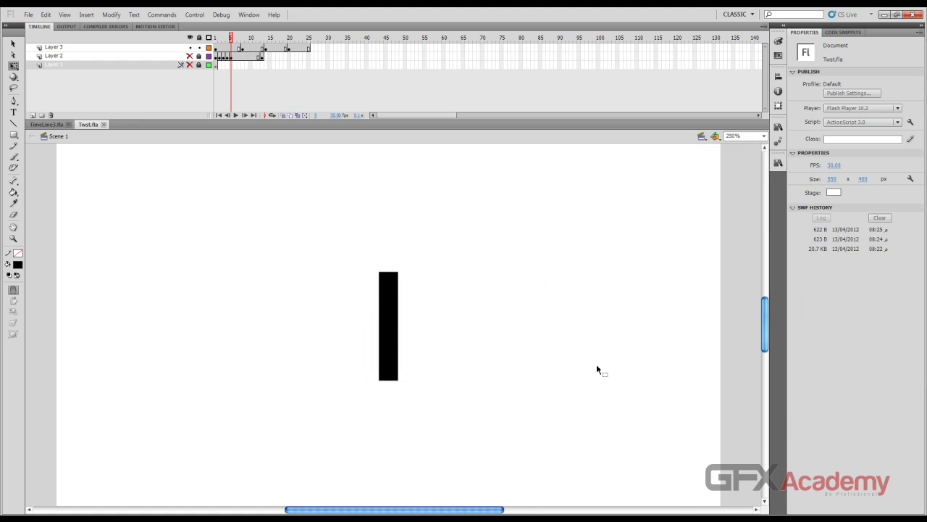
# - Switch to the TimeLine3.fla document
pyautogui.click(49, 125)
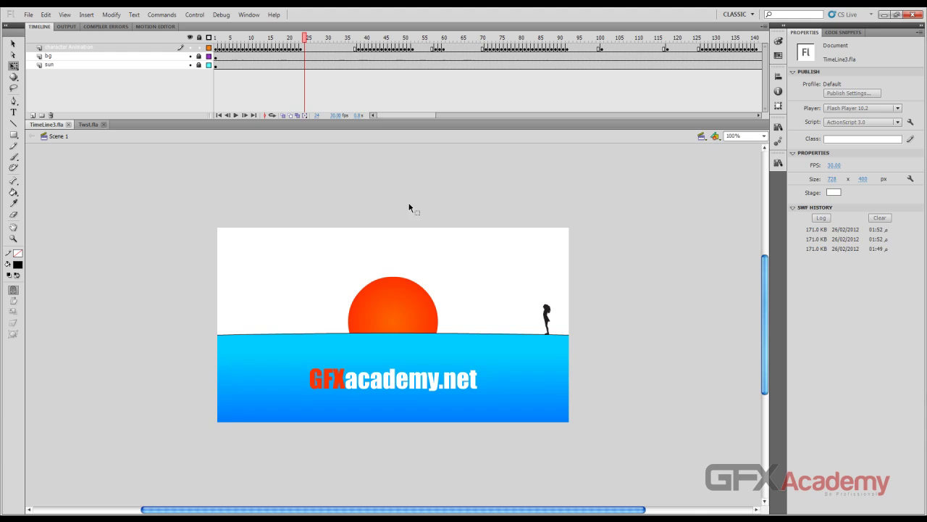
# - Scrub through the character Animation layer's frame-by-frame poses from frame 1 to frame 23
pyautogui.moveTo(615, 210); pyautogui.dragTo(510, 407)
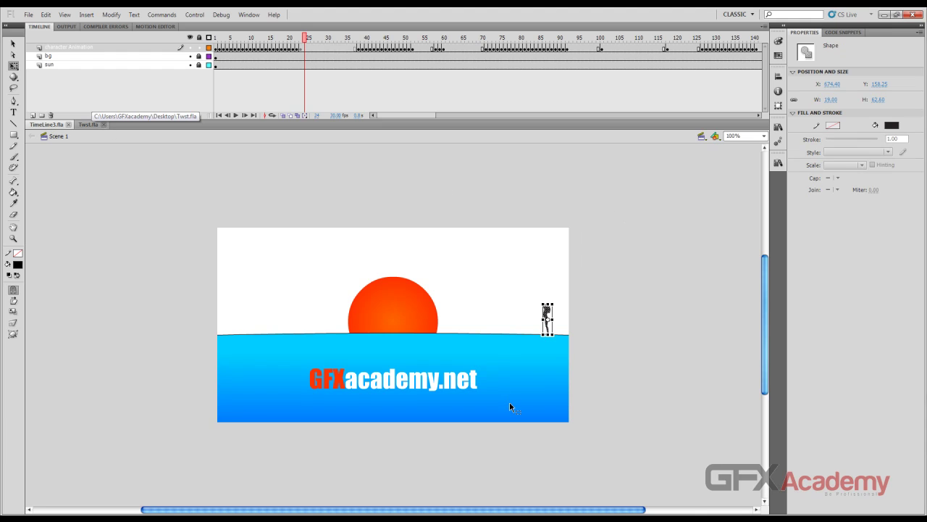
pyautogui.hotkey('ctrl', '=')
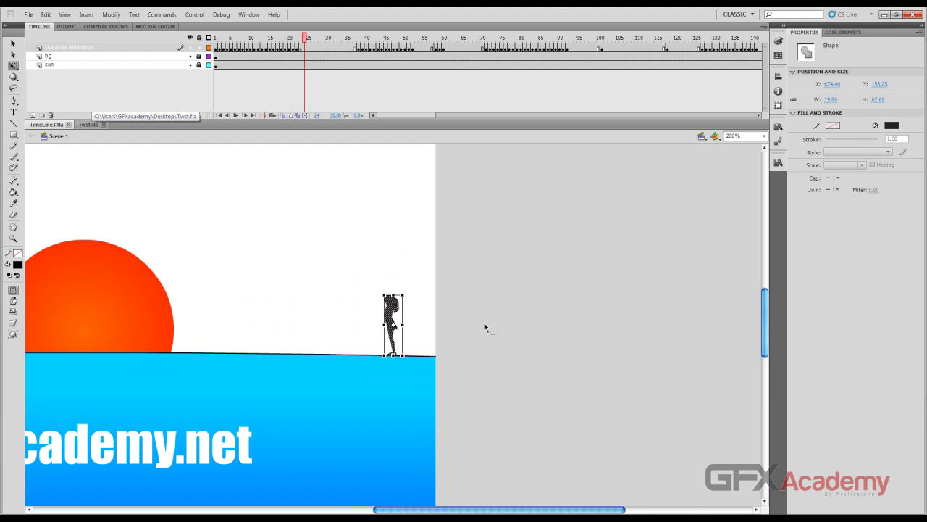
pyautogui.moveTo(482, 331); pyautogui.dragTo(573, 341)
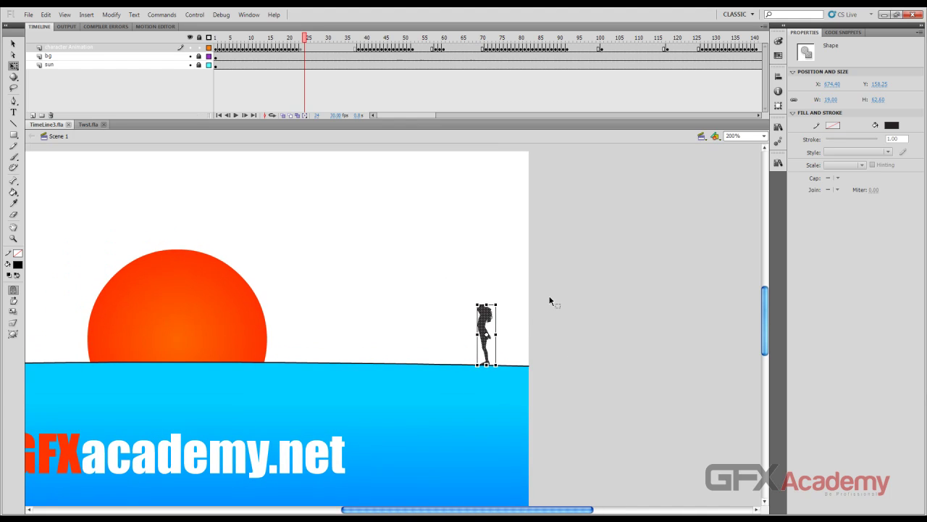
pyautogui.hotkey('ctrl', '=')
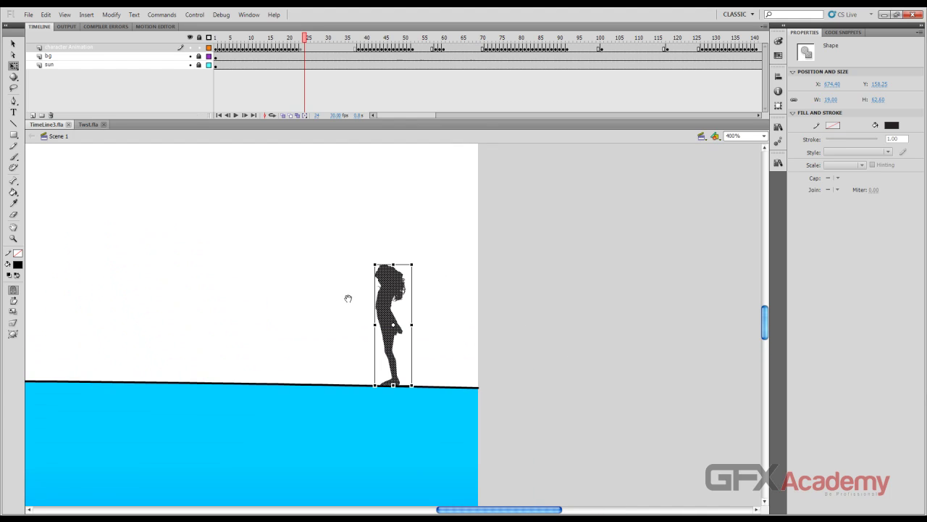
pyautogui.moveTo(335, 298); pyautogui.dragTo(401, 311)
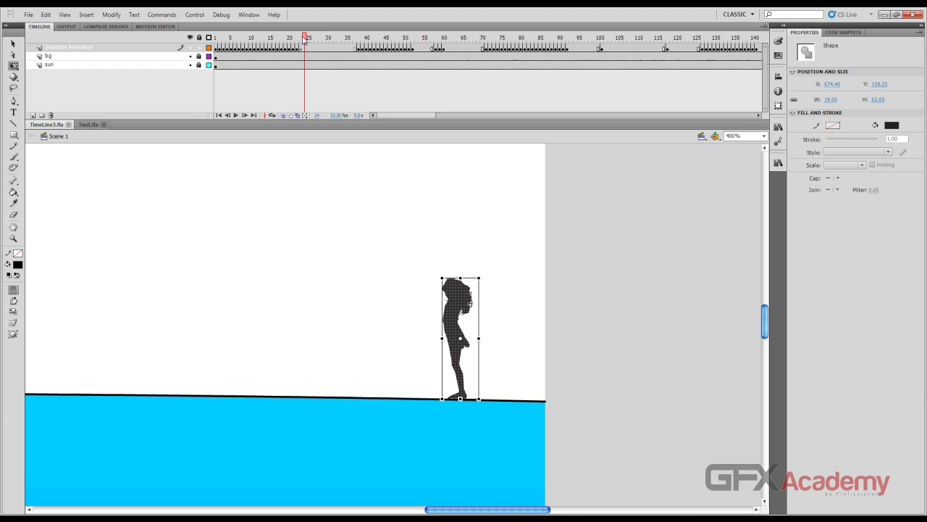
pyautogui.moveTo(305, 39); pyautogui.dragTo(216, 42)
pyautogui.click(626, 306)
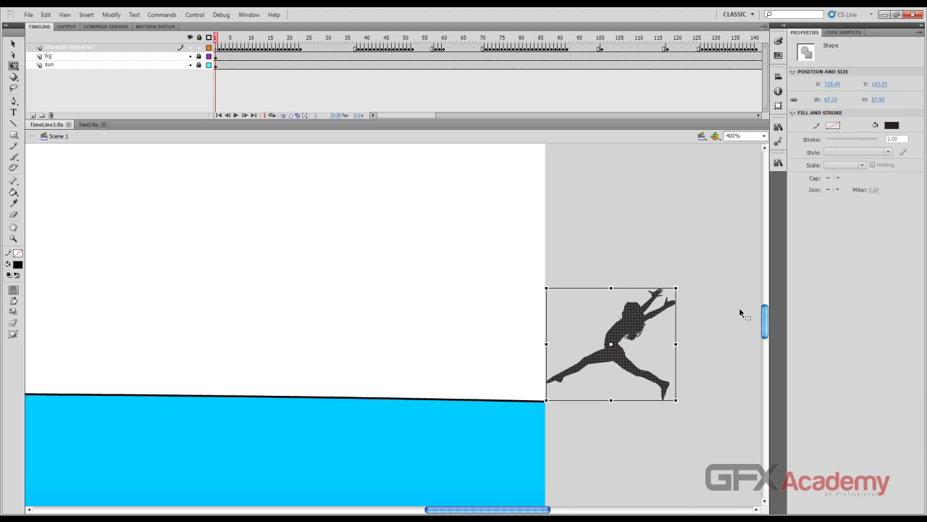
pyautogui.click(13, 44)
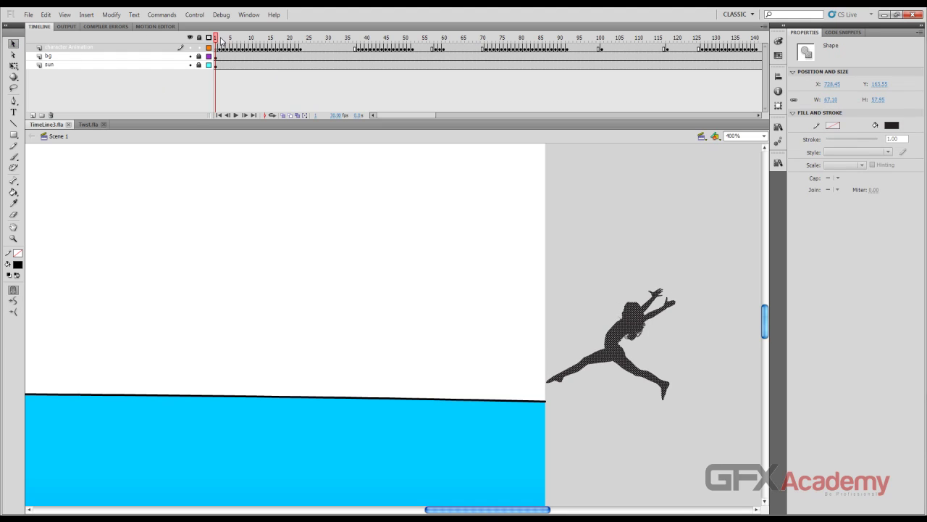
pyautogui.moveTo(217, 39); pyautogui.dragTo(242, 40)
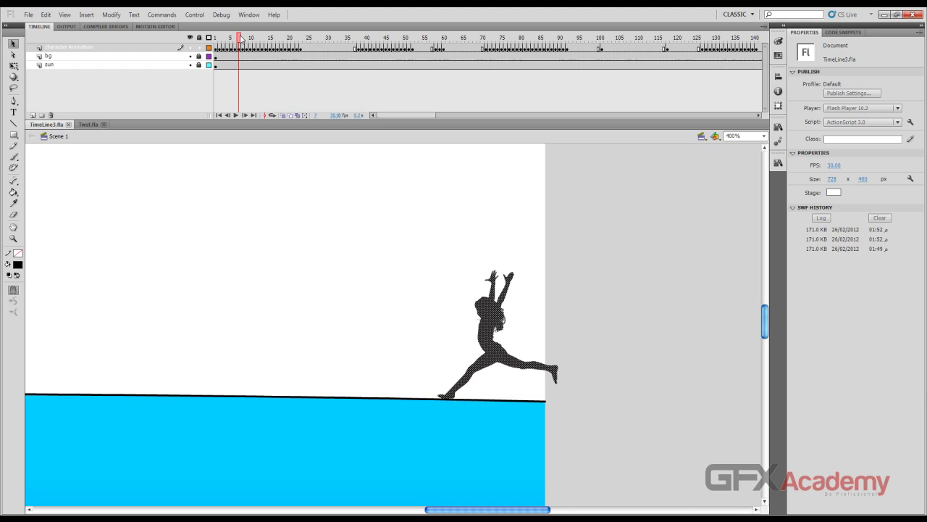
pyautogui.moveTo(242, 38); pyautogui.dragTo(300, 44)
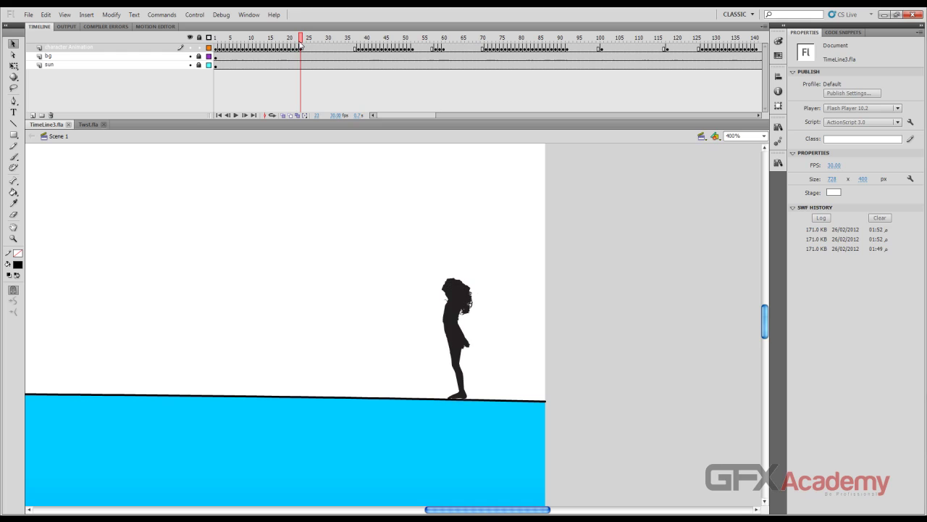
# - At frame 23, squash the standing figure from its top edge with Free Transform to a height of about 60.10
pyautogui.click(461, 289)
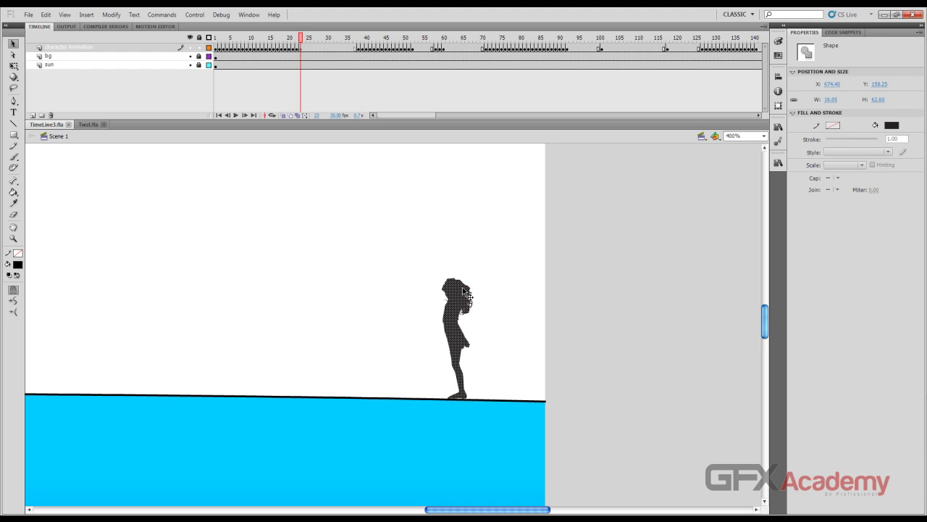
pyautogui.press('q')
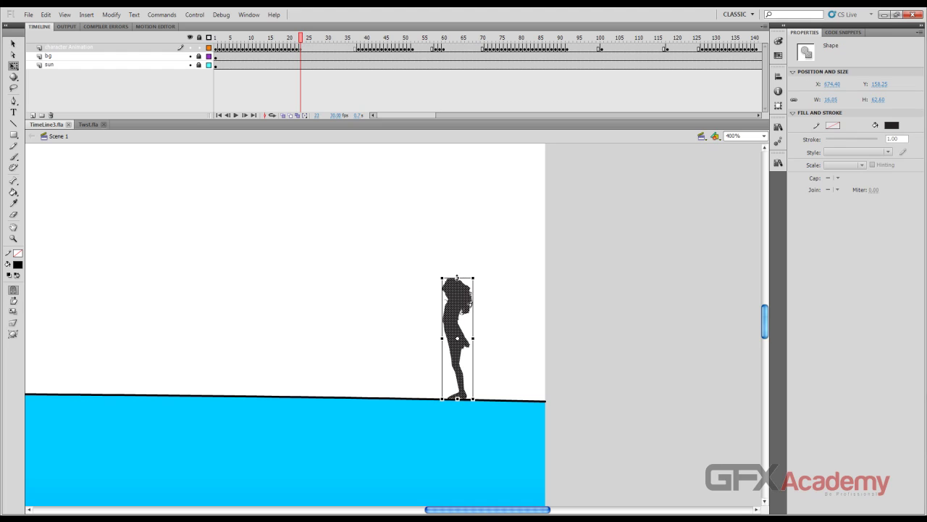
pyautogui.moveTo(457, 277); pyautogui.dragTo(456, 282)
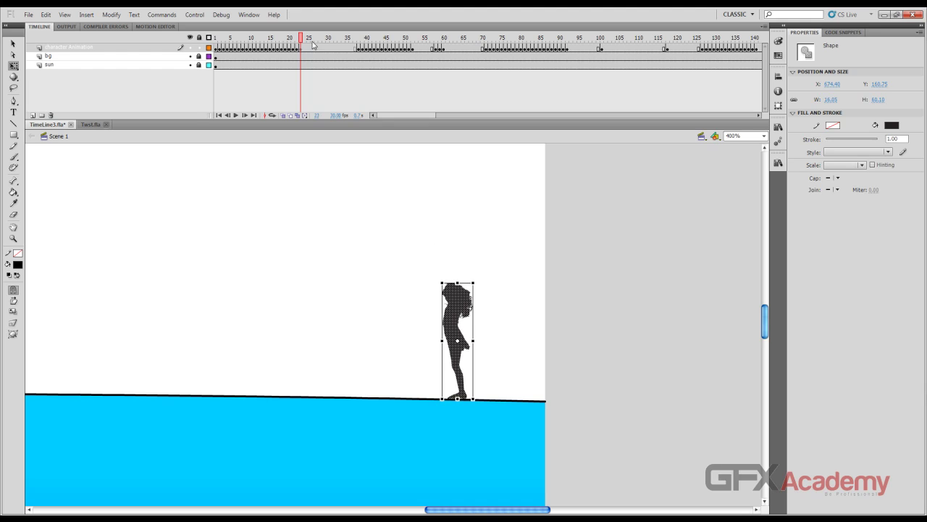
# - At frame 92, squash the standing figure from its top edge to a height of about 58.60
pyautogui.moveTo(301, 40); pyautogui.dragTo(568, 41)
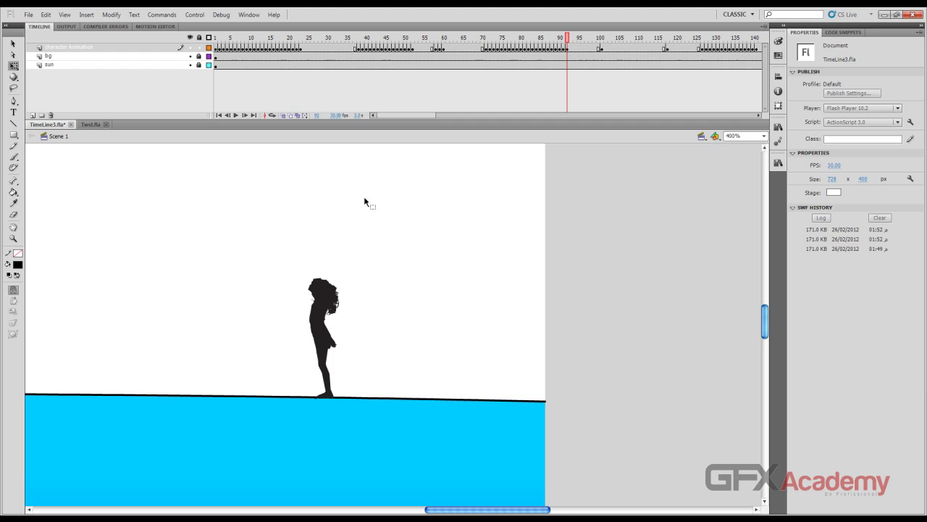
pyautogui.click(323, 293)
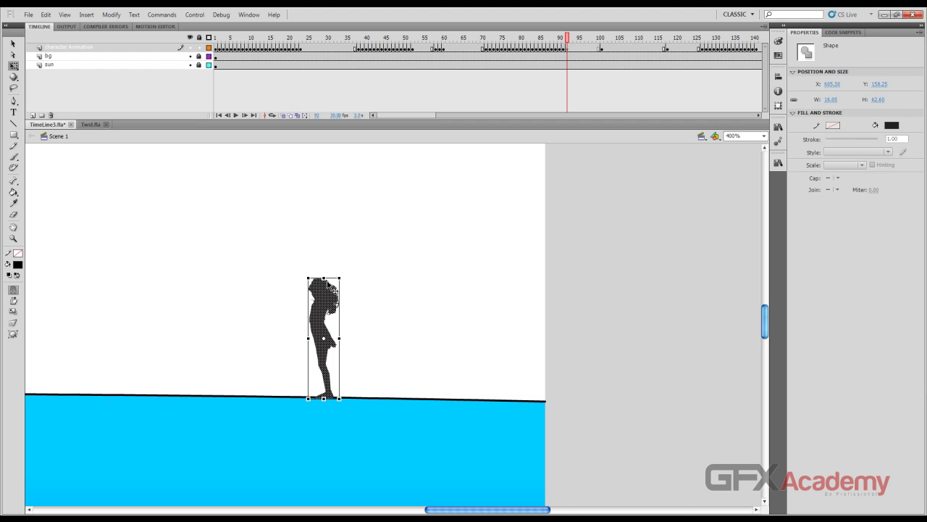
pyautogui.moveTo(323, 278); pyautogui.dragTo(324, 286)
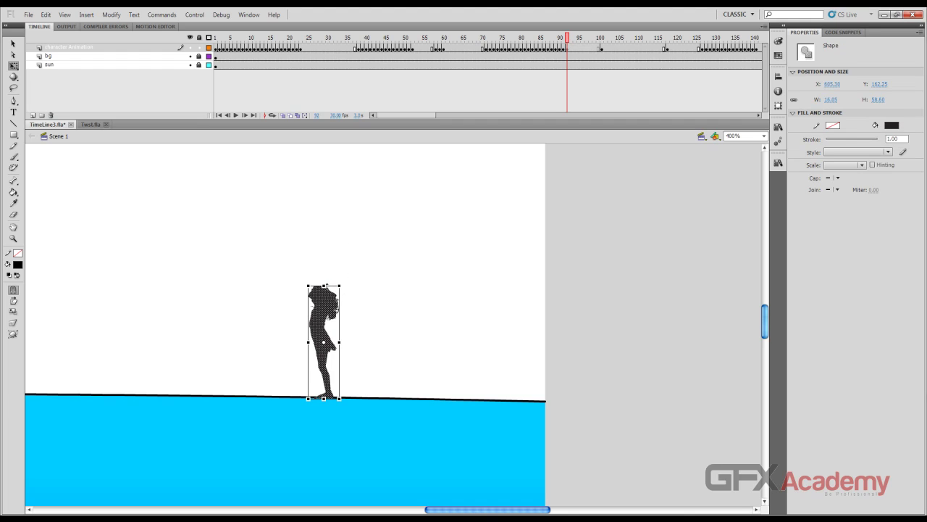
# - Save TimeLine3.fla, test the movie and close the preview
pyautogui.hotkey('ctrl', 's')
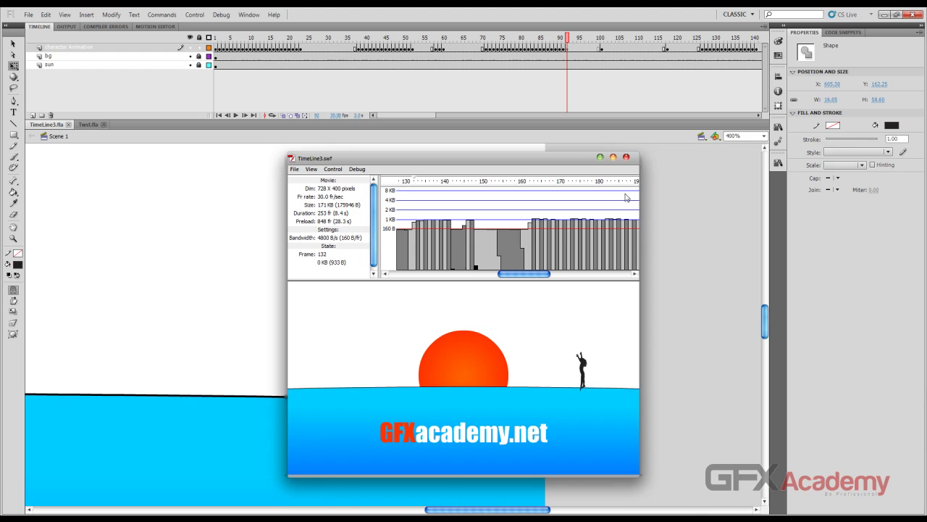
pyautogui.click(626, 157)
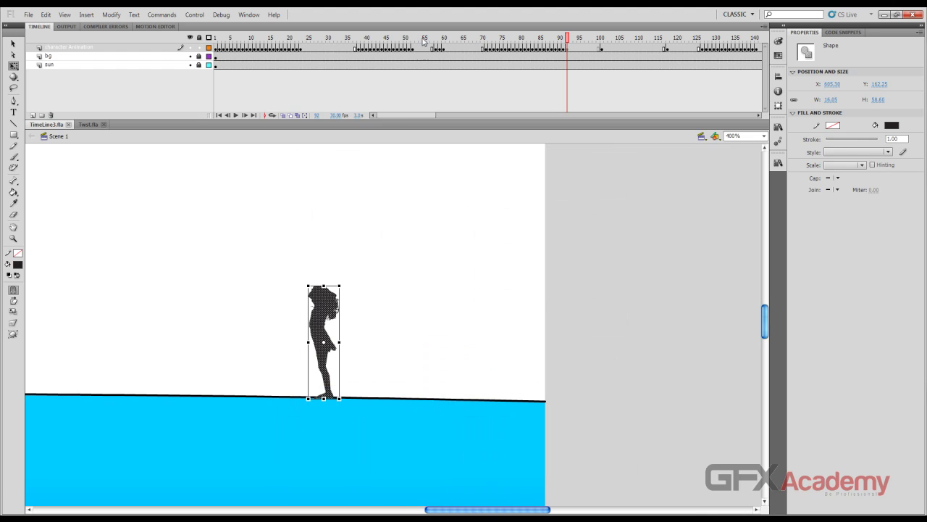
# - Insert a keyframe at frame 53 of the character Animation layer, directly after the raised-leg pose
pyautogui.moveTo(534, 42); pyautogui.dragTo(241, 38)
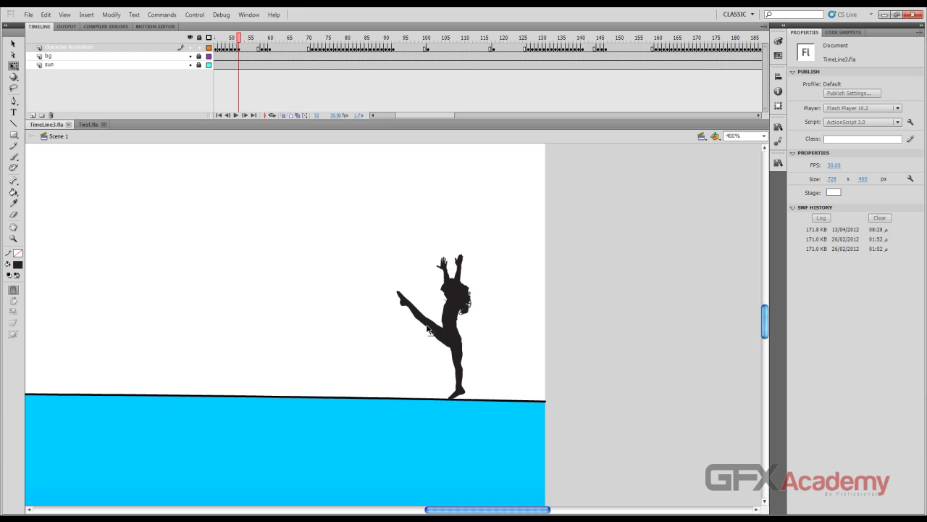
pyautogui.hotkey('ctrl', '=')
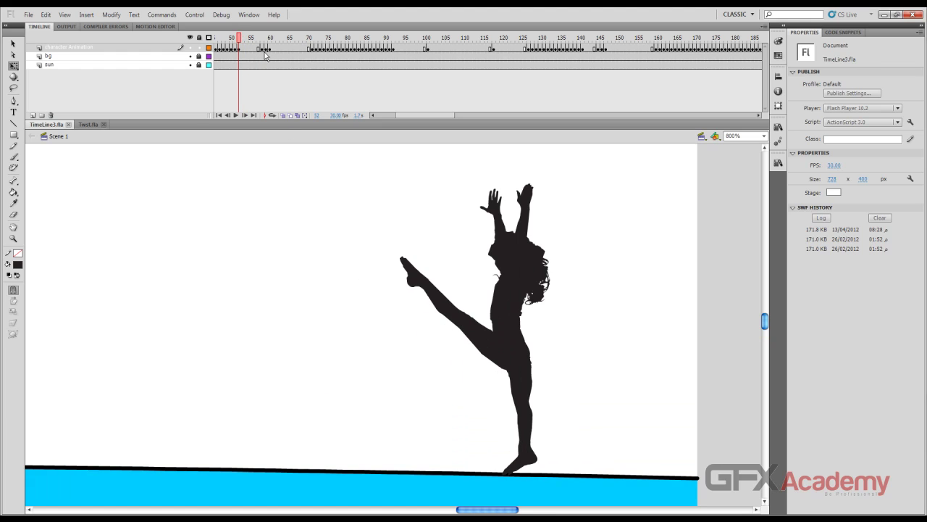
pyautogui.click(242, 48)
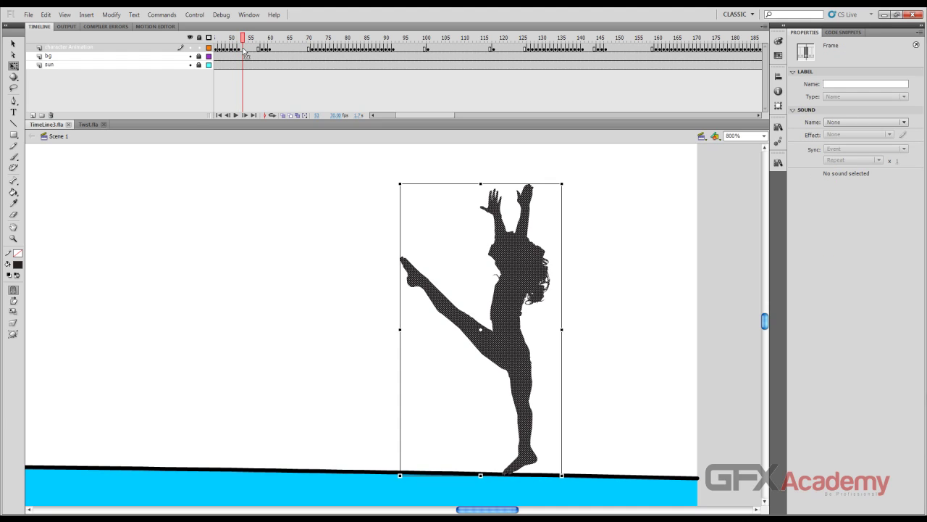
pyautogui.press('F6')
pyautogui.rightClick(244, 49)
pyautogui.click(298, 24)
pyautogui.moveTo(246, 39); pyautogui.dragTo(239, 39)
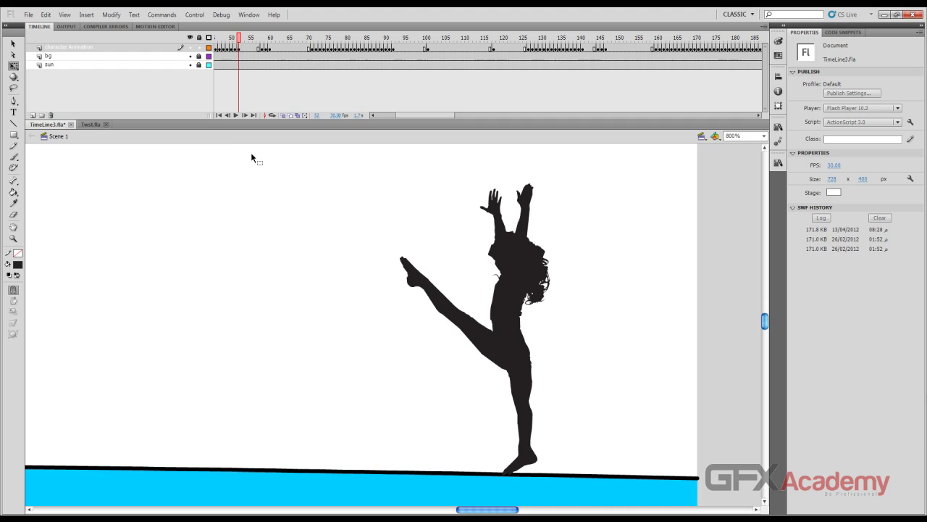
pyautogui.press('.')
pyautogui.press(',')
pyautogui.click(243, 48)
pyautogui.rightClick(243, 48)
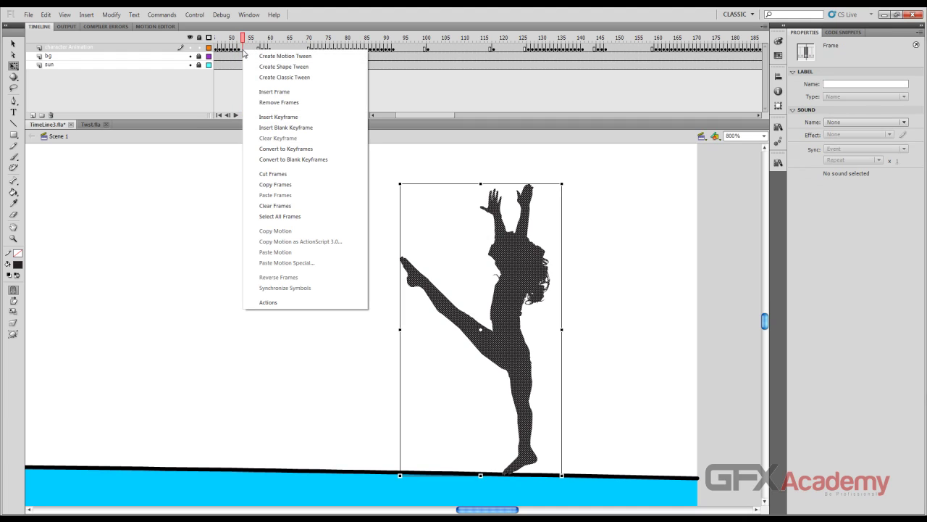
pyautogui.click(288, 118)
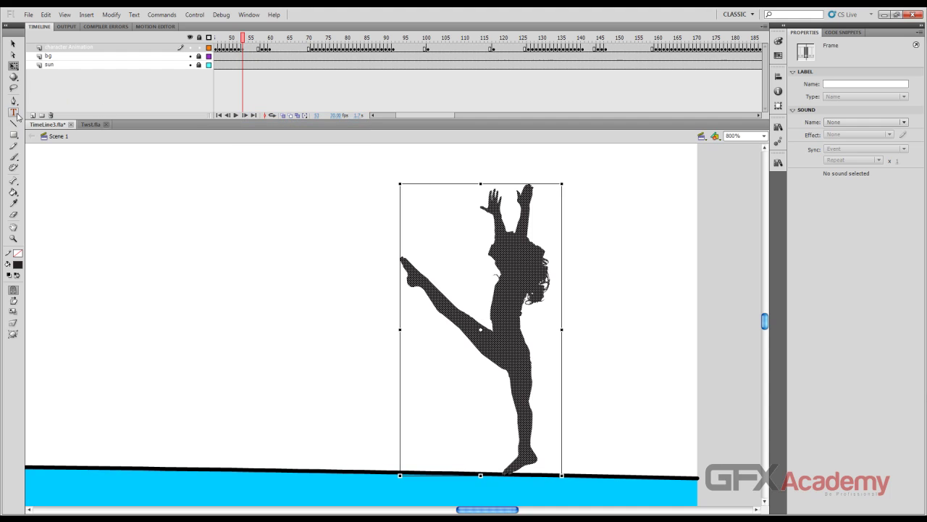
# - Isolate the figure's raised leg with the Lasso tool and rotate it slightly clockwise around the hip
pyautogui.click(14, 88)
pyautogui.moveTo(376, 227)
pyautogui.mouseDown()
pyautogui.moveTo(429, 392)
pyautogui.moveTo(475, 406)
pyautogui.mouseUp()
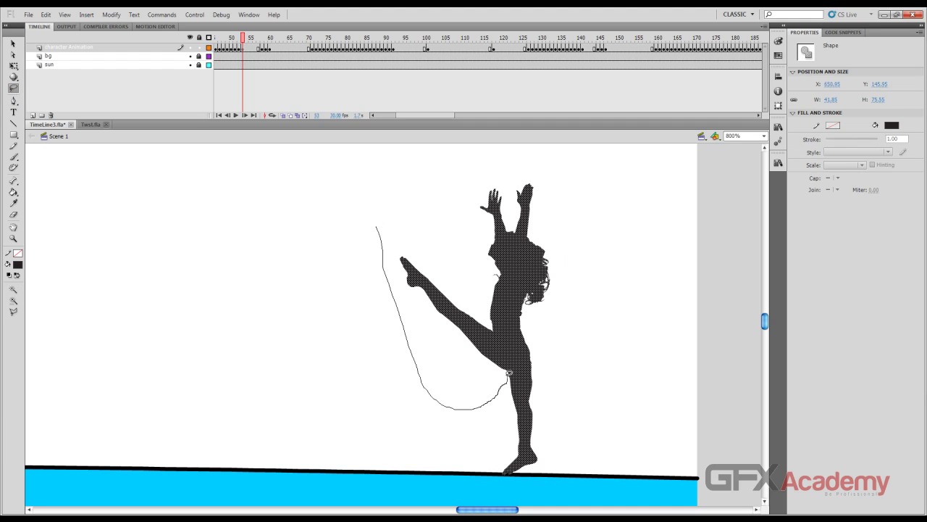
pyautogui.moveTo(503, 349)
pyautogui.mouseDown()
pyautogui.moveTo(442, 241)
pyautogui.moveTo(411, 229)
pyautogui.moveTo(375, 229)
pyautogui.mouseUp()
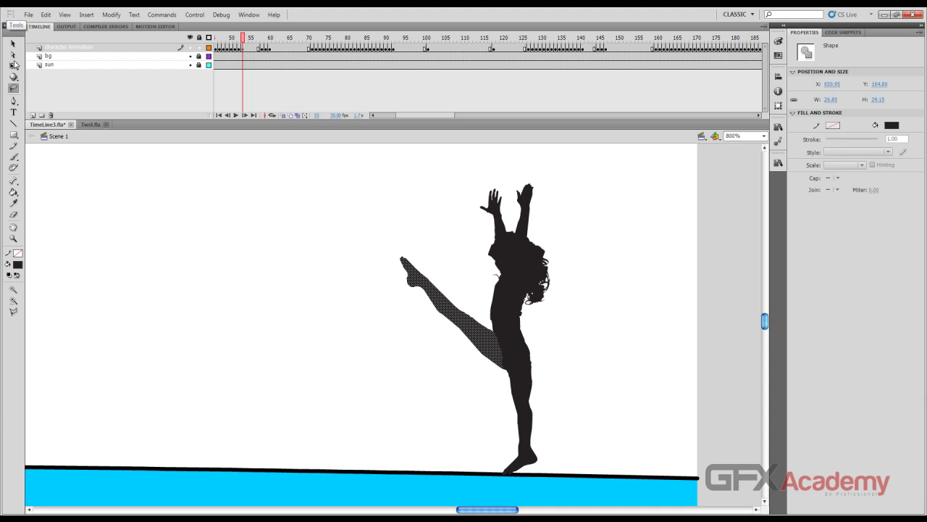
pyautogui.click(14, 66)
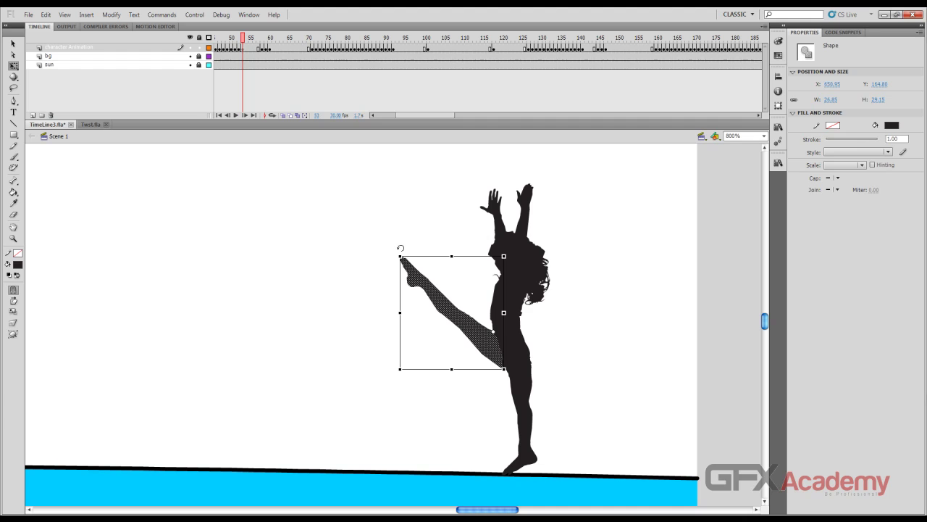
pyautogui.moveTo(401, 249); pyautogui.dragTo(437, 245)
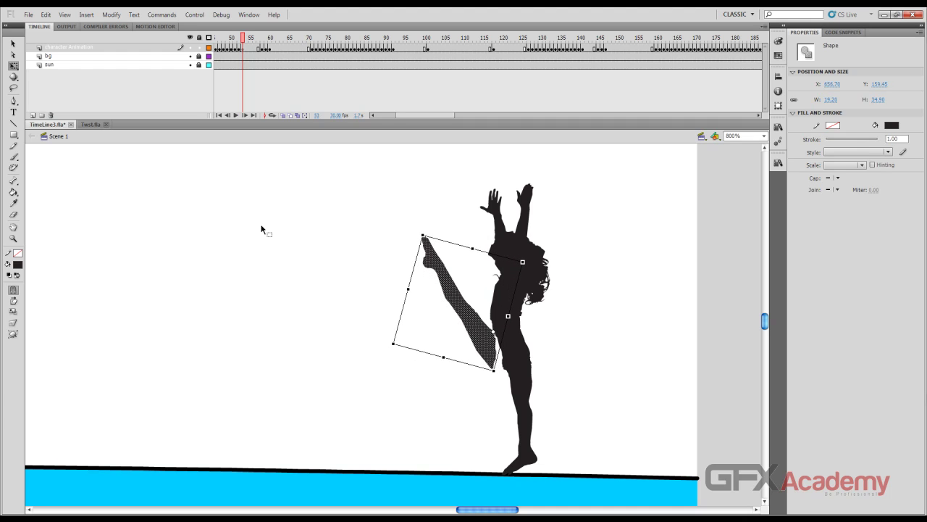
# - Pull the outline edges of the rotated leg and torso together to close the gap at the hip
pyautogui.click(13, 45)
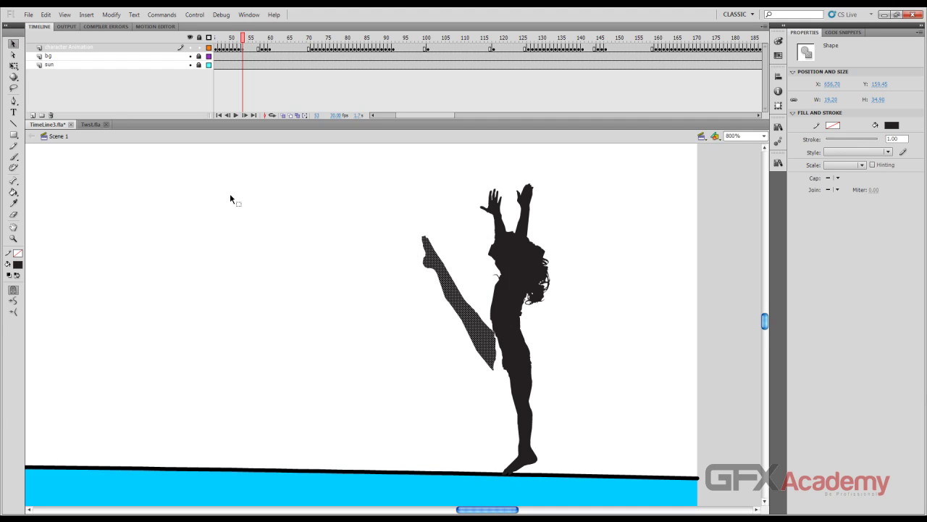
pyautogui.hotkey('ctrl', '=')
pyautogui.hotkey('ctrl', '=')
pyautogui.scroll(-5, 269, 242)
pyautogui.scroll(3, 406, 305)
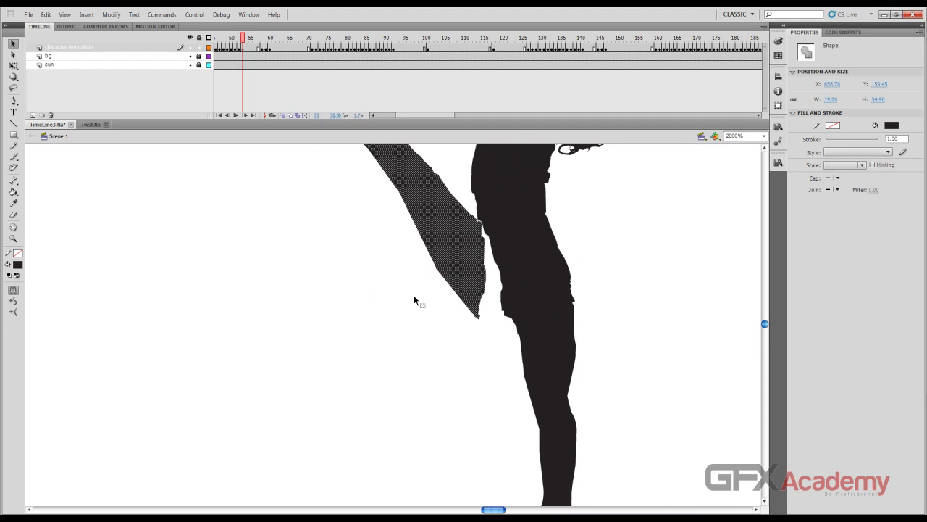
pyautogui.click(479, 328)
pyautogui.moveTo(478, 318); pyautogui.dragTo(492, 235)
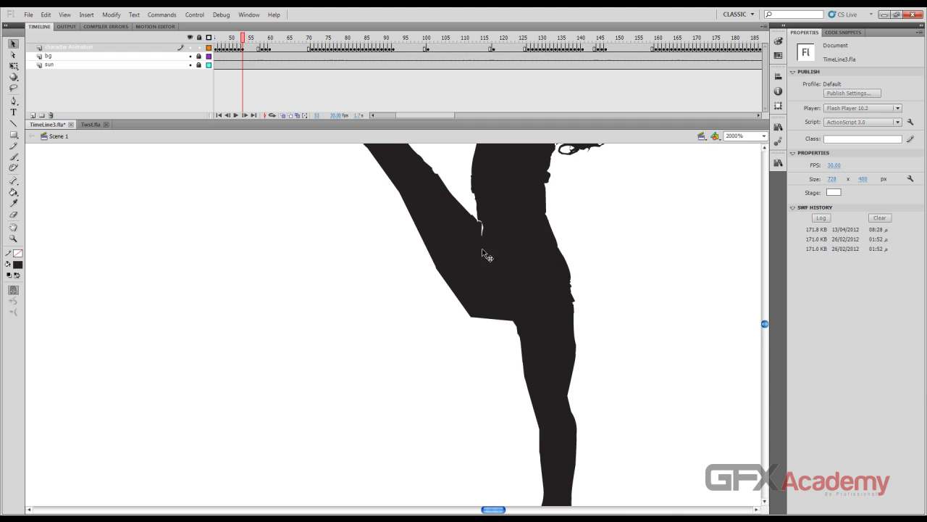
# - Close the remaining notch above the raised thigh and reshape its underside into a straight edge meeting the standing leg
pyautogui.scroll(2, 482, 290)
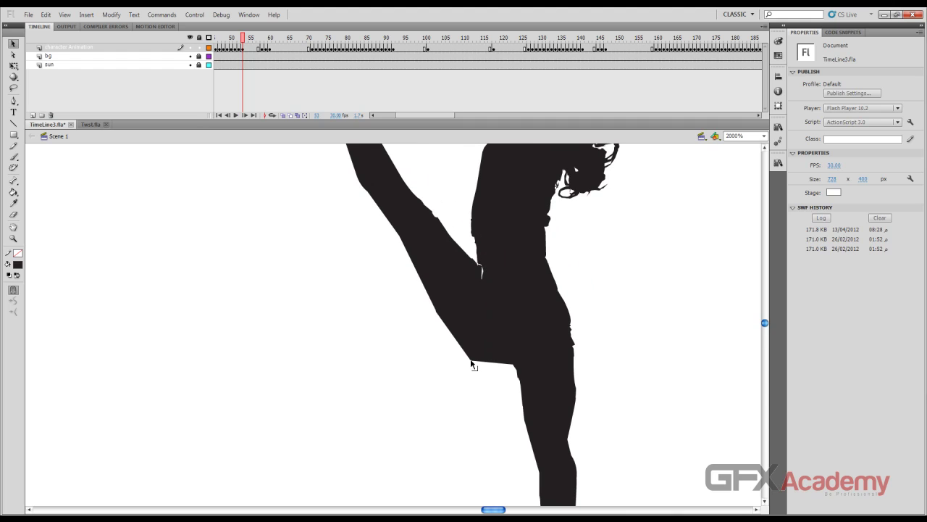
pyautogui.moveTo(471, 361); pyautogui.dragTo(467, 338)
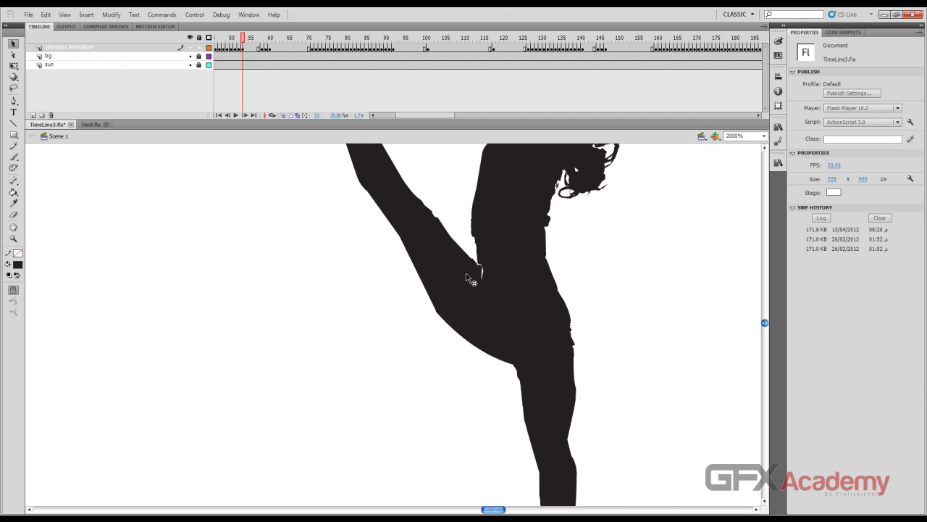
pyautogui.scroll(2, 476, 286)
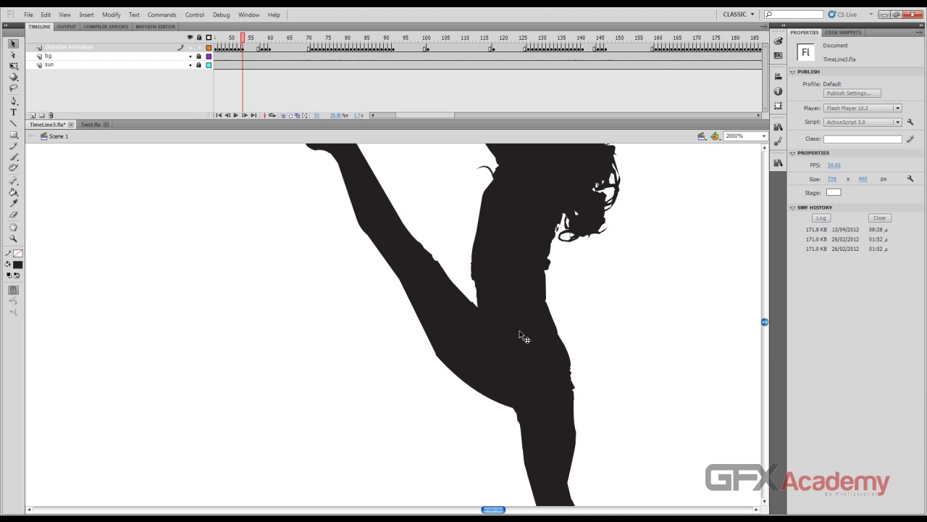
pyautogui.moveTo(243, 38)
pyautogui.mouseDown()
pyautogui.moveTo(222, 40)
pyautogui.moveTo(245, 42)
pyautogui.mouseUp()
pyautogui.moveTo(439, 360); pyautogui.dragTo(511, 408)
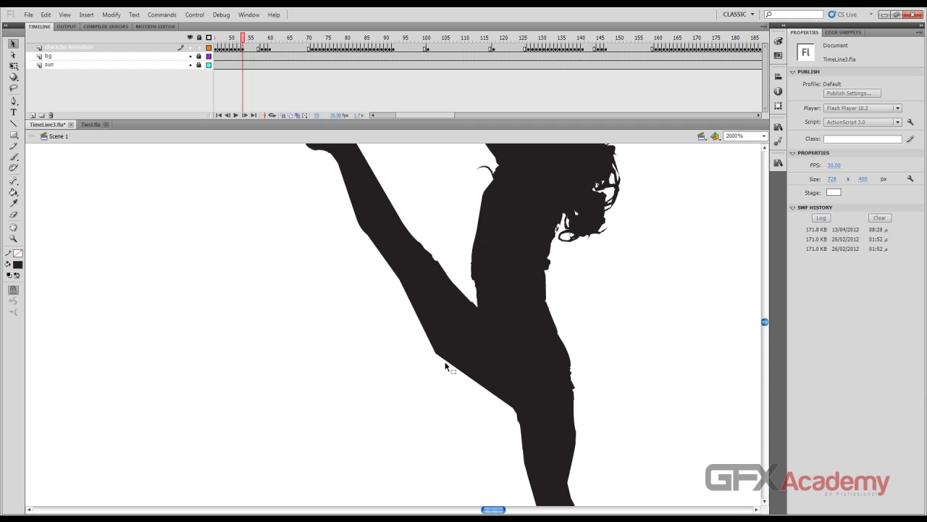
pyautogui.moveTo(436, 354); pyautogui.dragTo(514, 411)
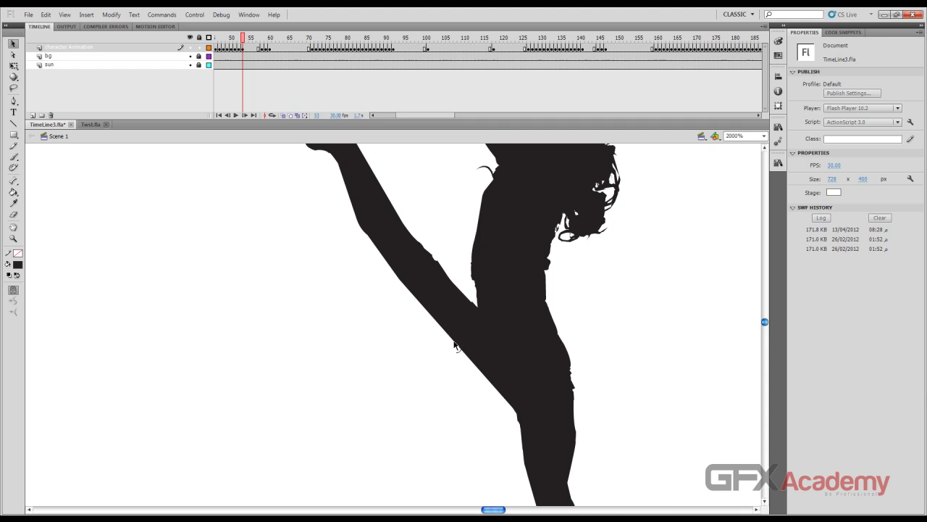
# - Bow the straight underside of the raised thigh outward into a smooth curve and compare the pose with the adjacent frames
pyautogui.moveTo(449, 339); pyautogui.dragTo(440, 350)
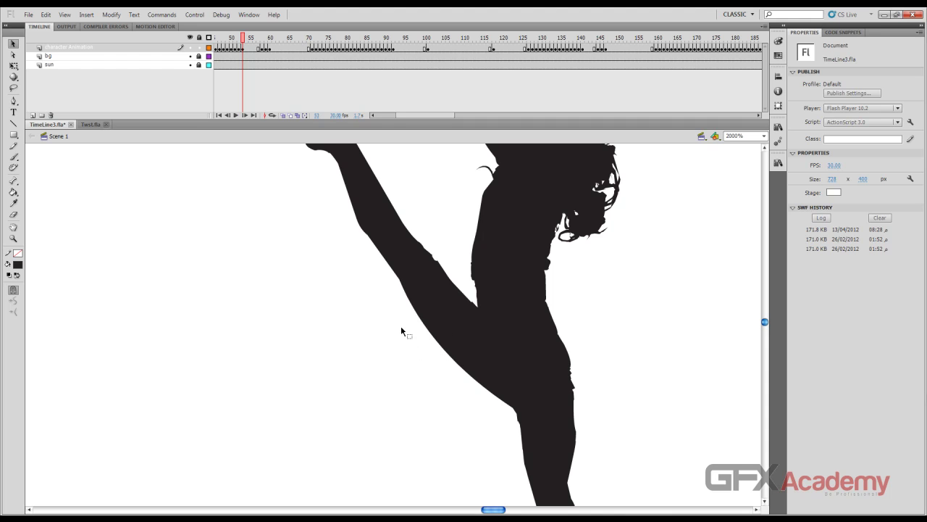
pyautogui.moveTo(243, 41); pyautogui.dragTo(247, 40)
pyautogui.press(',')
pyautogui.press('.')
pyautogui.hotkey('ctrl', '-')
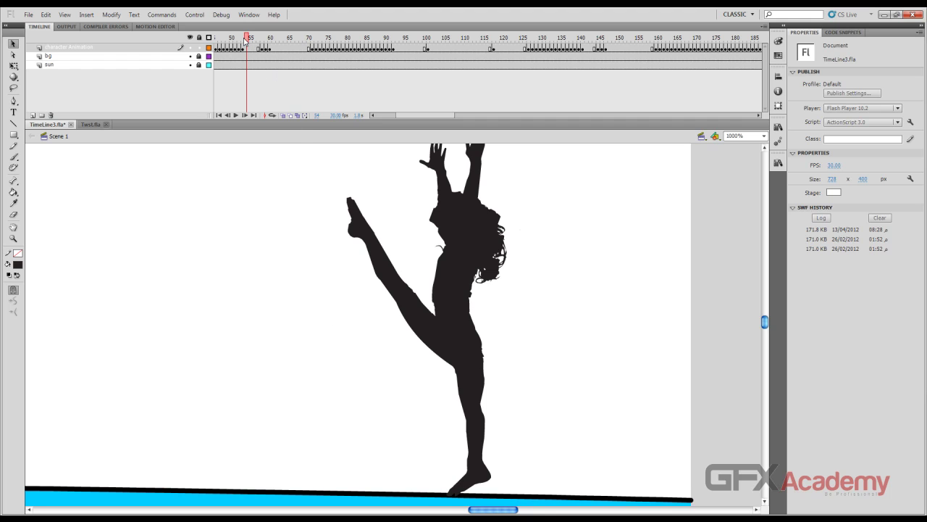
# - Save the document and review the leg-raise animation by scrubbing between frames 24 and 71
pyautogui.moveTo(245, 41); pyautogui.dragTo(336, 51)
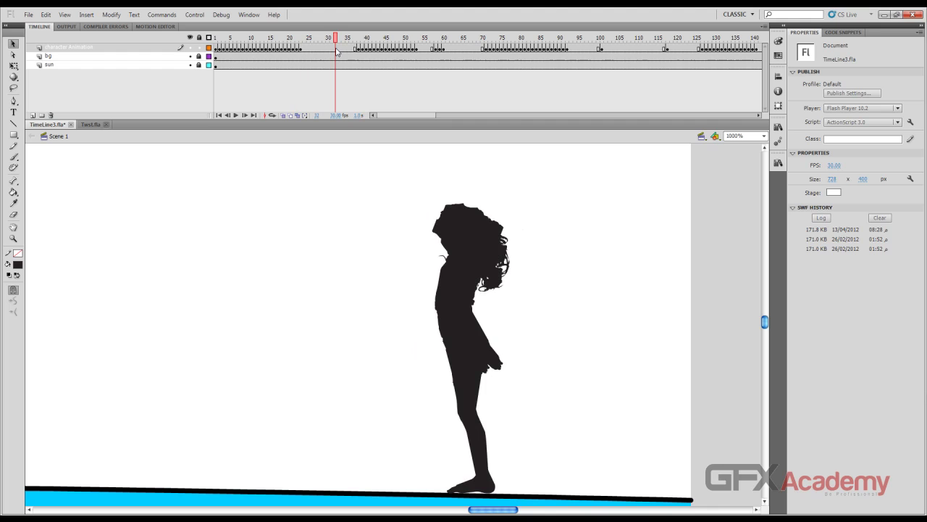
pyautogui.hotkey('ctrl', 's')
pyautogui.moveTo(337, 39); pyautogui.dragTo(486, 43)
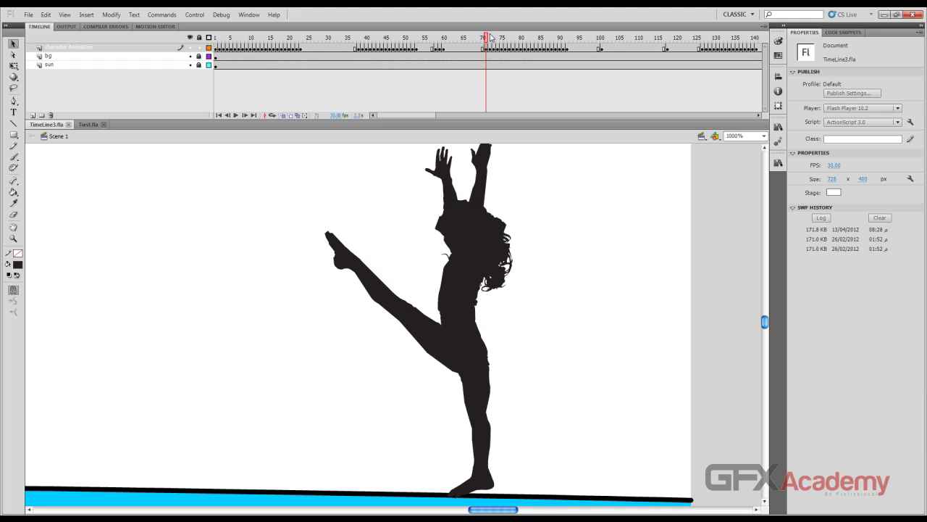
pyautogui.moveTo(486, 41); pyautogui.dragTo(307, 40)
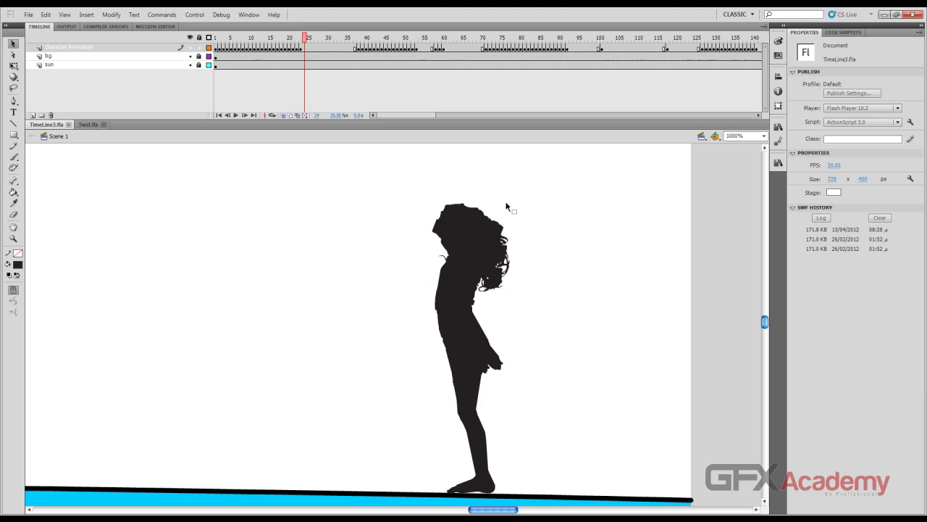
# - Zoom out from the dancer and set the stage magnification to Fit in Window
pyautogui.hotkey('ctrl', '-')
pyautogui.hotkey('ctrl', '-')
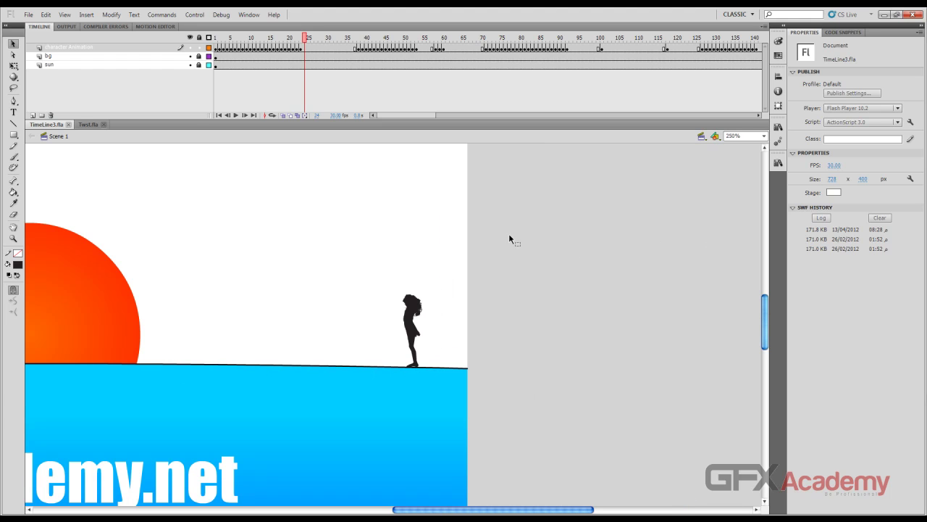
pyautogui.moveTo(277, 231); pyautogui.dragTo(427, 269)
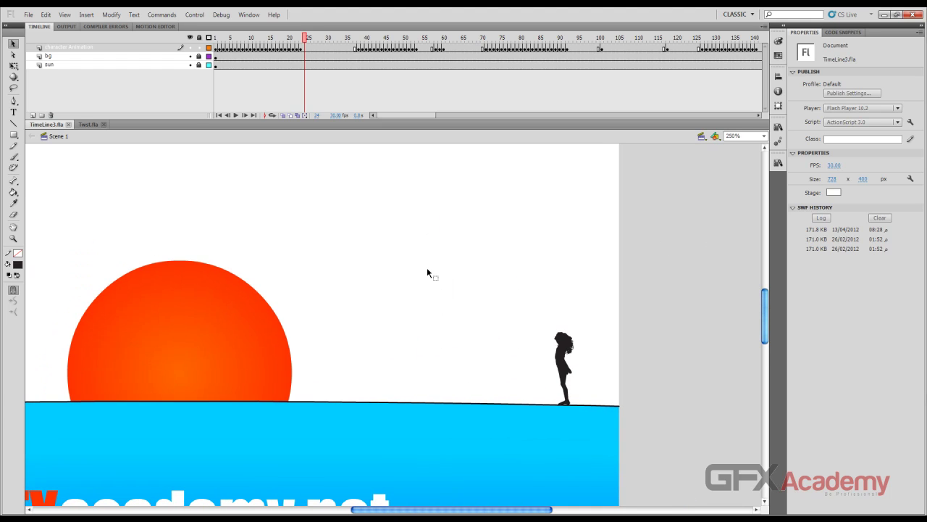
pyautogui.hotkey('ctrl', '-')
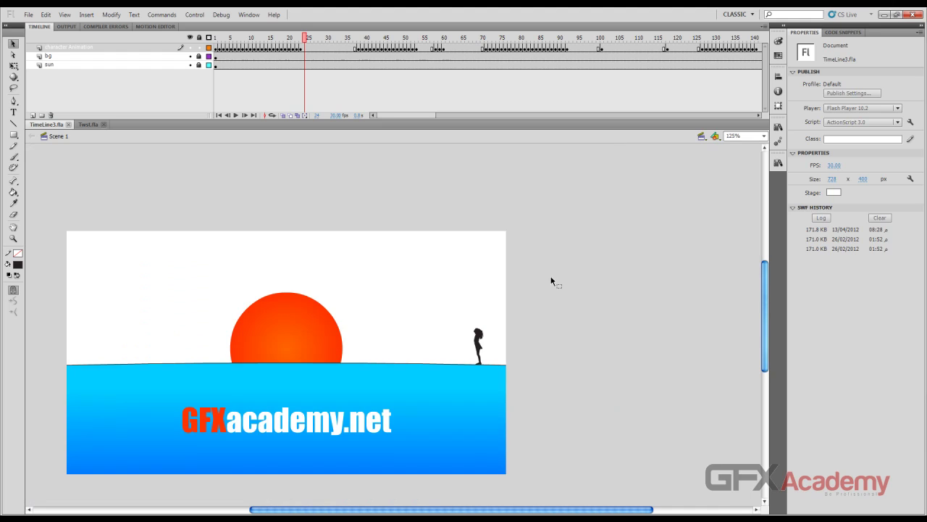
pyautogui.click(746, 136)
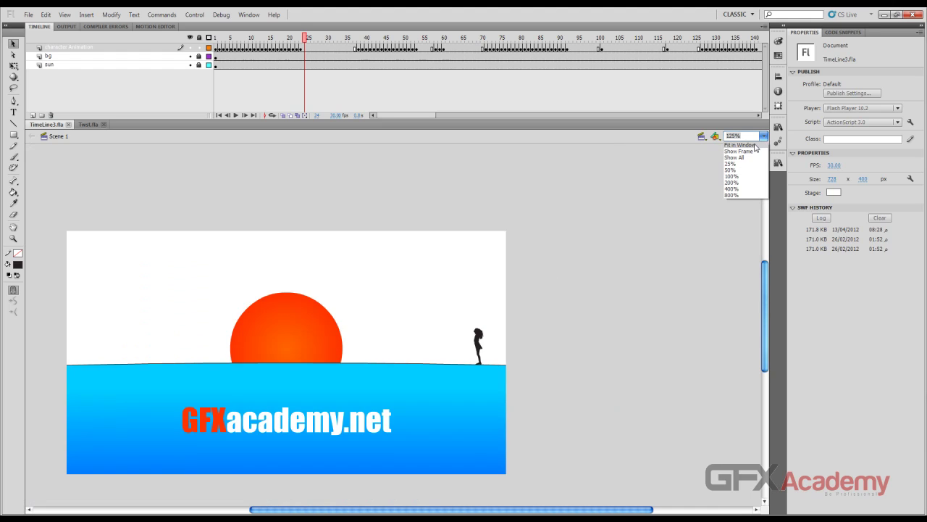
pyautogui.click(746, 146)
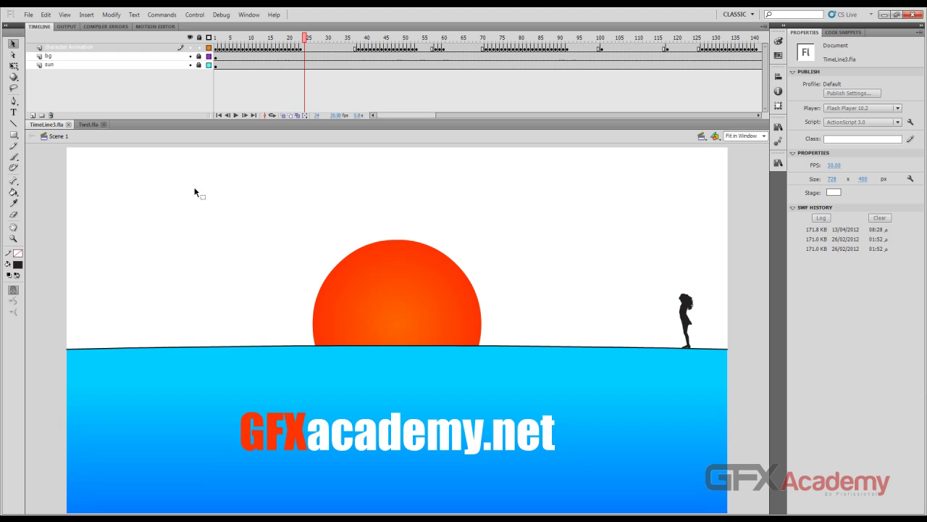